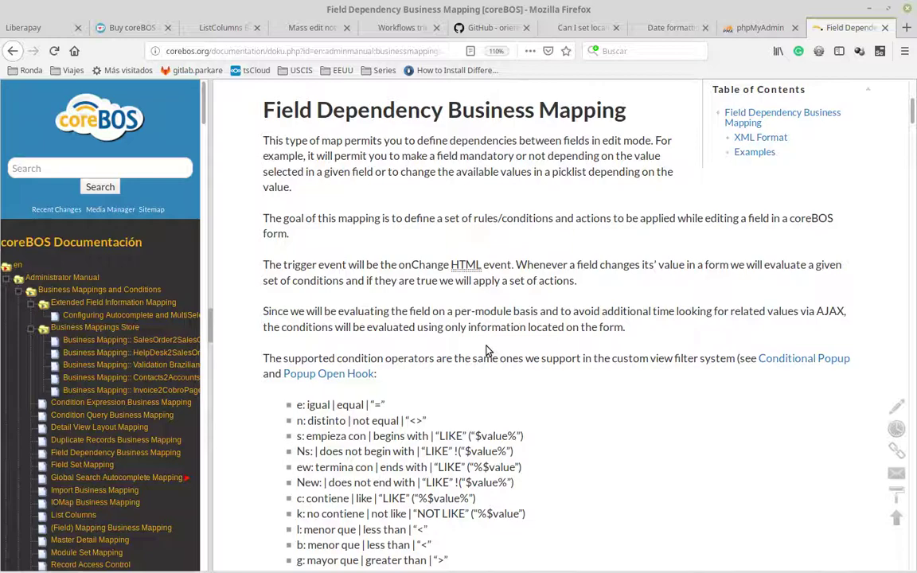
scroll(487, 350, down, 2)
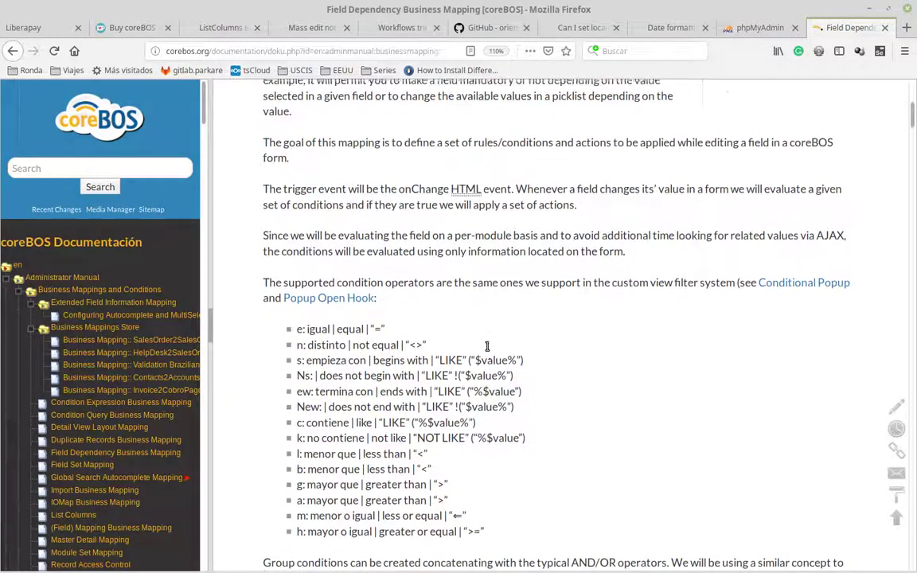
scroll(487, 346, up, 1)
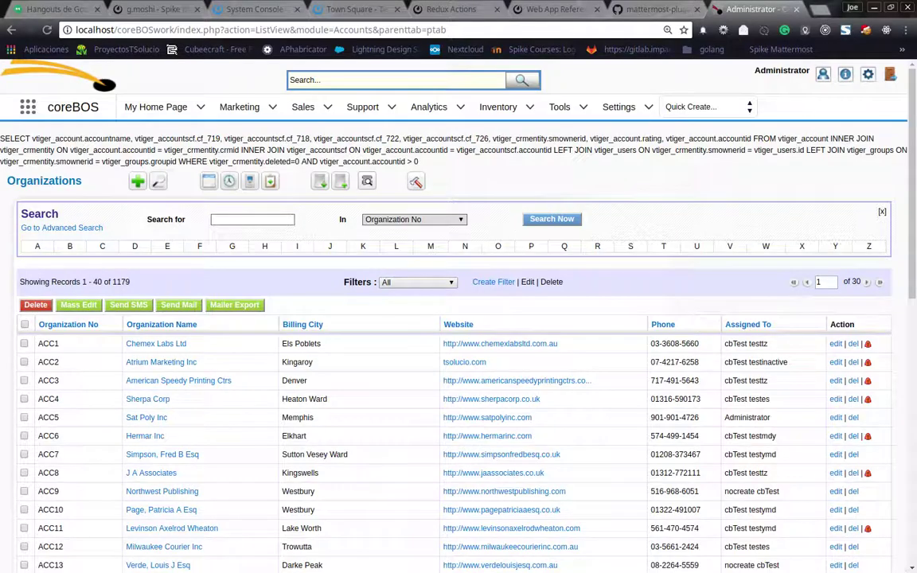
- Start a new organization record in coreBOS and set its PLMain picklist to two
click(136, 183)
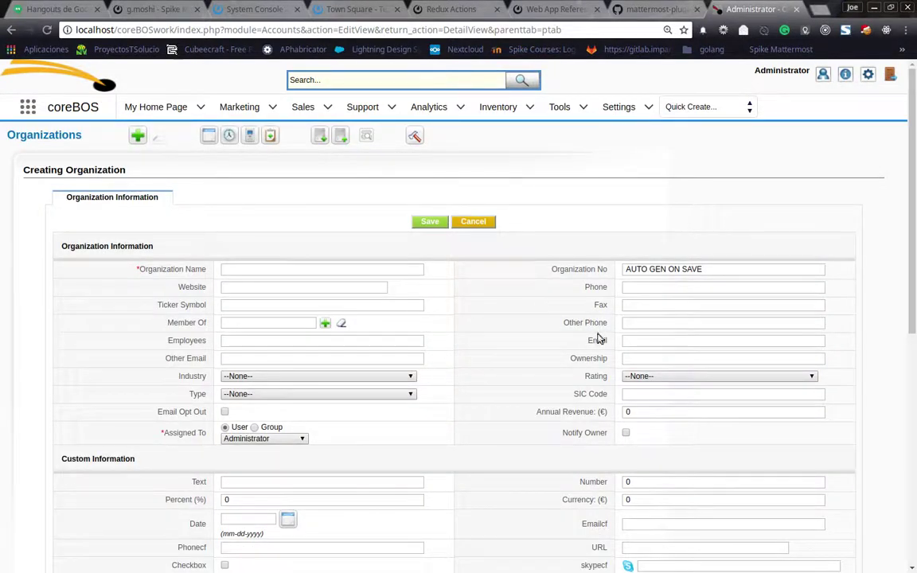
scroll(579, 347, down, 1)
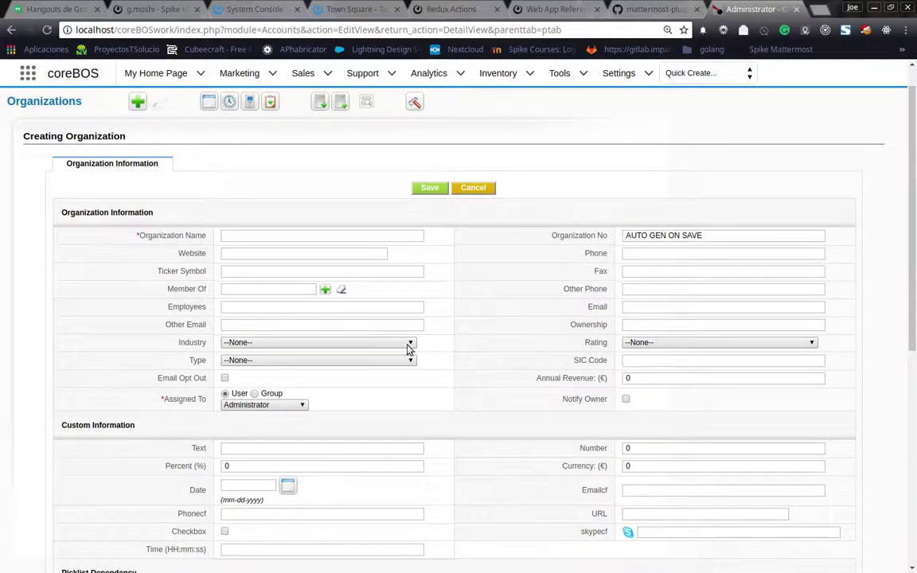
click(263, 343)
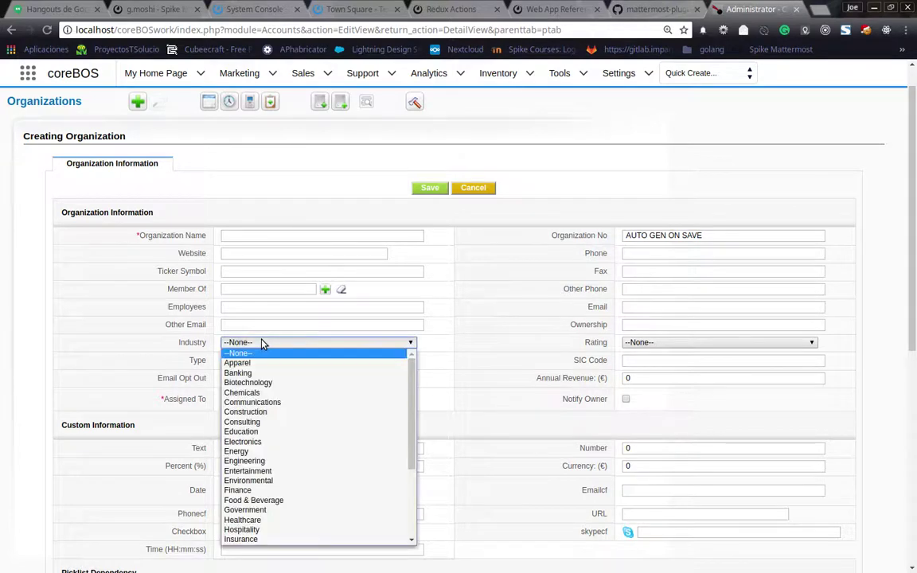
scroll(512, 338, down, 5)
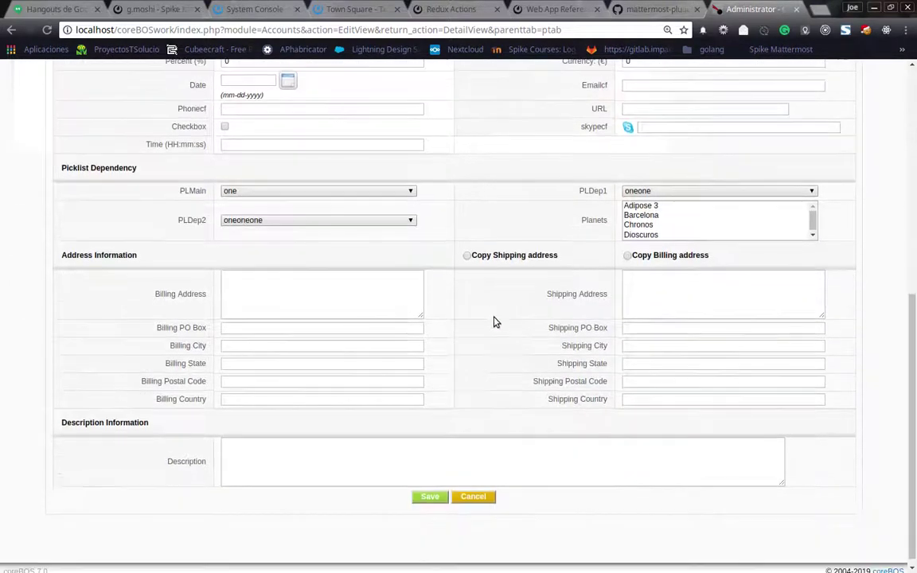
click(299, 191)
click(288, 213)
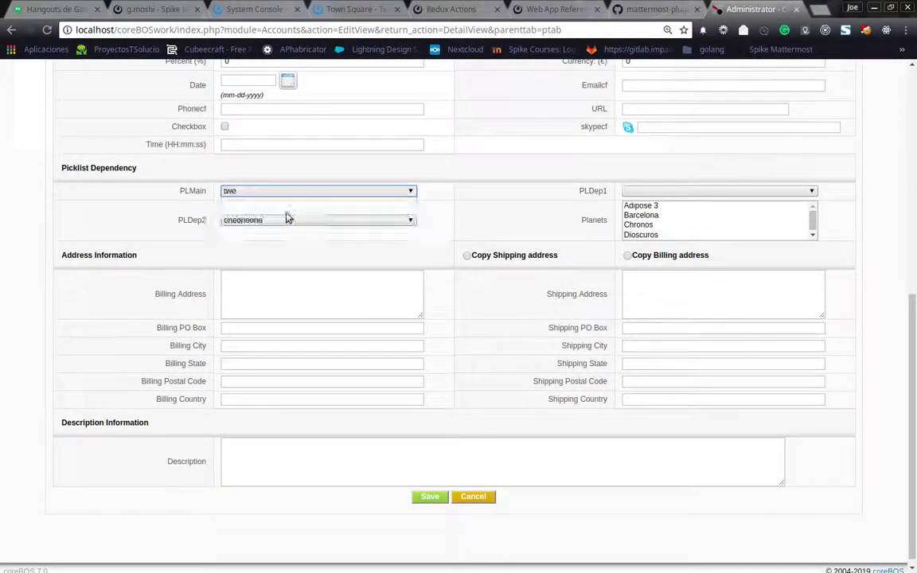
- Set the dependent picklists PLDep1 to twoone and PLDep2 to twooneone
click(713, 190)
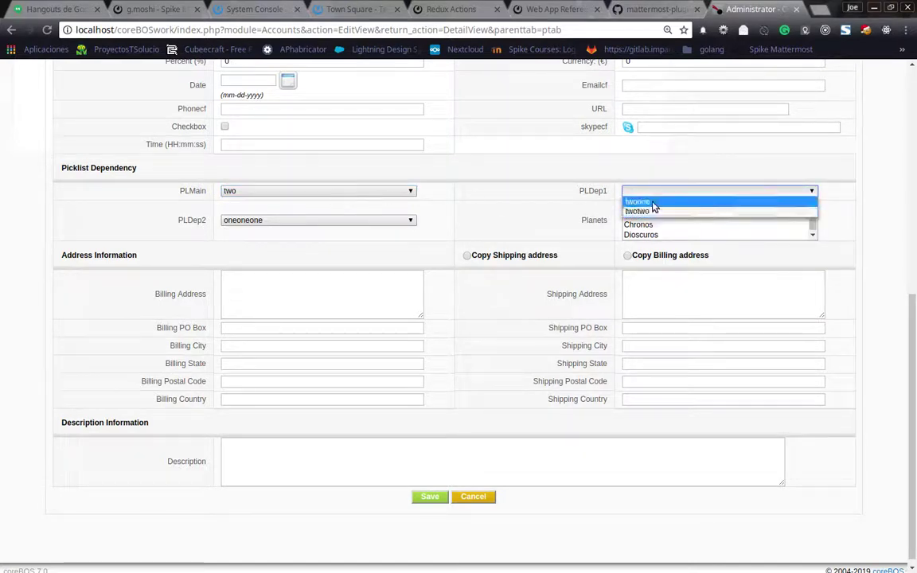
click(525, 201)
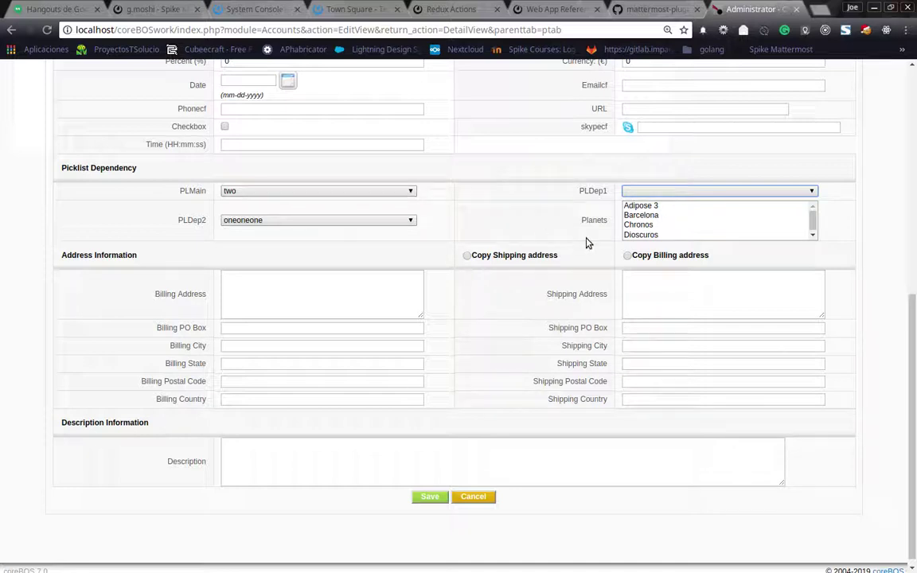
click(637, 195)
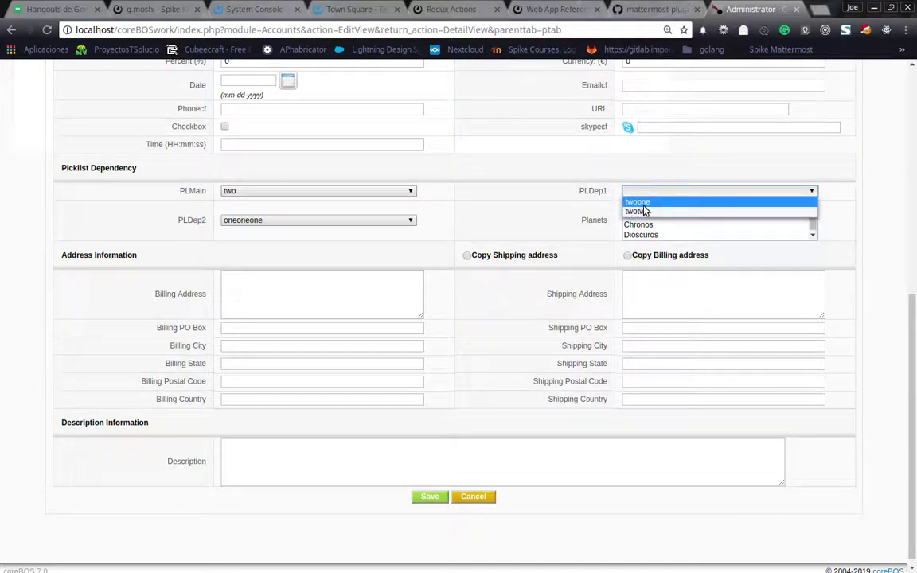
click(646, 211)
click(246, 222)
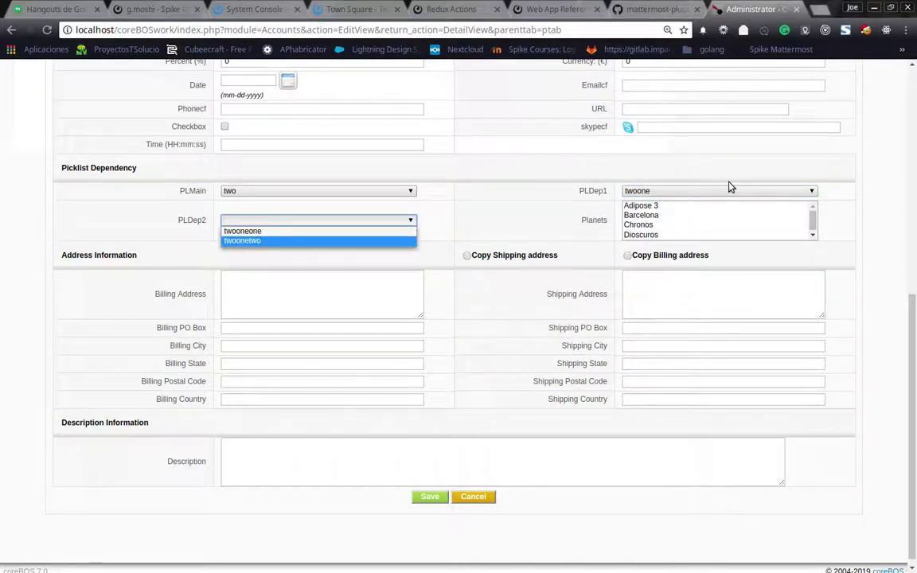
click(239, 231)
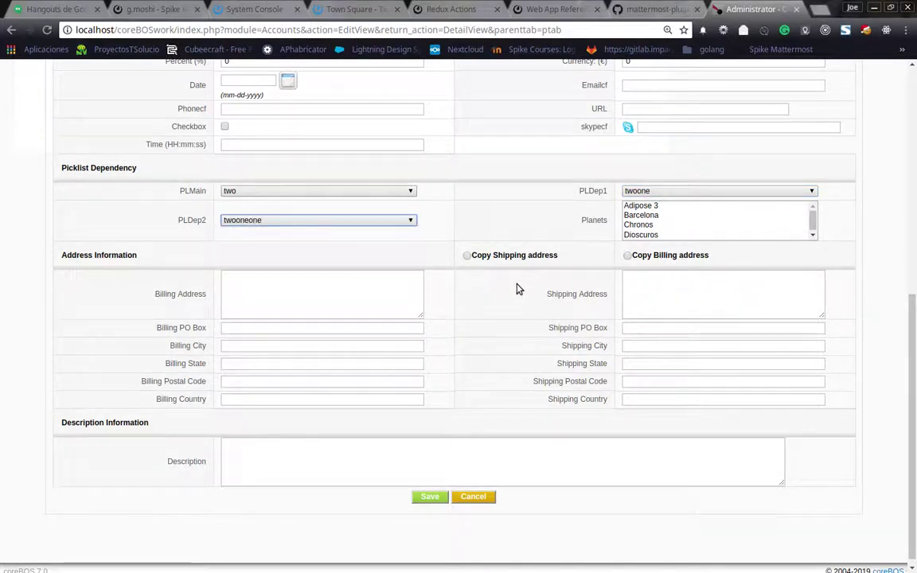
- Set the new organization's Industry to Banking
scroll(518, 289, up, 3)
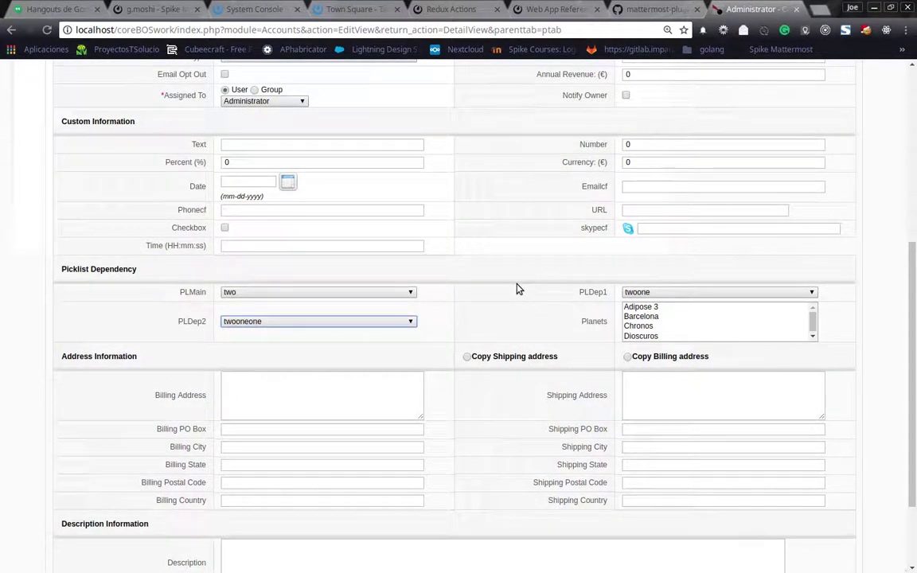
scroll(516, 289, up, 7)
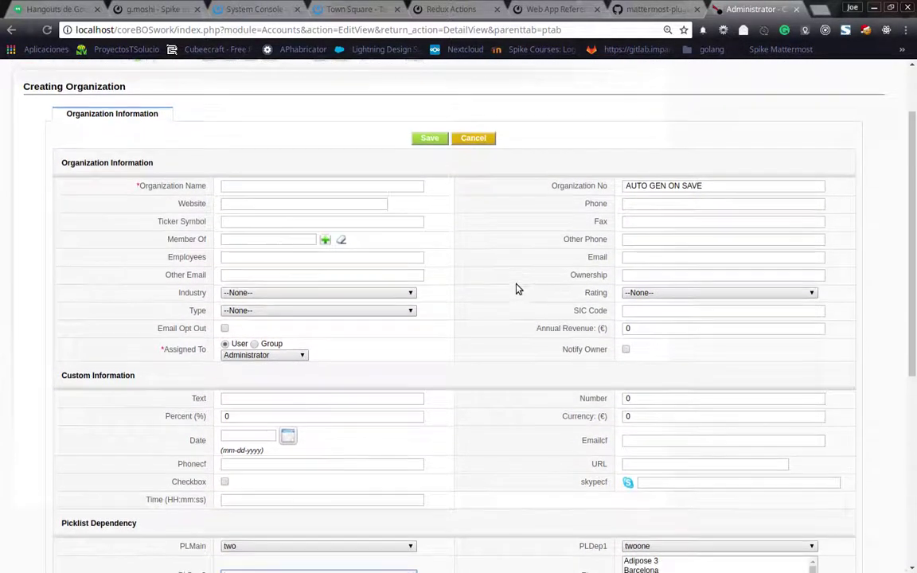
scroll(517, 289, down, 1)
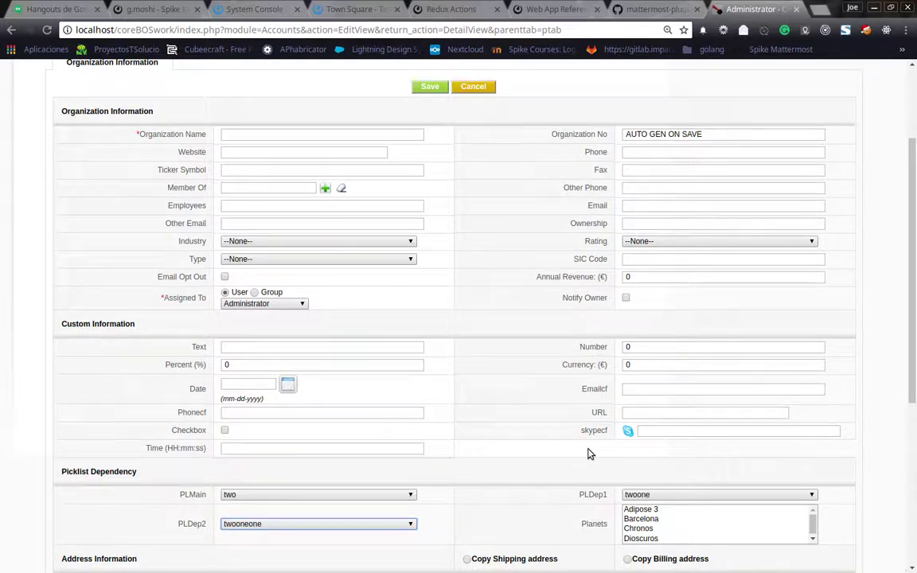
click(239, 242)
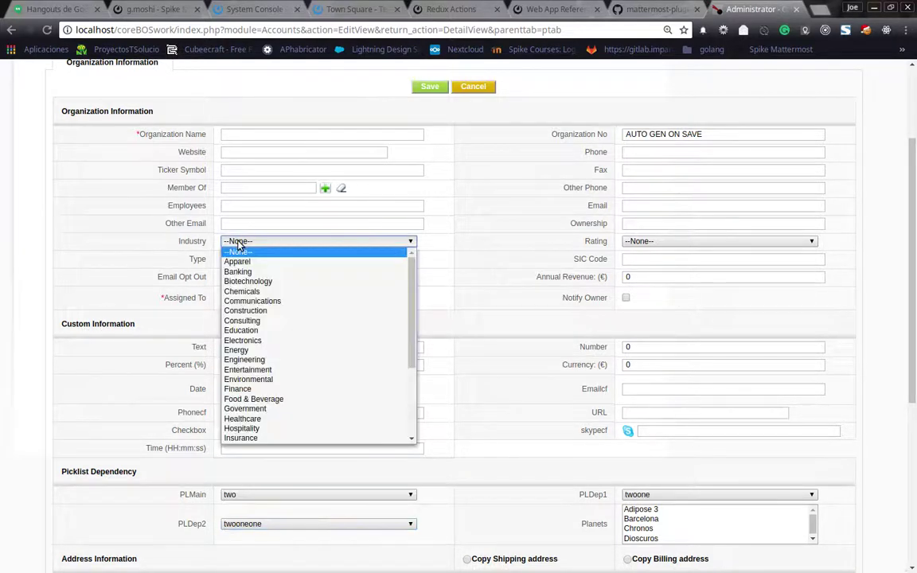
click(254, 272)
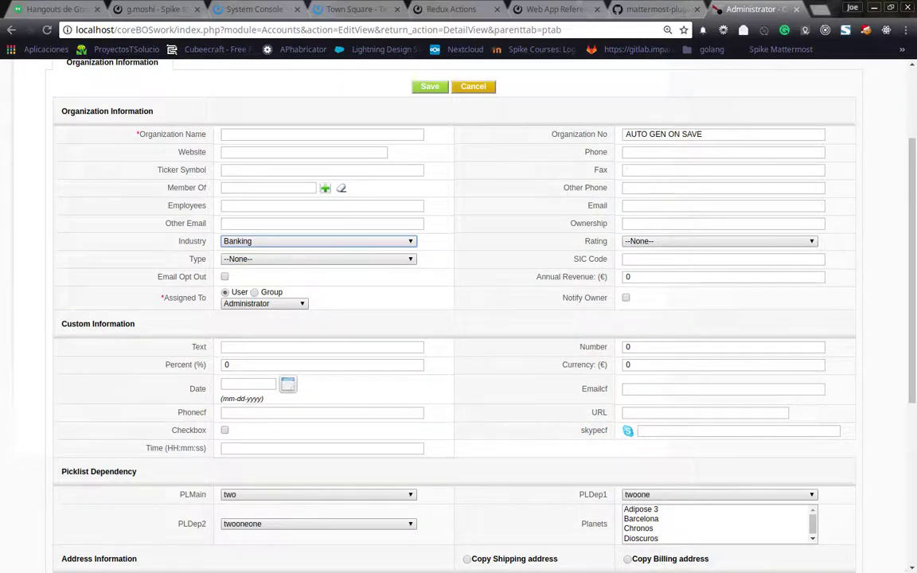
- Switch to the Field Dependency Business Mapping documentation in Firefox and read the condition operators, group condition format and supported actions
key(alt+Tab)
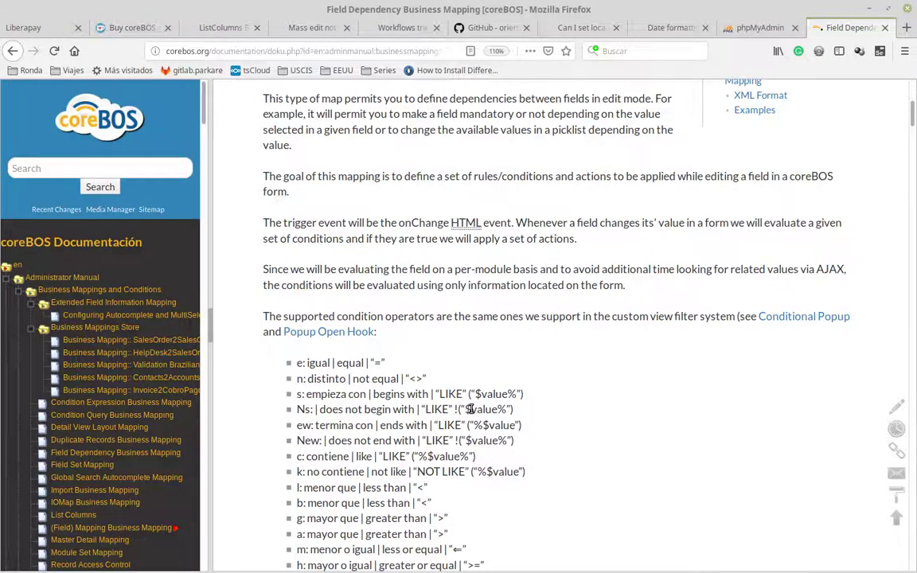
scroll(471, 409, down, 2)
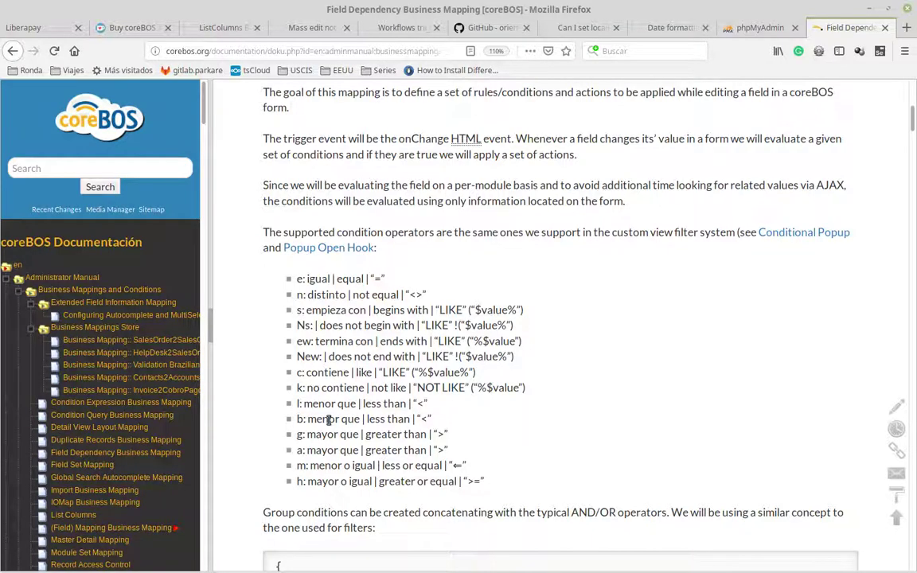
scroll(487, 326, down, 3)
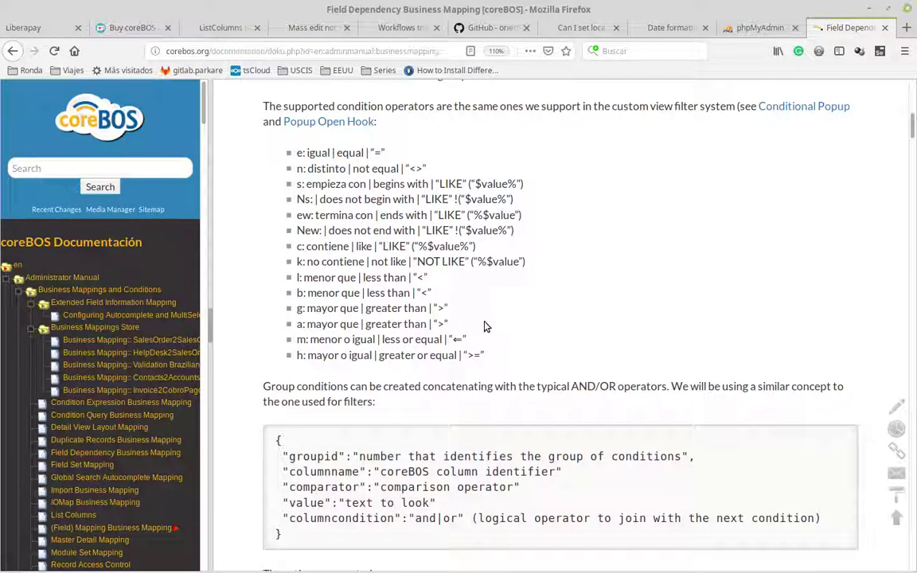
scroll(487, 326, down, 1)
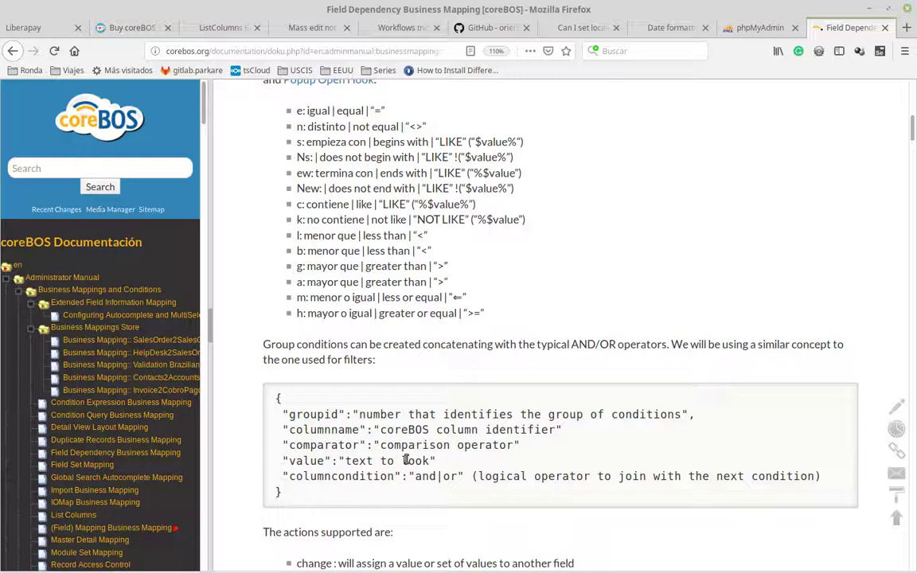
scroll(535, 441, down, 4)
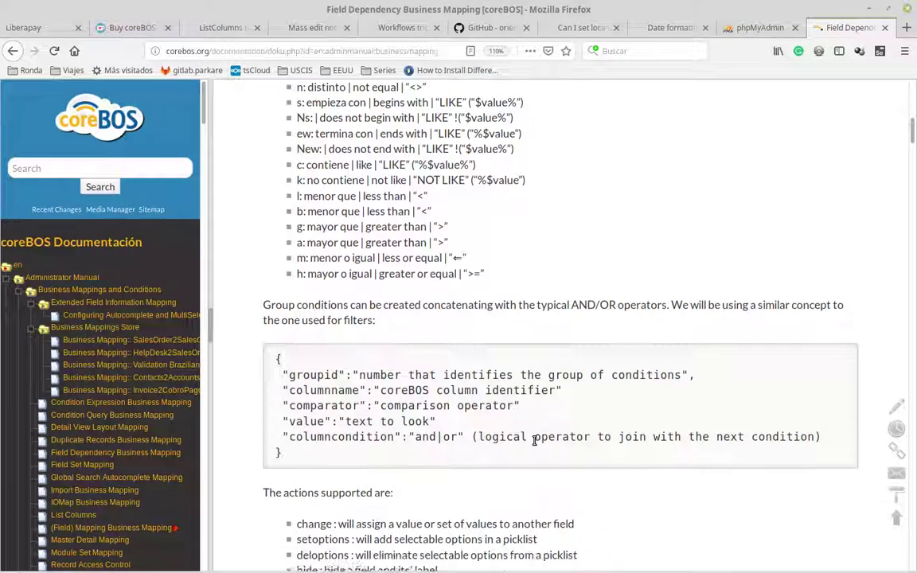
scroll(535, 445, down, 2)
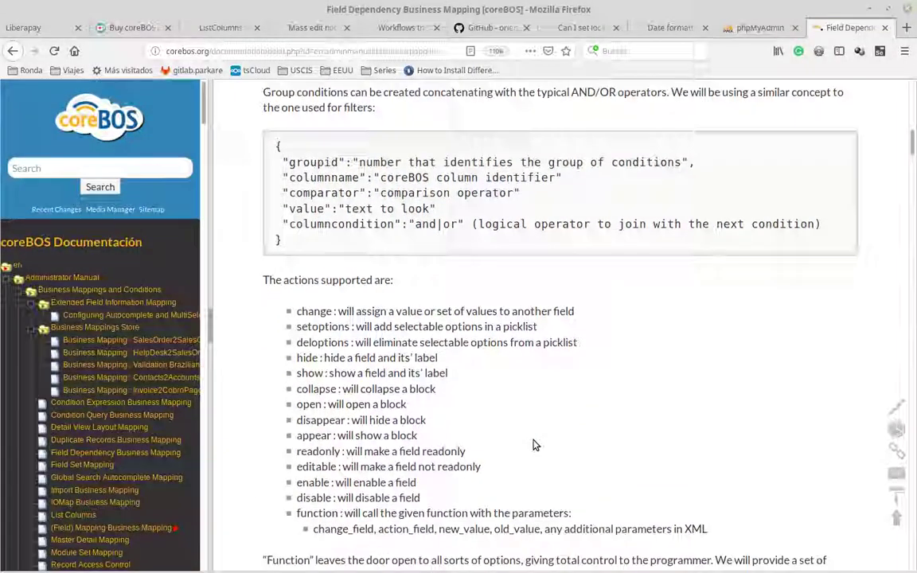
scroll(529, 440, down, 2)
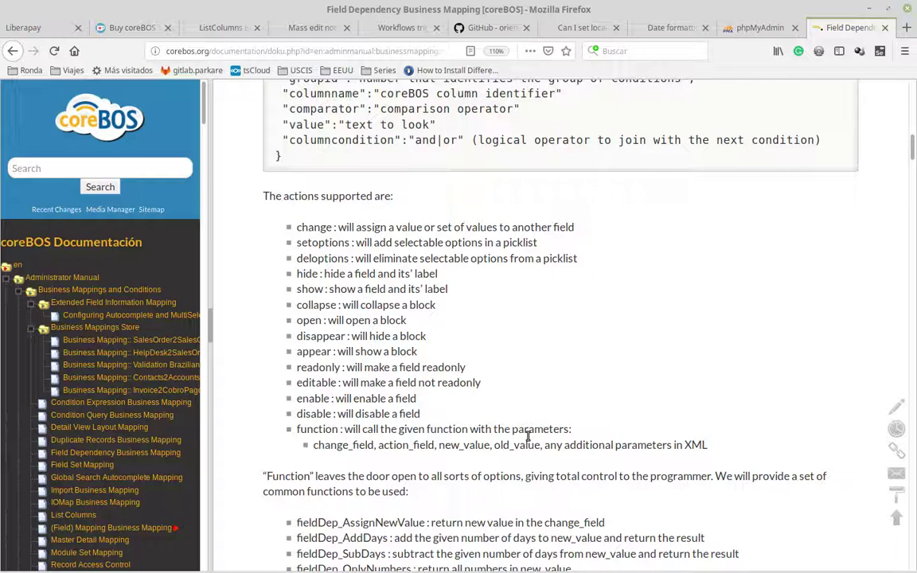
- Go through the supported mapping actions one by one from change to disable, highlighting the action names in the documentation
double_click(310, 229)
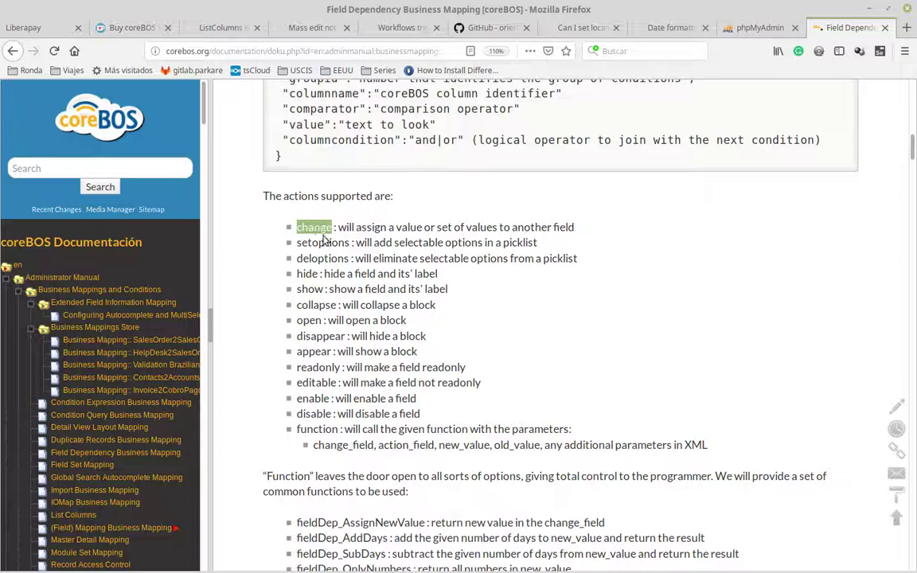
double_click(319, 243)
click(316, 261)
double_click(316, 259)
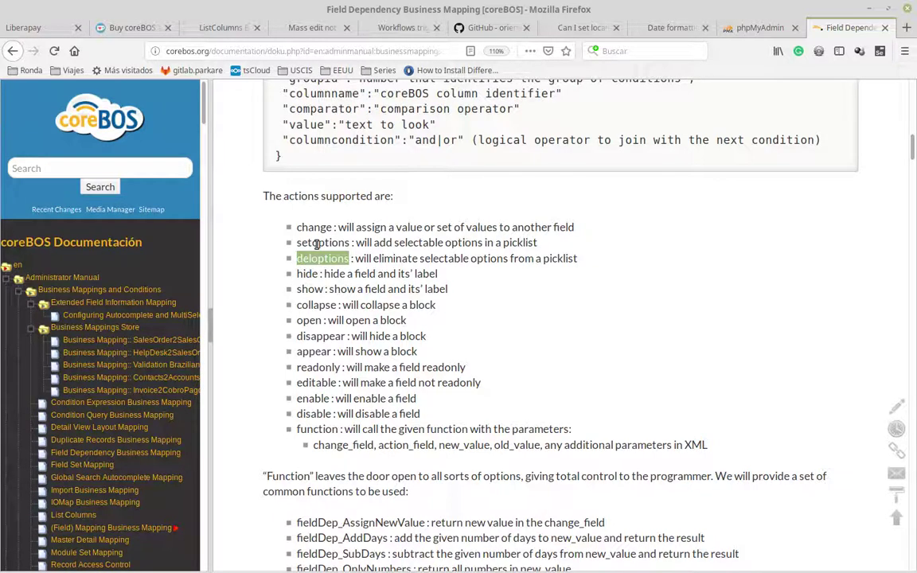
click(302, 274)
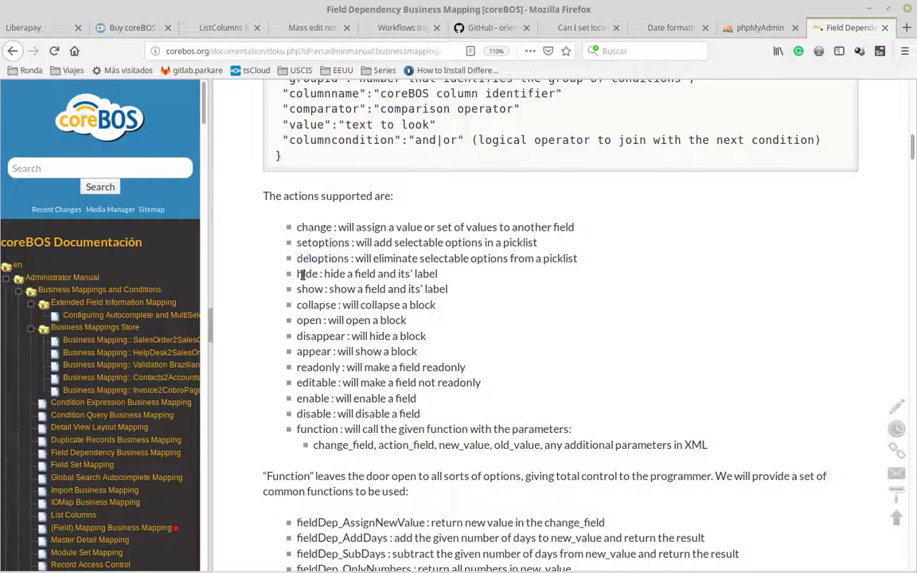
double_click(302, 290)
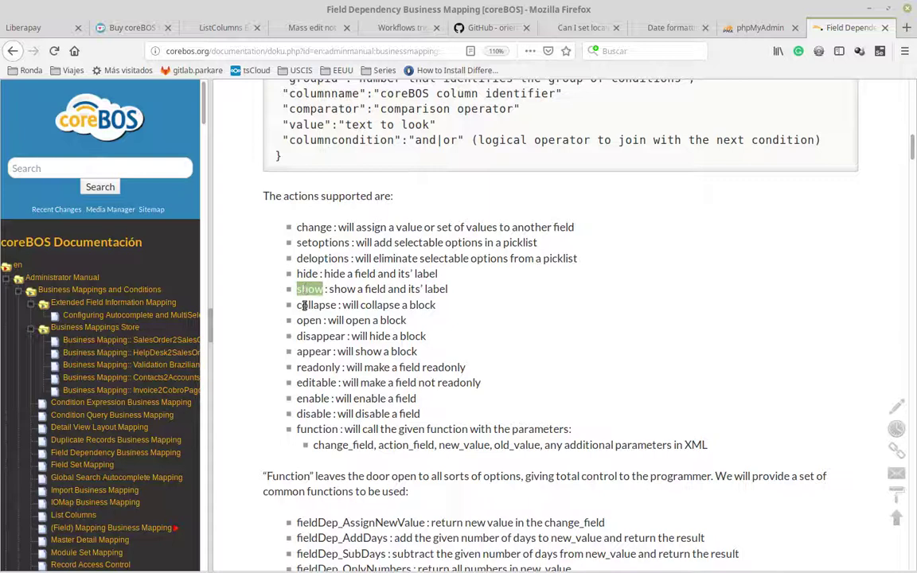
double_click(303, 306)
double_click(303, 320)
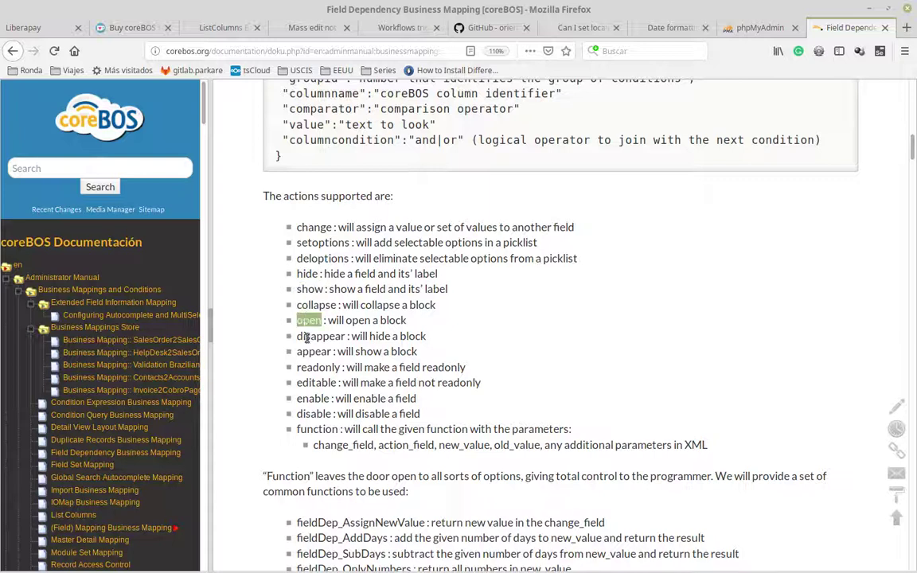
double_click(308, 336)
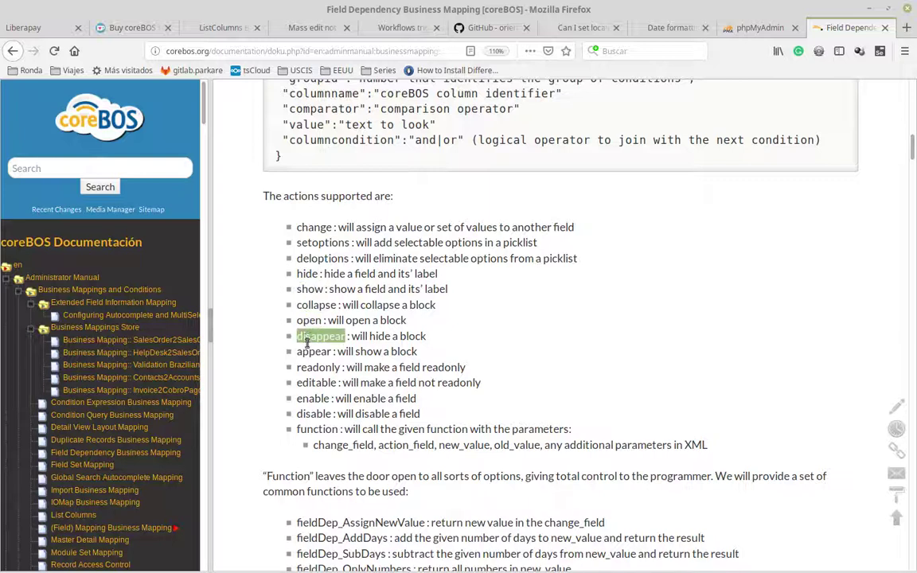
double_click(309, 352)
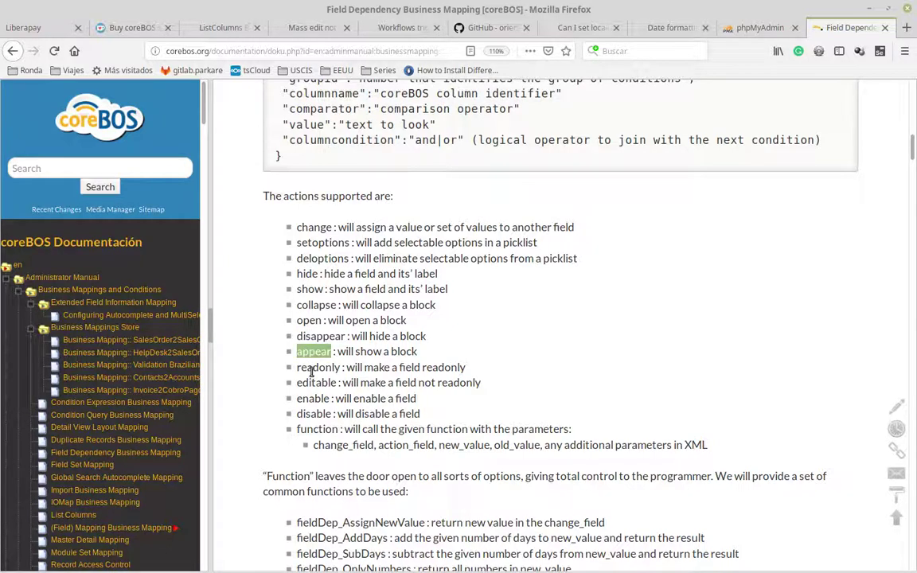
double_click(311, 368)
click(415, 371)
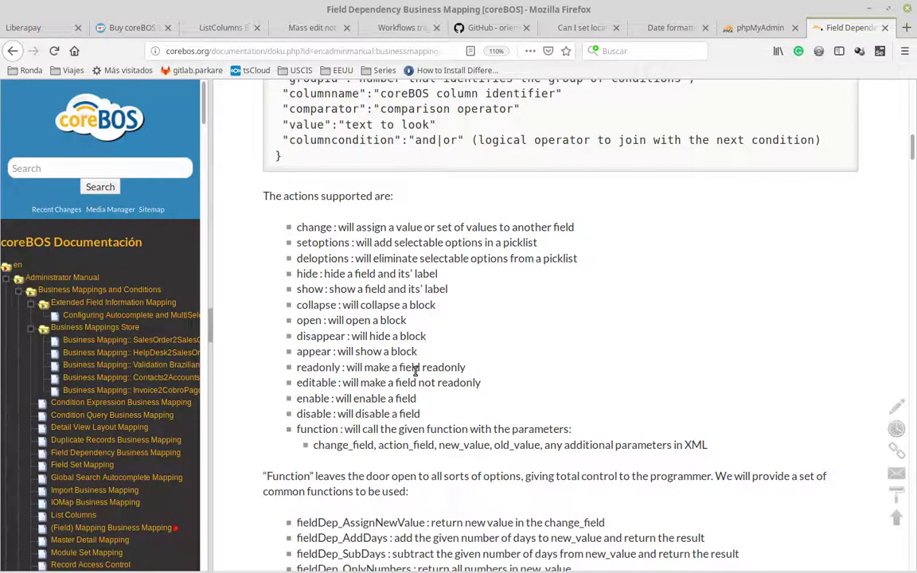
double_click(321, 382)
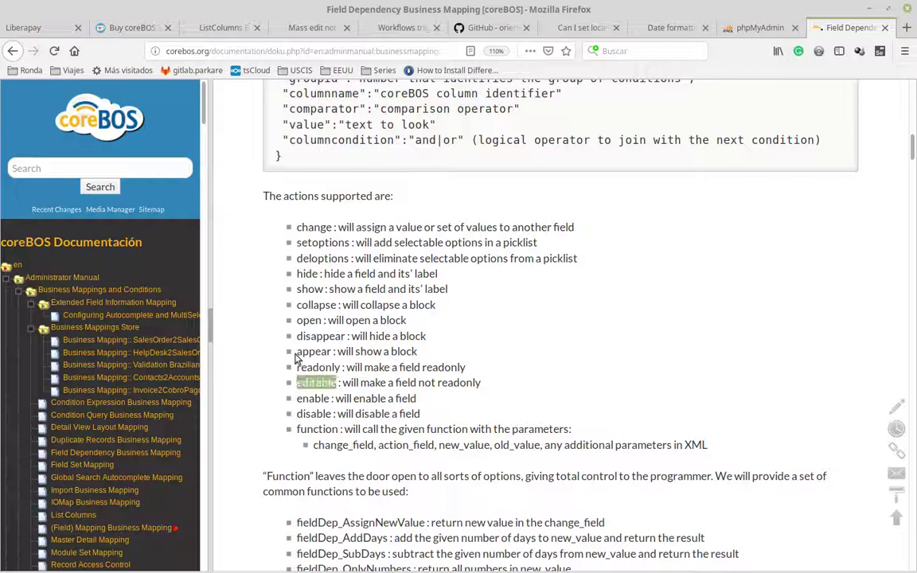
double_click(309, 367)
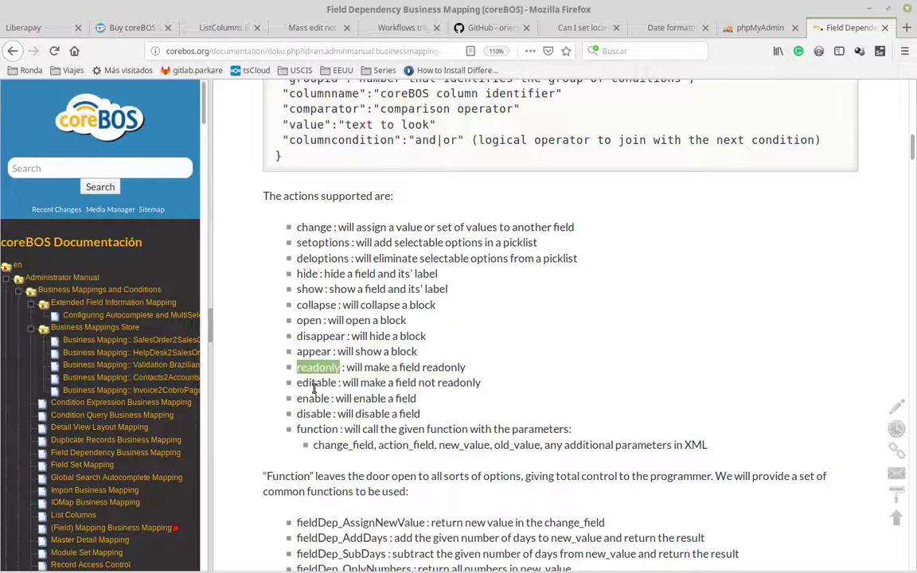
double_click(311, 398)
double_click(309, 413)
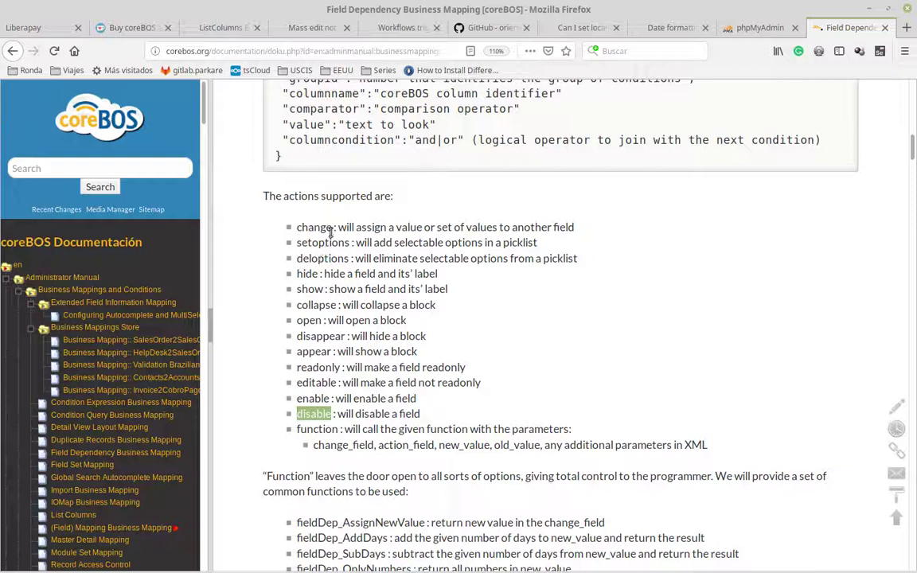
- Review the function action and its parameters change_field, action_field, new_value, old_value and the additional XML parameters, highlighting them in the text
double_click(312, 429)
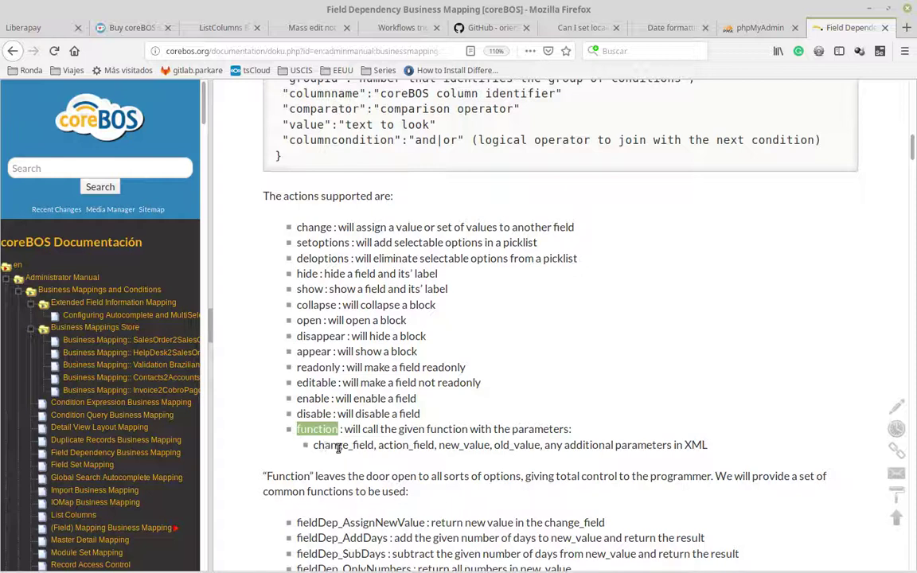
double_click(325, 446)
double_click(406, 445)
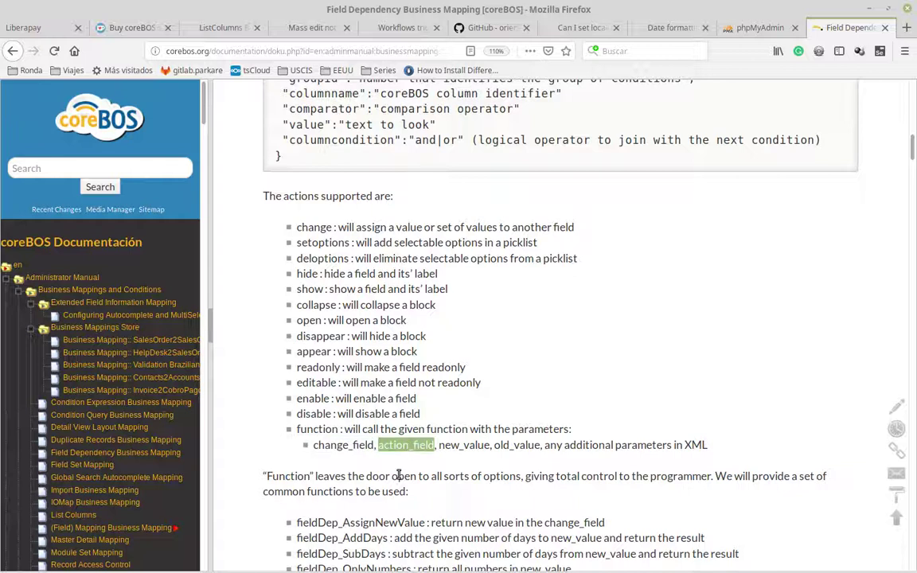
double_click(342, 446)
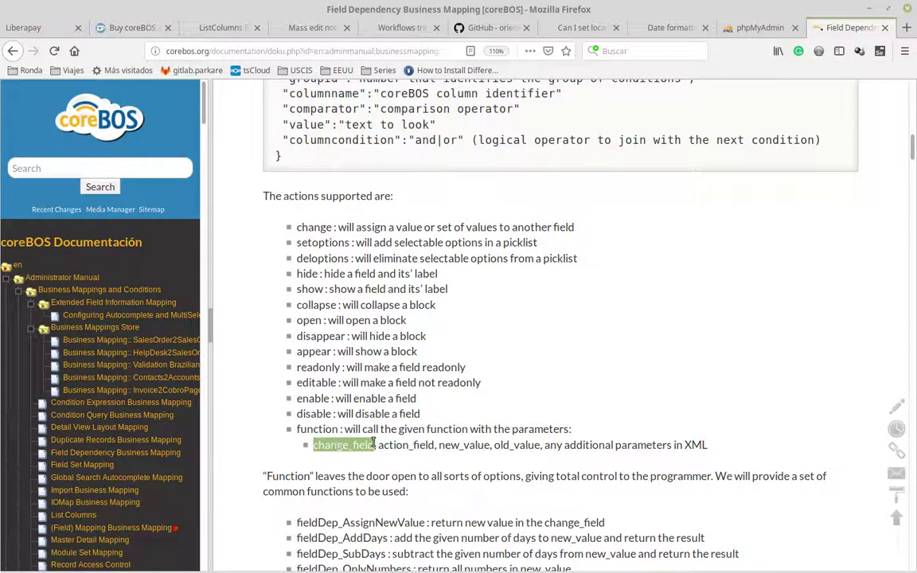
double_click(408, 446)
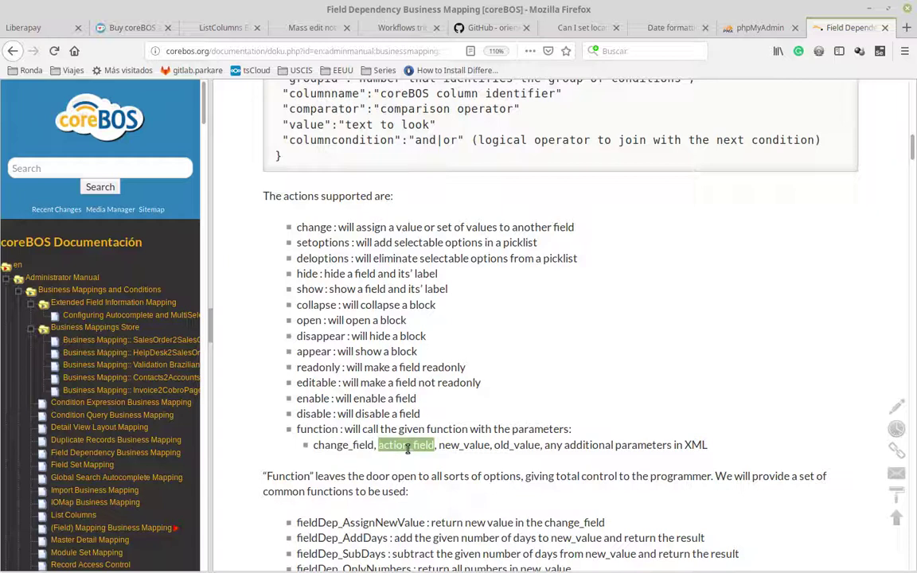
double_click(464, 446)
double_click(505, 446)
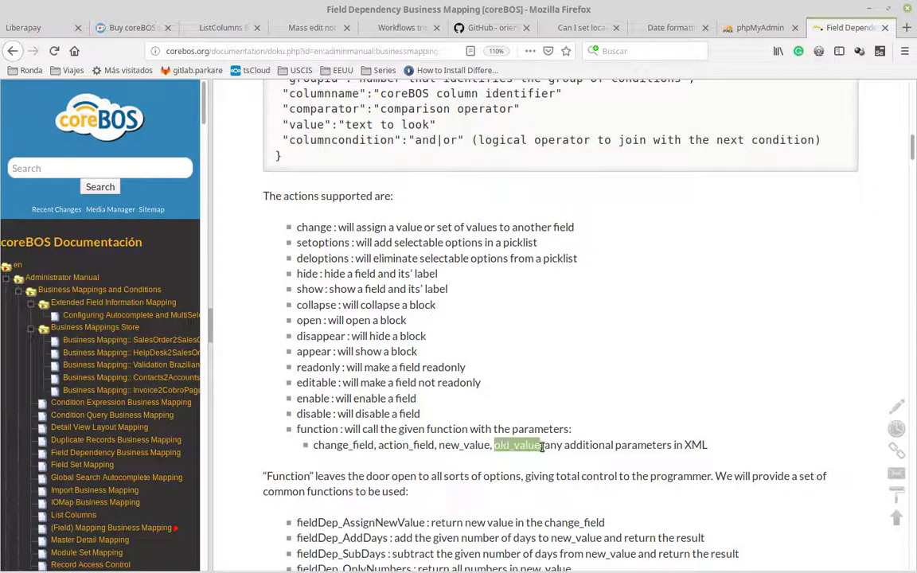
drag(563, 446, 678, 447)
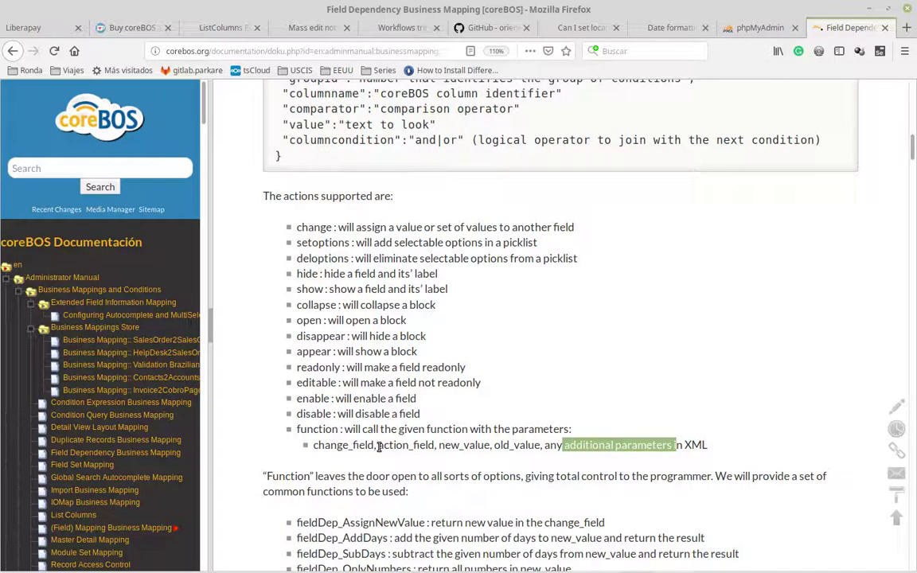
- Go through the provided common functions from fieldDep_AssignNewValue to fieldDep_ChangeLabel, highlighting the function names
scroll(394, 410, down, 3)
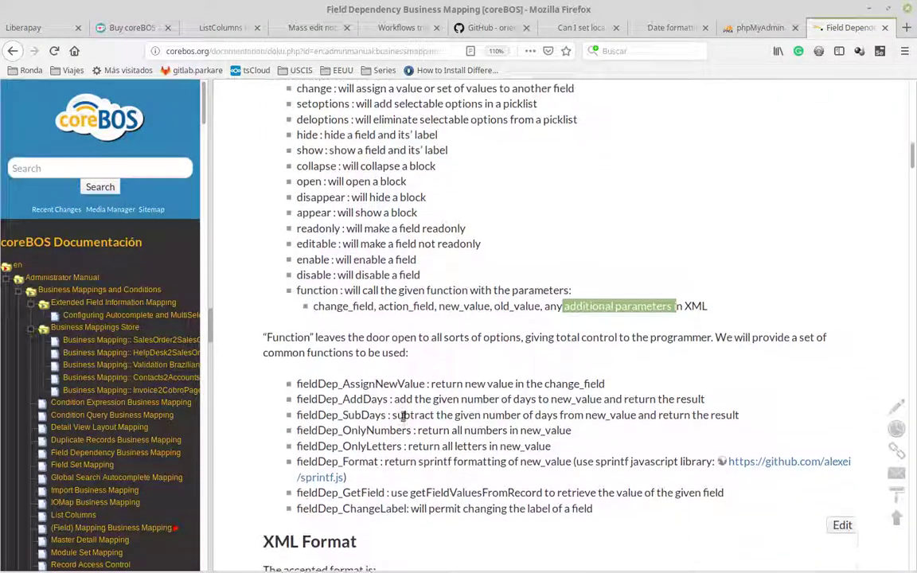
scroll(404, 416, down, 1)
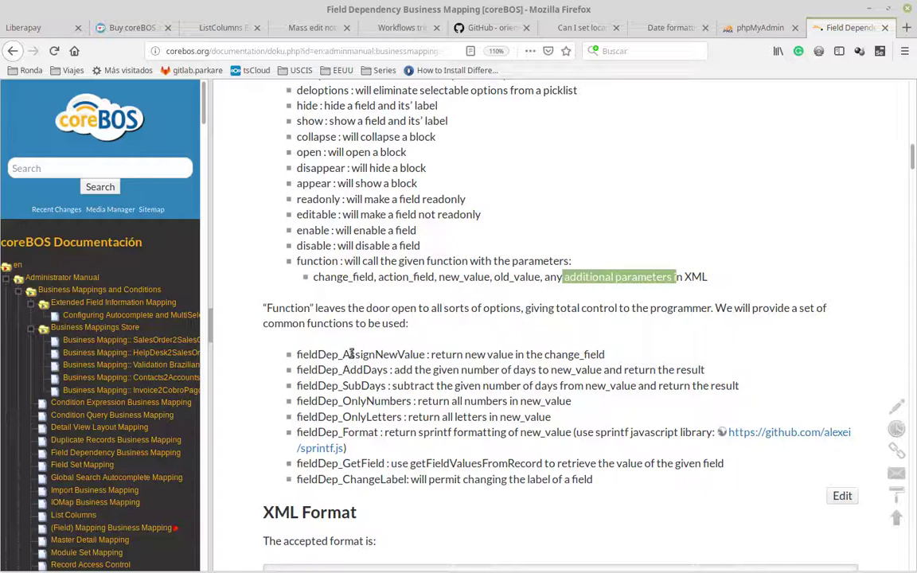
double_click(351, 355)
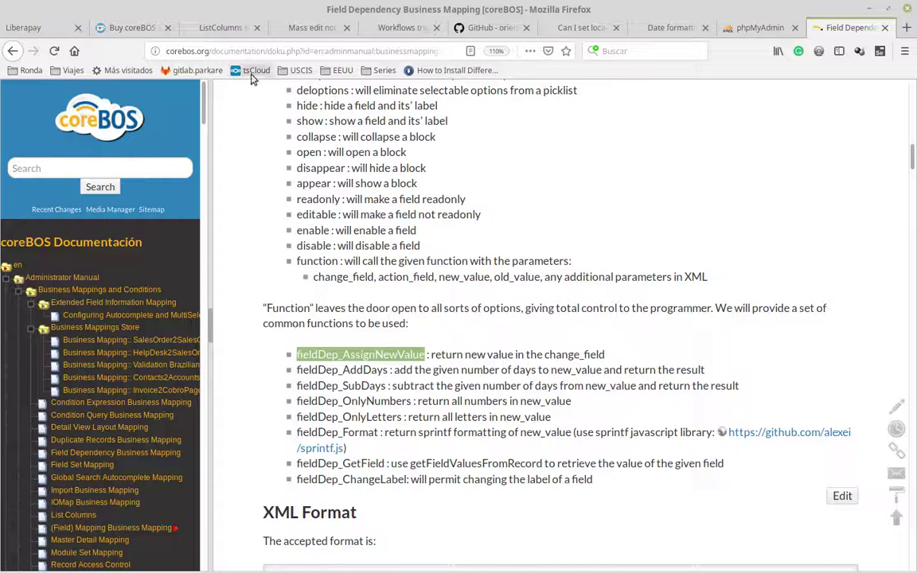
double_click(335, 372)
drag(334, 372, 337, 387)
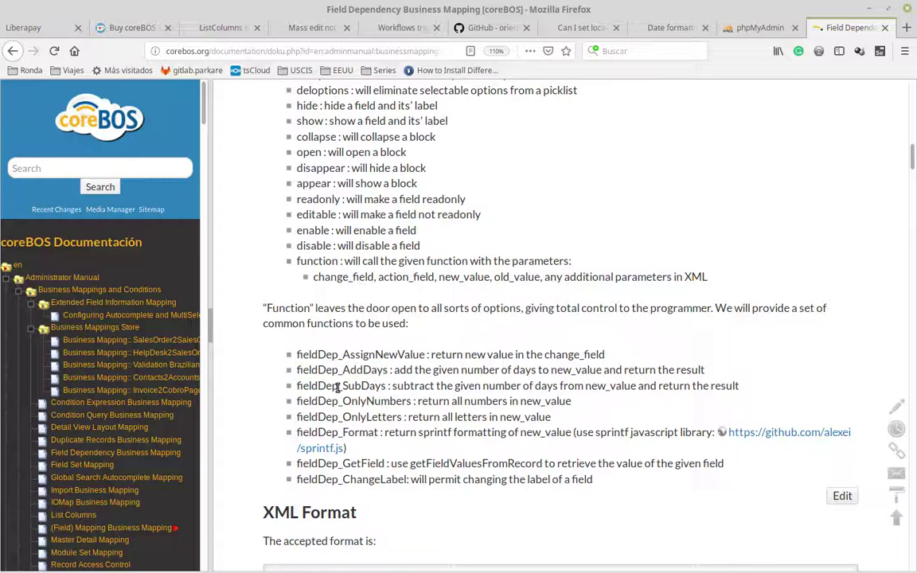
double_click(338, 387)
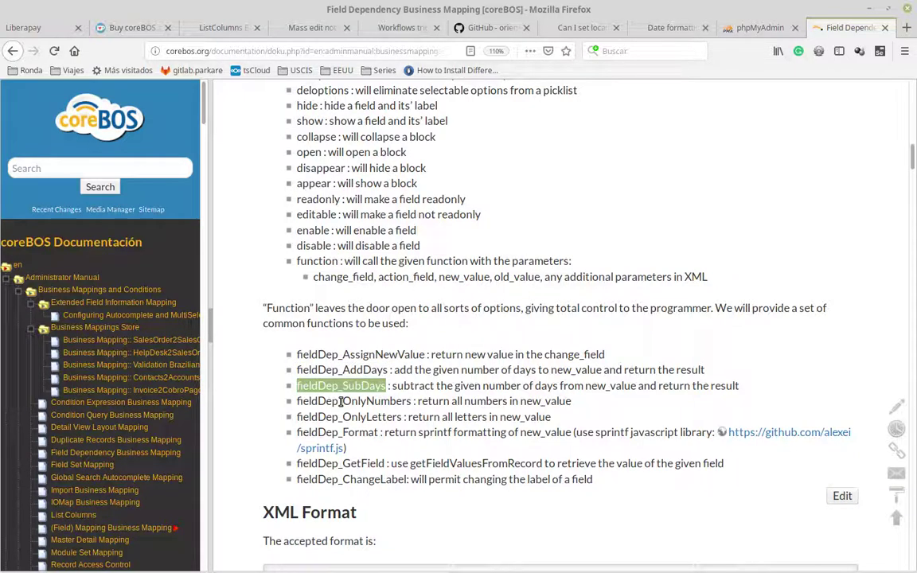
double_click(342, 402)
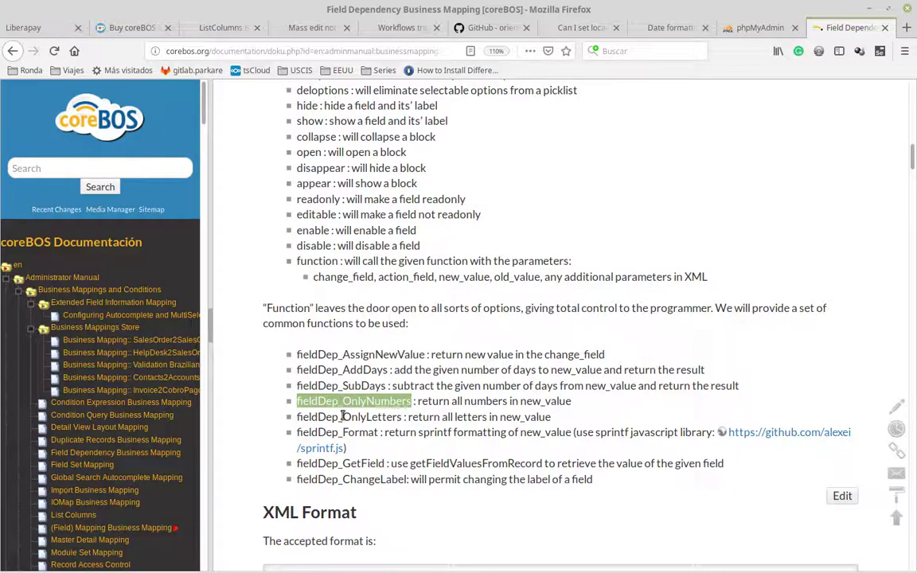
click(343, 417)
double_click(343, 416)
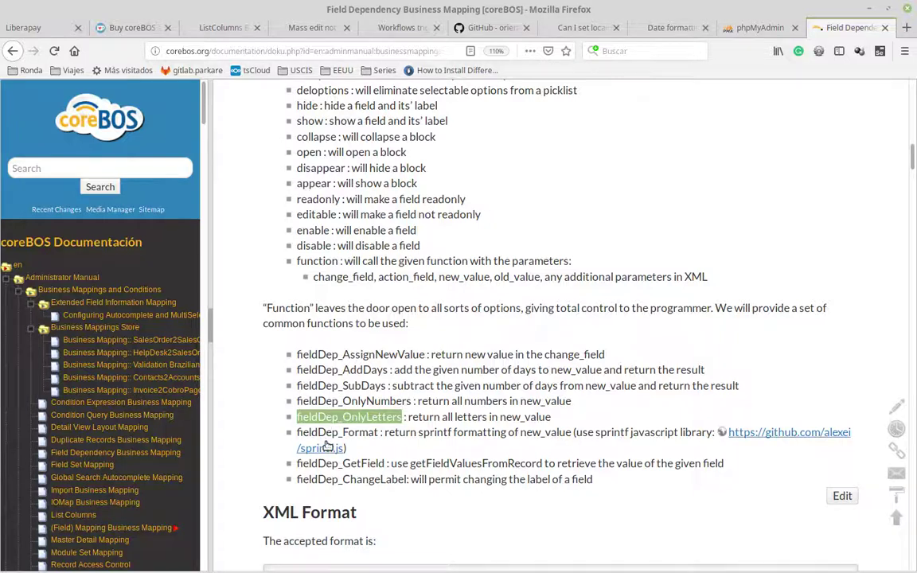
double_click(325, 433)
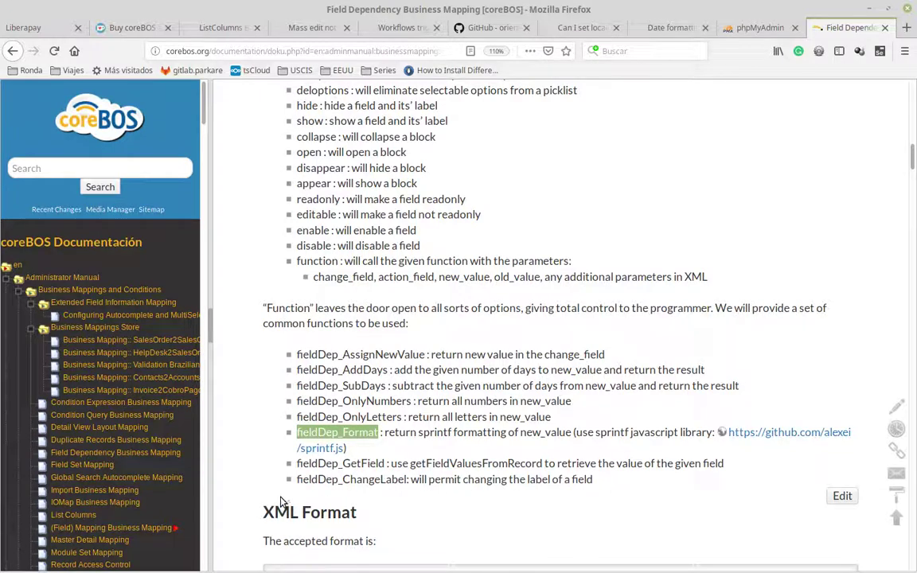
double_click(338, 466)
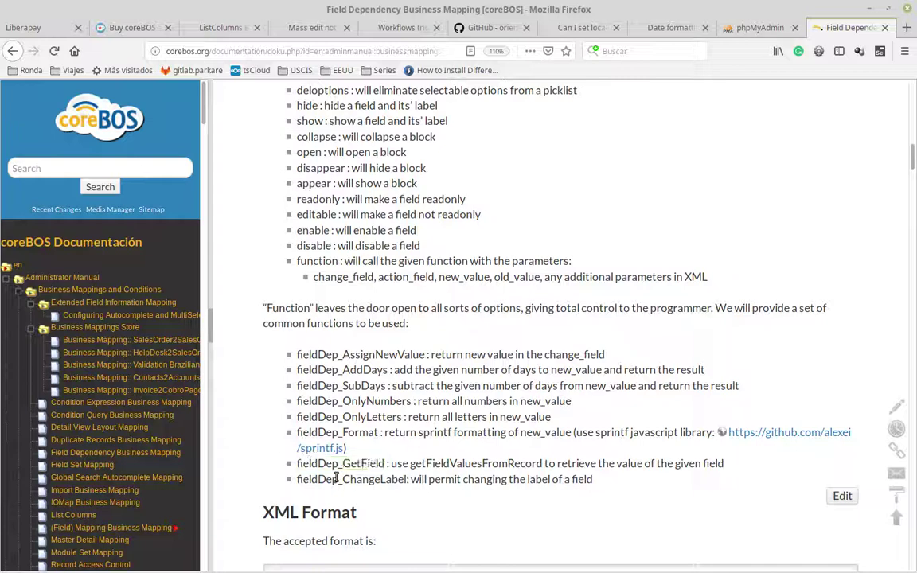
double_click(337, 478)
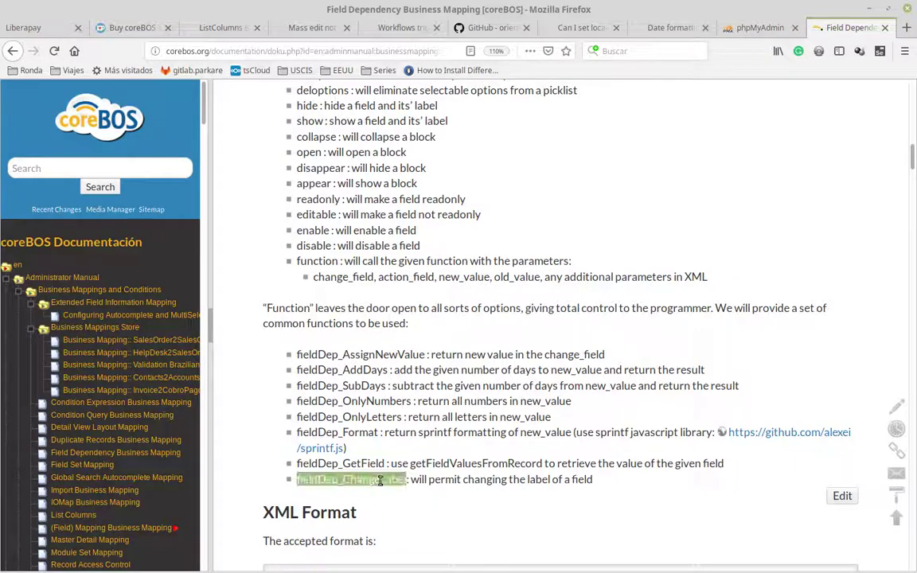
- Examine the XML Format example's origin module, dependency field and condition, highlighting SalesOrder and the condition placeholder
scroll(473, 456, down, 2)
scroll(473, 456, down, 5)
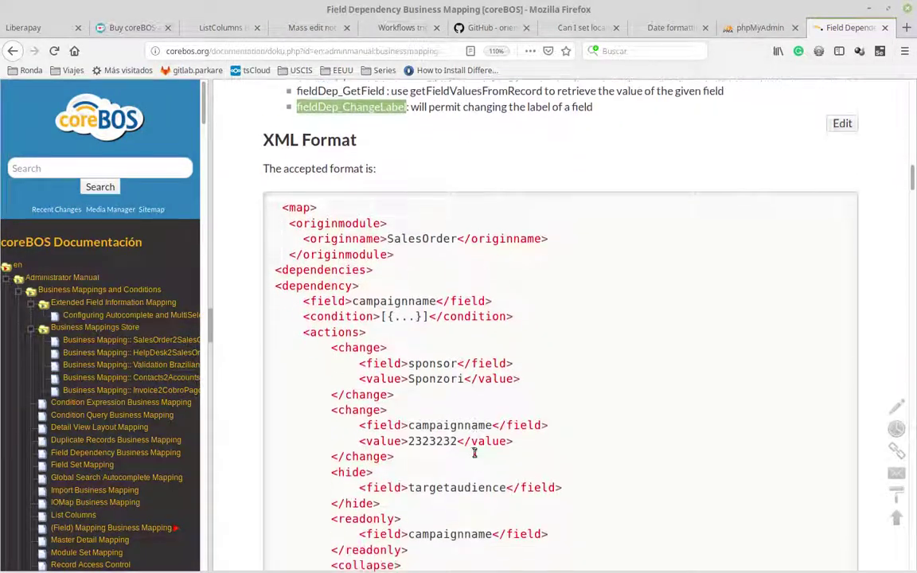
scroll(472, 456, down, 1)
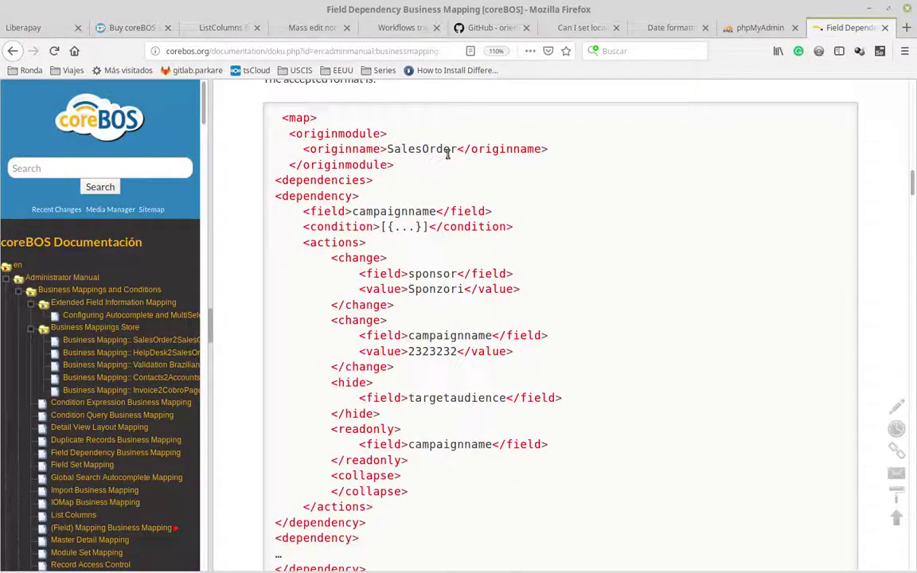
double_click(411, 149)
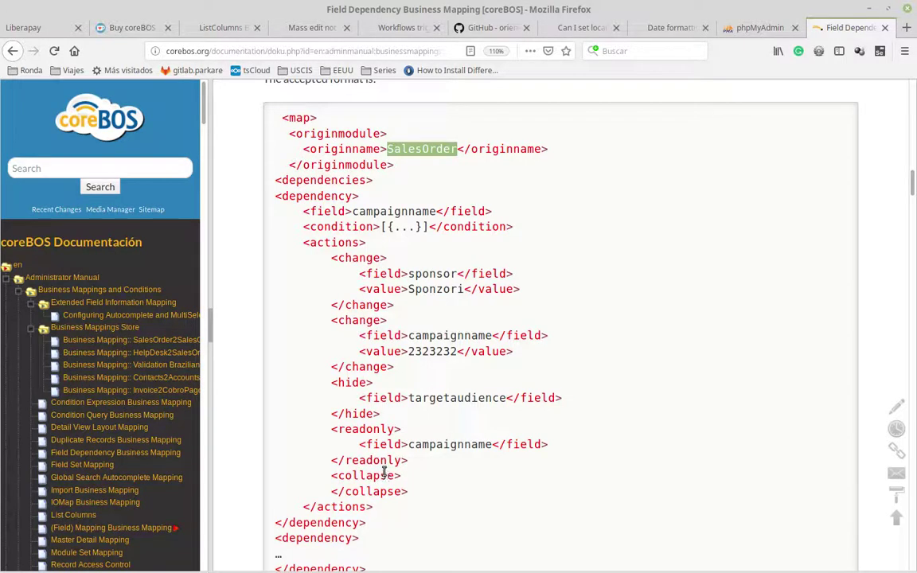
double_click(382, 211)
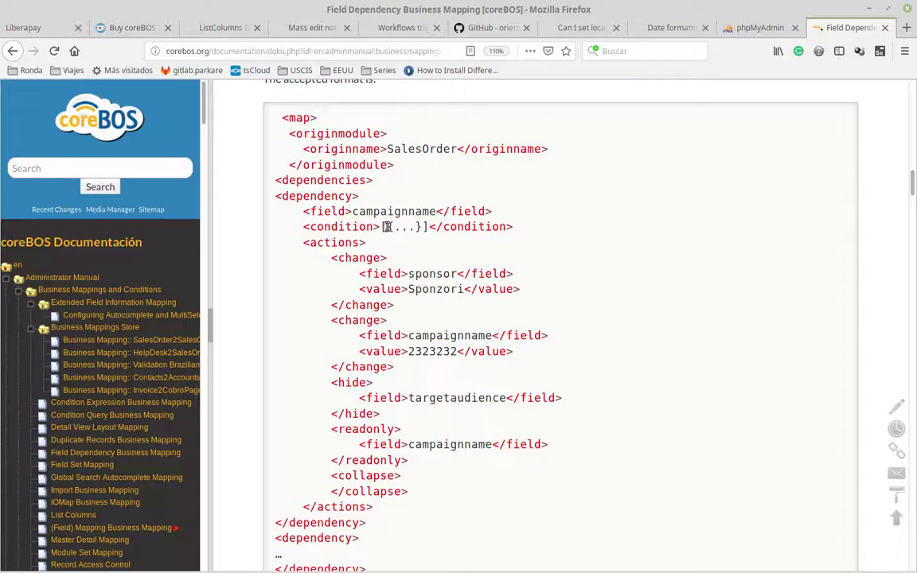
drag(382, 227, 429, 228)
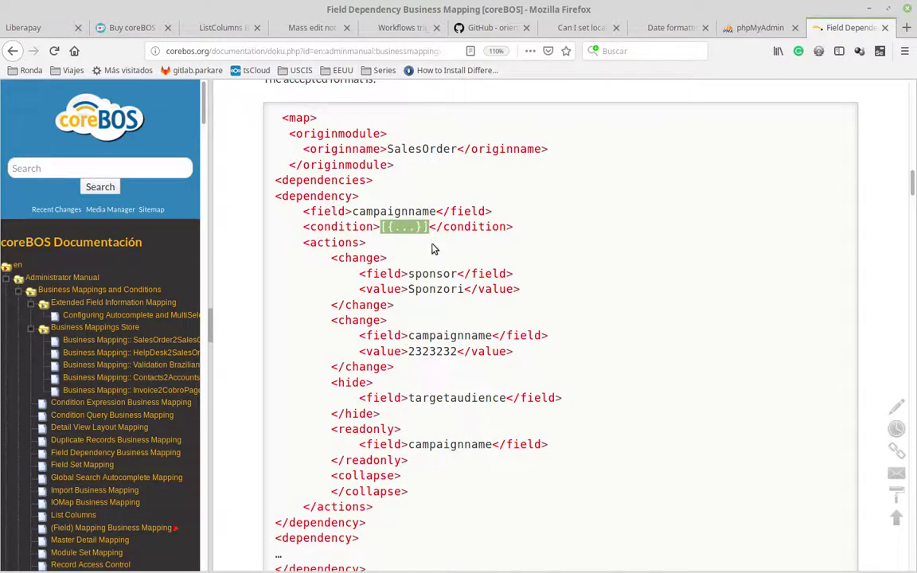
- Examine the actions block of the XML Format example, highlighting the fields and values of its change, hide and readonly actions
double_click(330, 243)
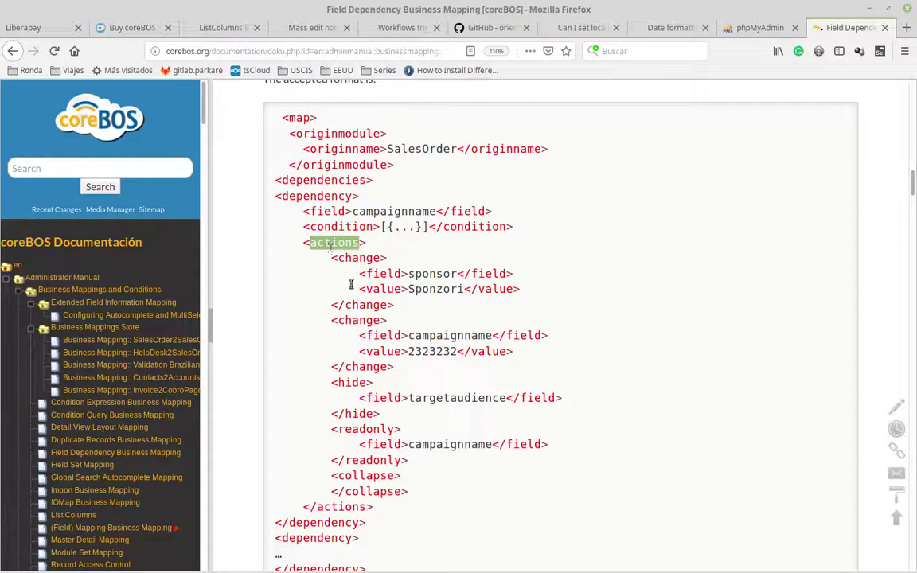
click(436, 276)
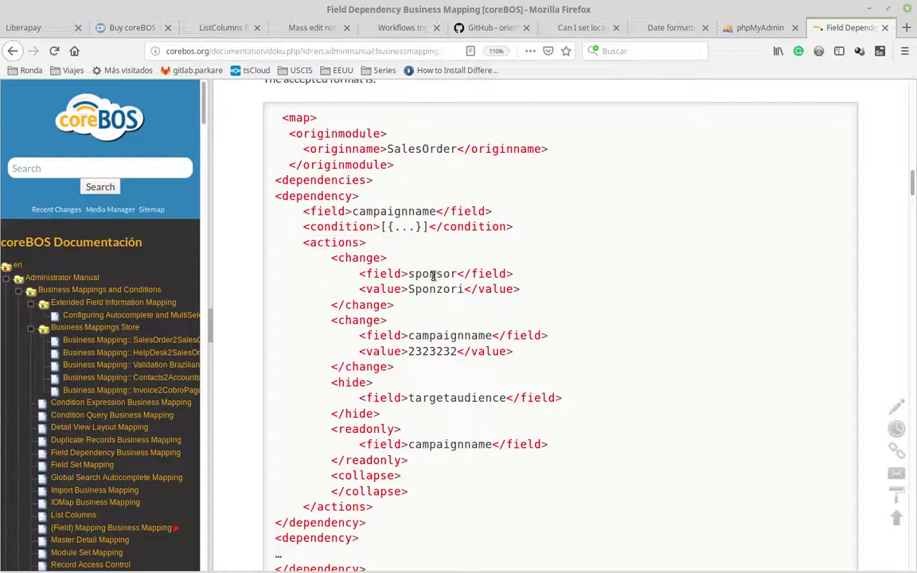
double_click(434, 275)
double_click(434, 288)
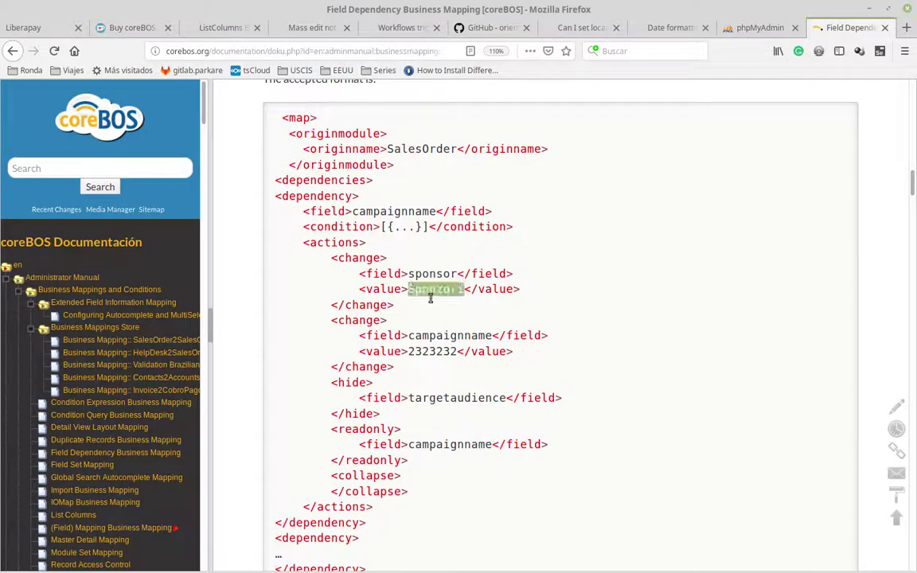
click(450, 335)
double_click(449, 335)
double_click(430, 351)
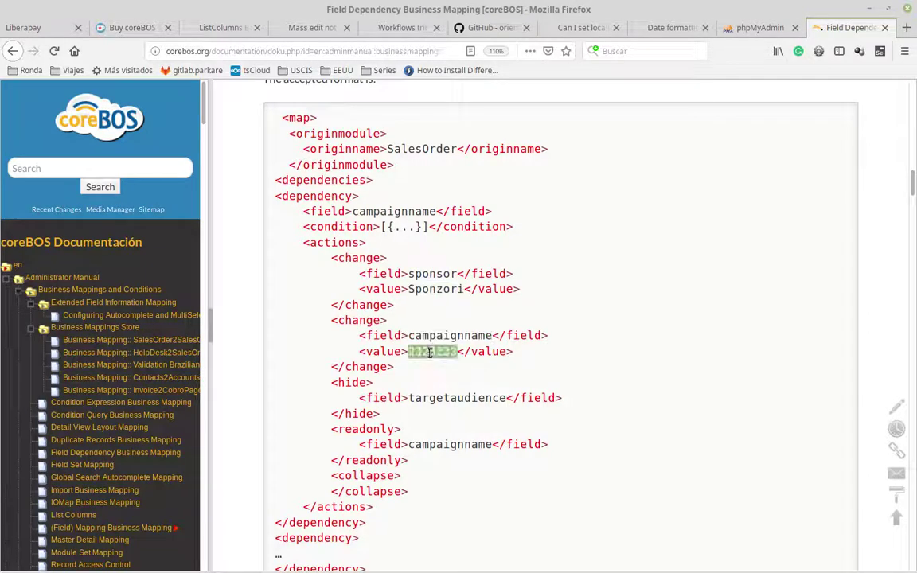
double_click(440, 397)
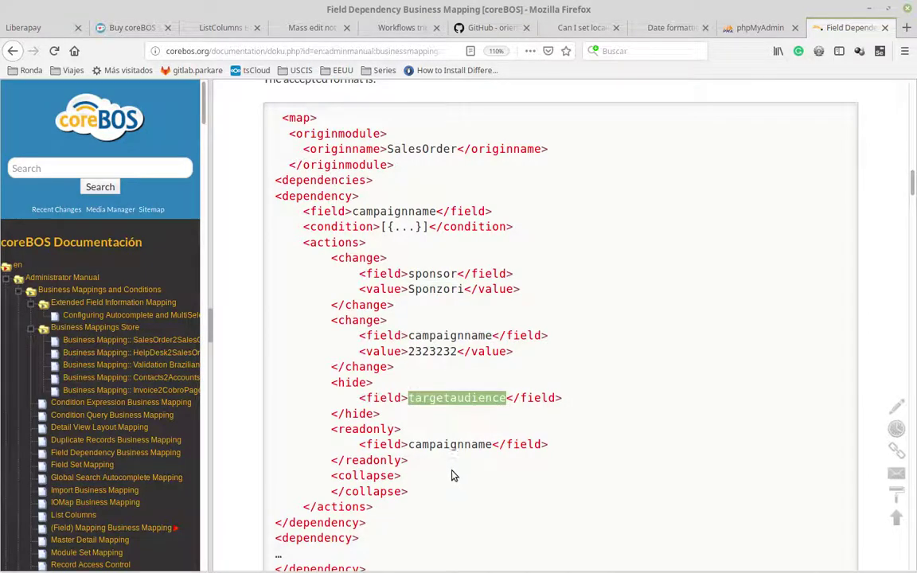
double_click(451, 444)
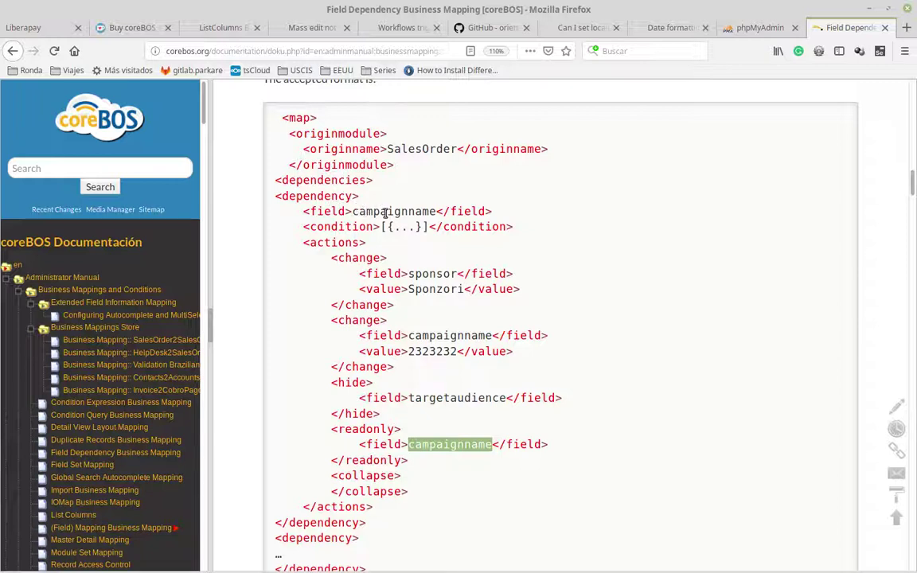
click(352, 209)
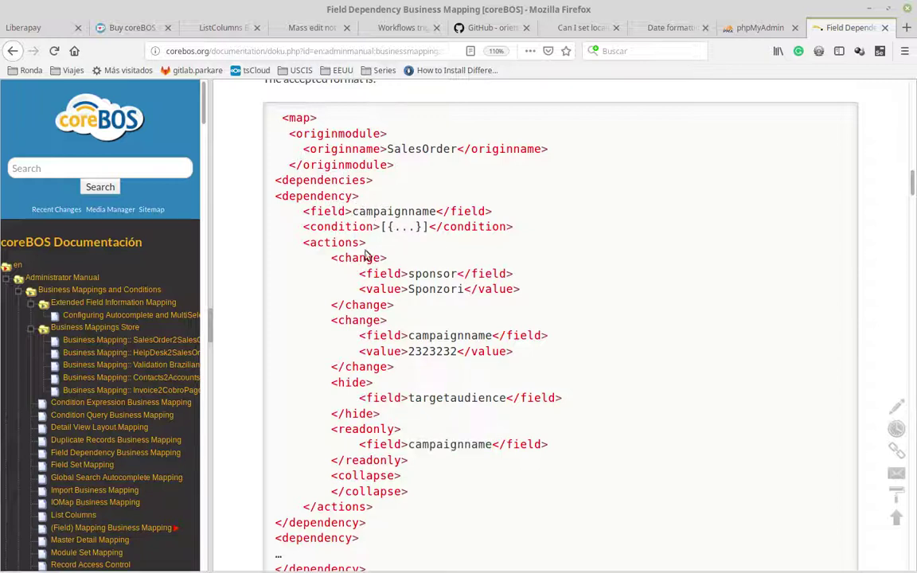
drag(366, 258, 401, 491)
- Read the Notes section and highlight the mapping naming convention [modulename]_FieldDependency
scroll(457, 288, down, 10)
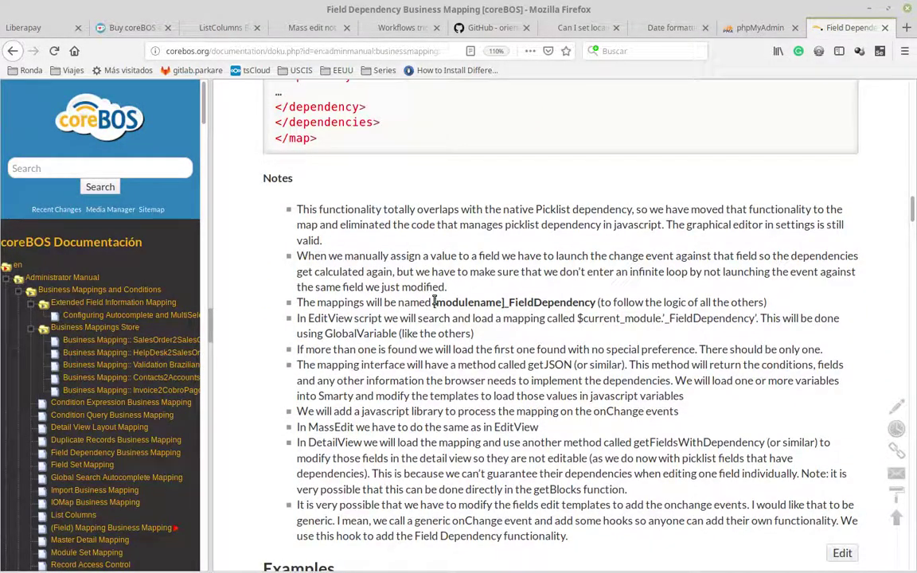
drag(434, 302, 596, 303)
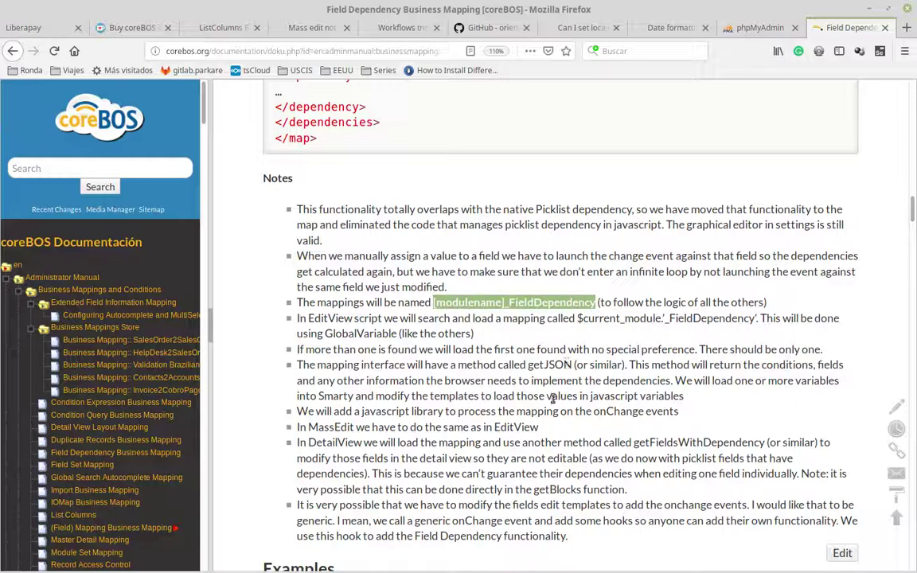
click(459, 306)
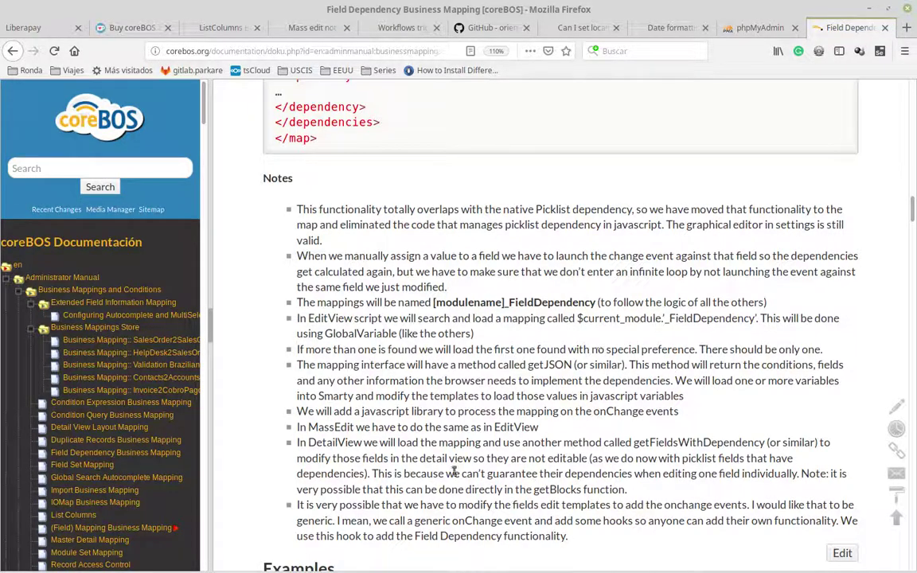
- Go past the Notes to the first example and examine its origin module and dependency field, highlighting CobroPago and amount
scroll(430, 430, down, 2)
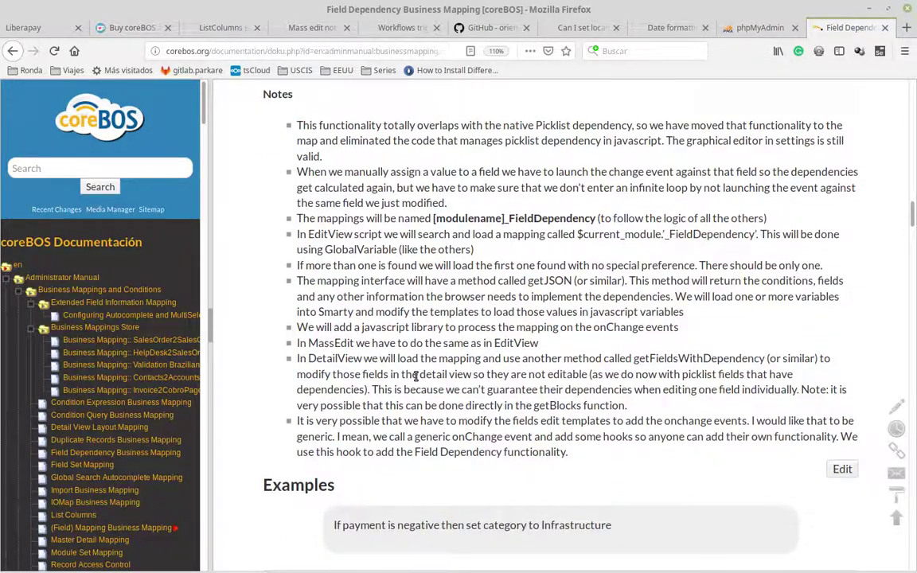
scroll(456, 389, down, 7)
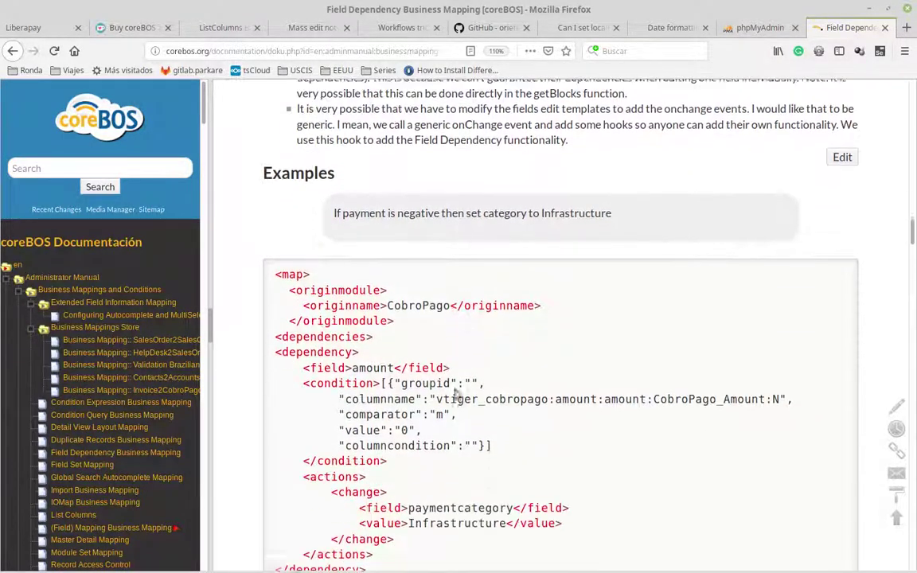
scroll(456, 390, down, 4)
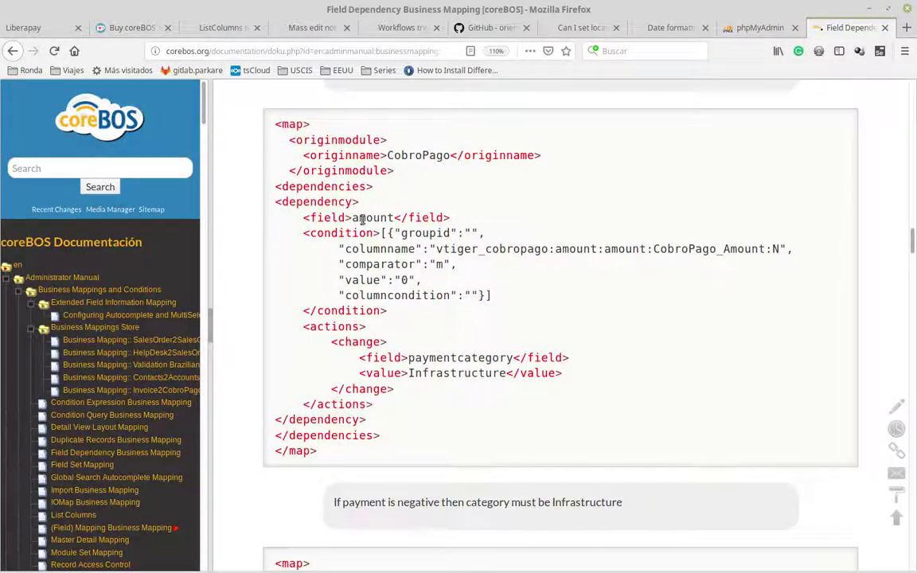
double_click(418, 155)
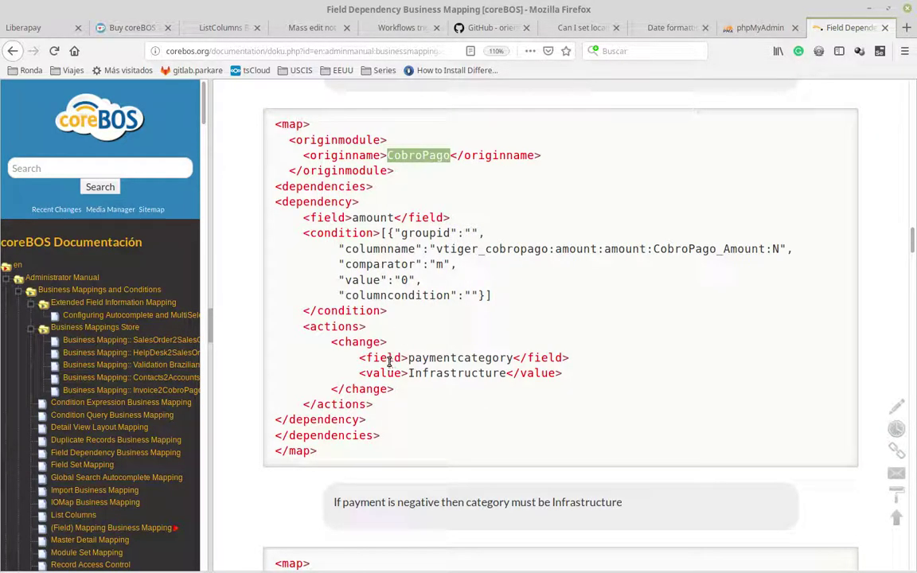
double_click(370, 219)
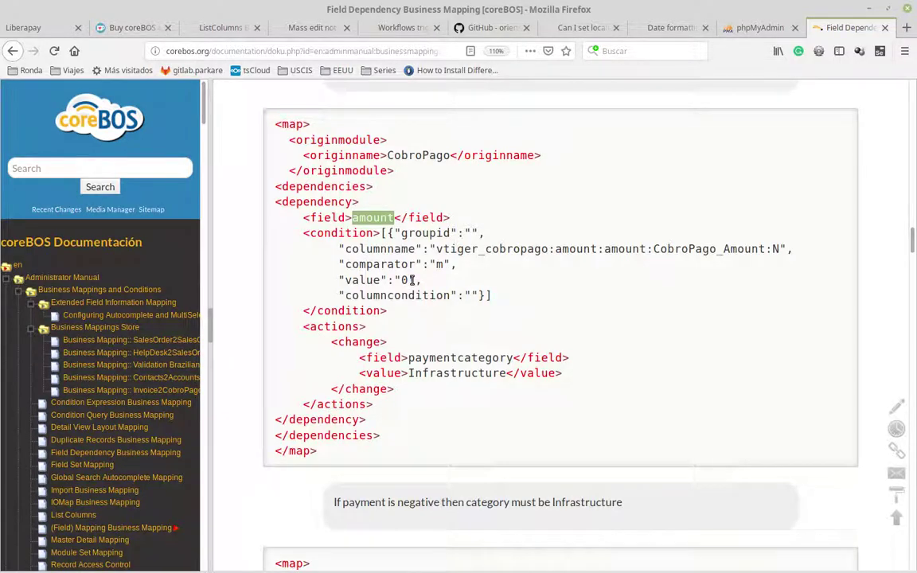
- Look up the example's comparator "m" in the list of supported condition operators and return to the first example
scroll(410, 280, up, 20)
scroll(412, 283, up, 12)
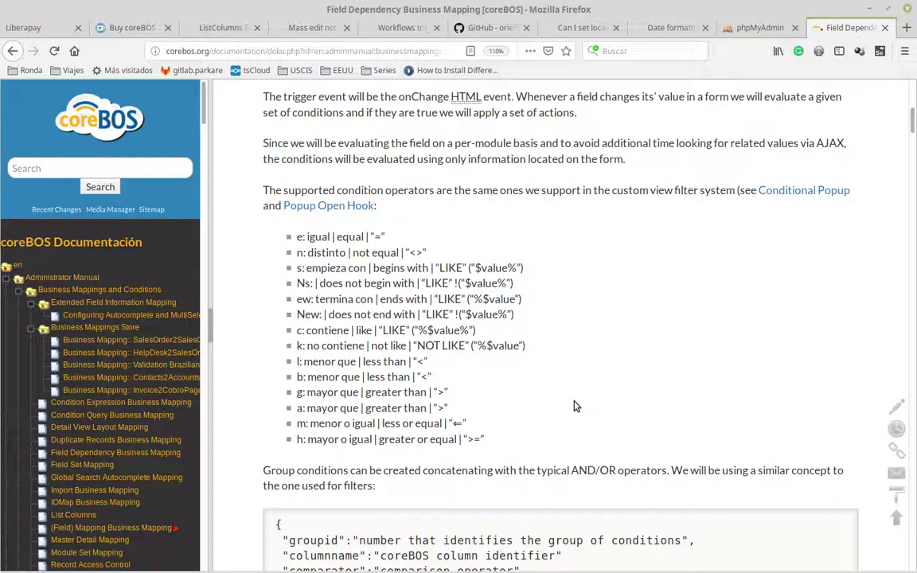
scroll(549, 377, down, 20)
scroll(550, 370, down, 20)
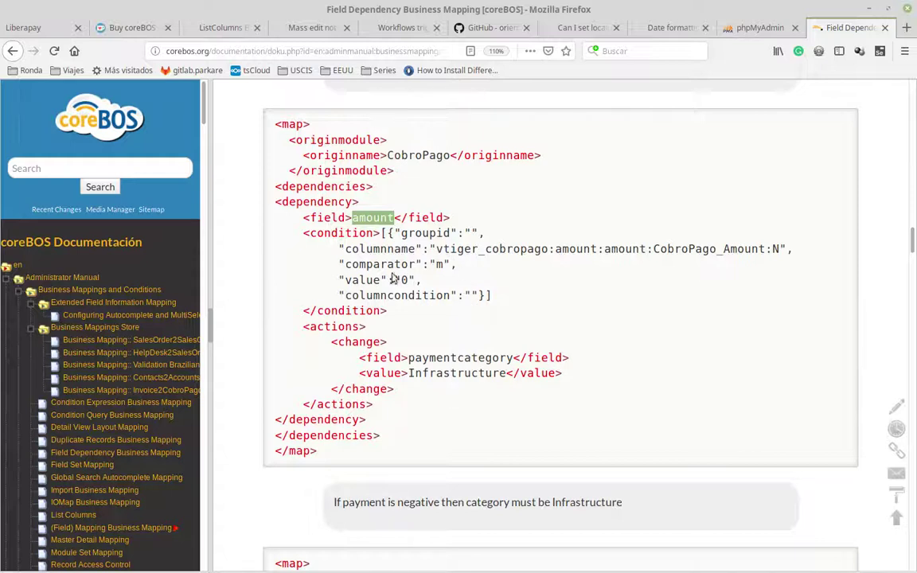
- Examine the first example's change action, highlighting the field paymentcategory and the value Infrastructure
double_click(446, 359)
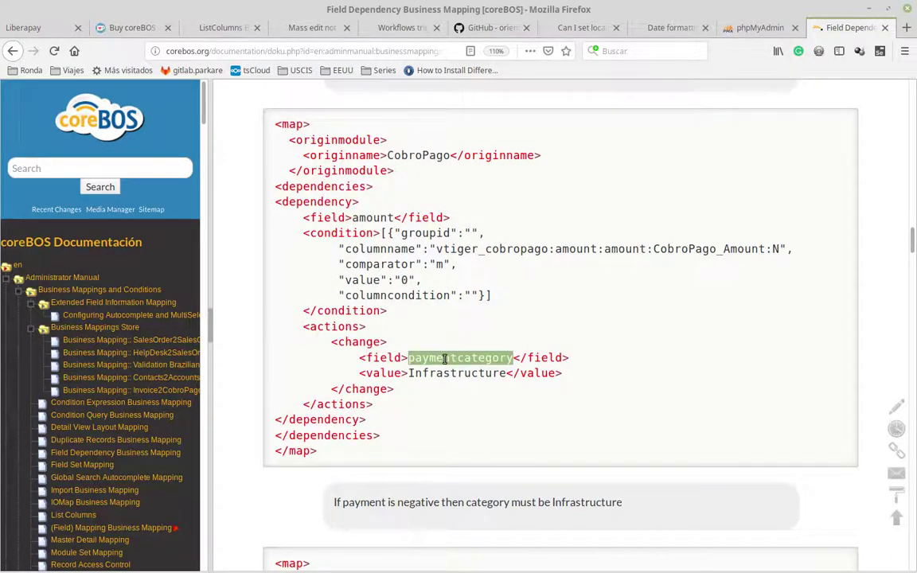
double_click(450, 374)
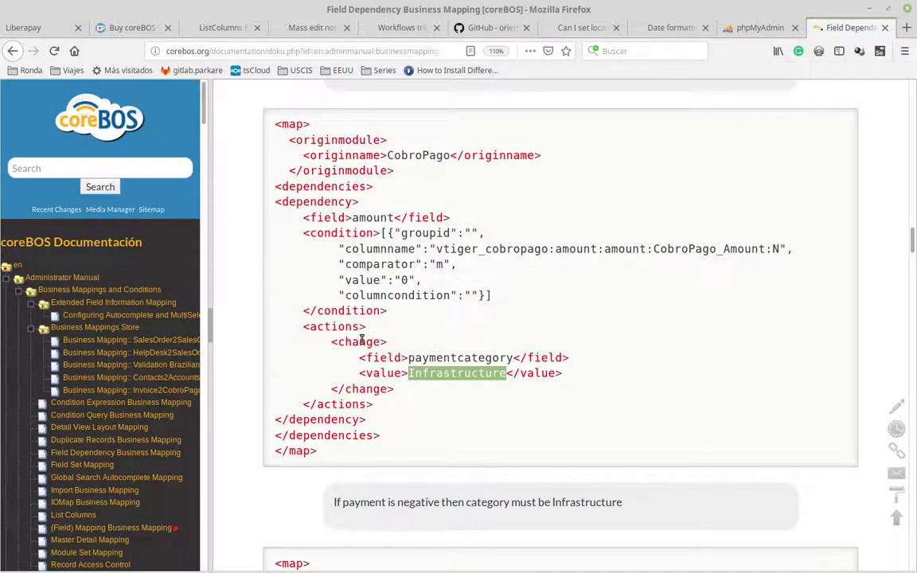
click(451, 374)
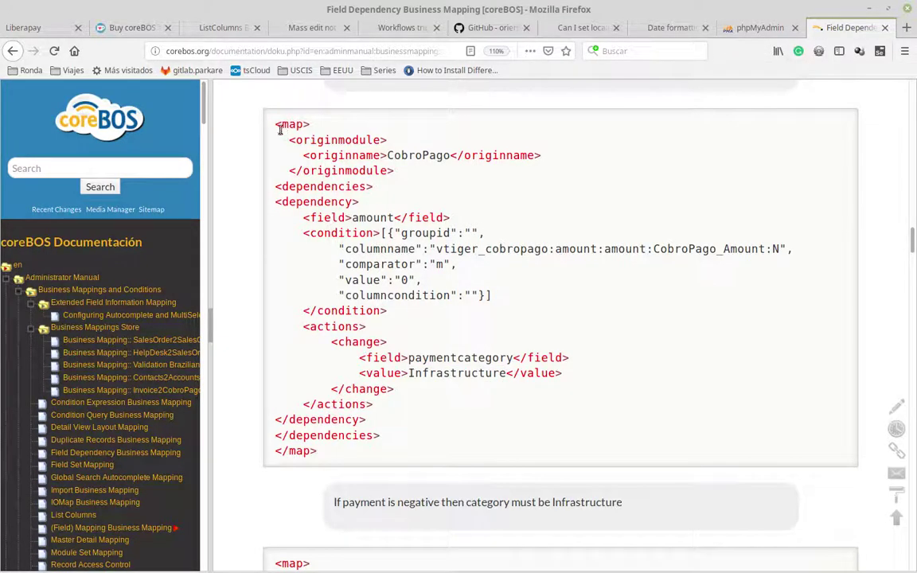
- Copy the complete XML map of the first example, from <map> to </map>
drag(274, 123, 341, 453)
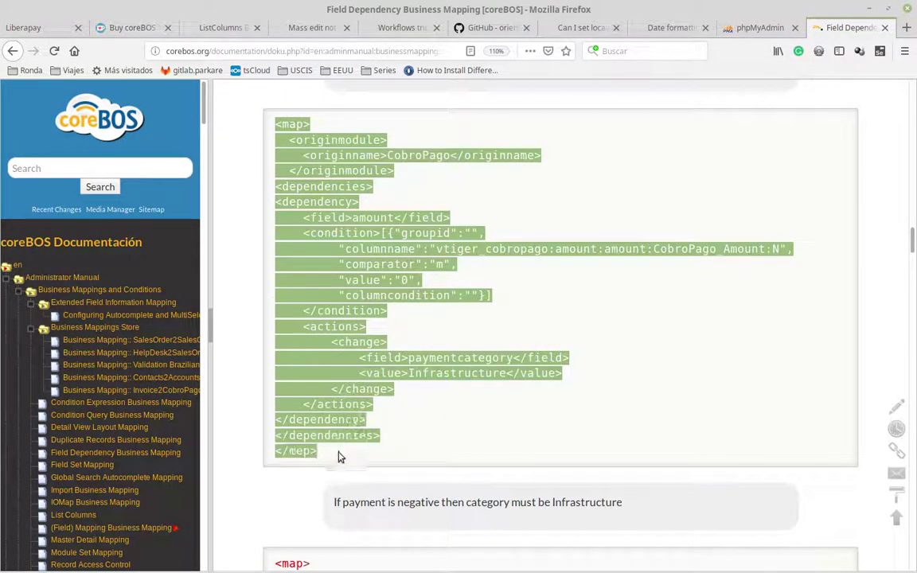
right_click(344, 351)
click(345, 351)
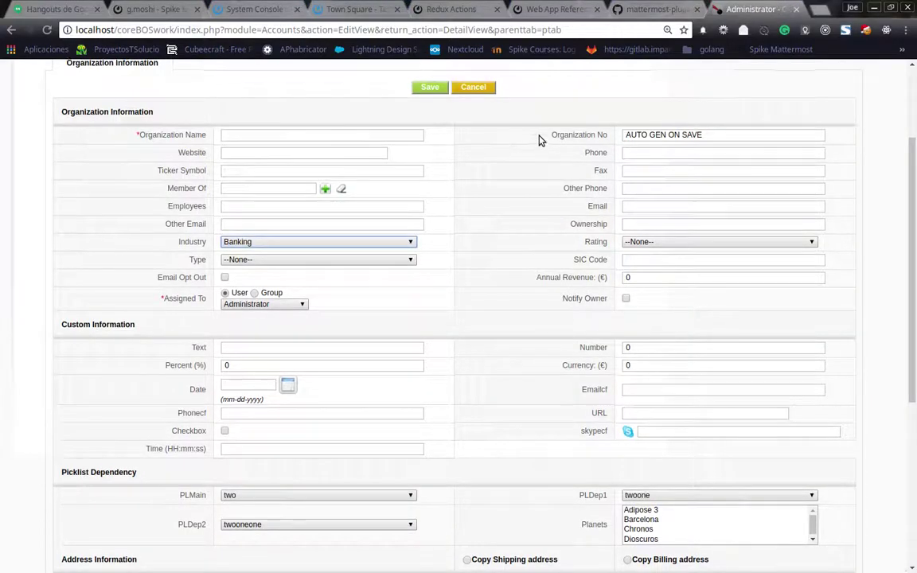
- Switch to the coreBOS application, open Business Maps in a new browser tab and load Payments in the current one
scroll(538, 139, up, 4)
mouse_move(554, 111)
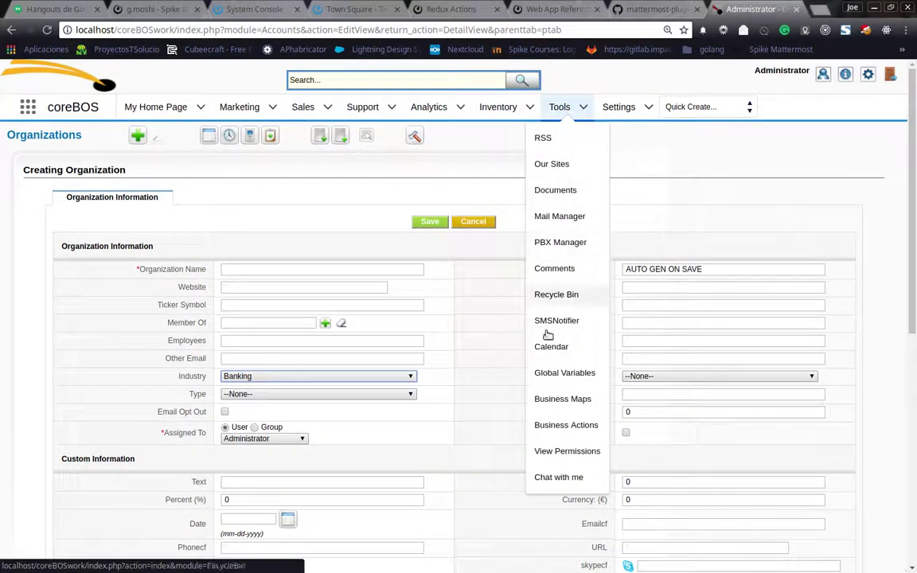
middle_click(564, 400)
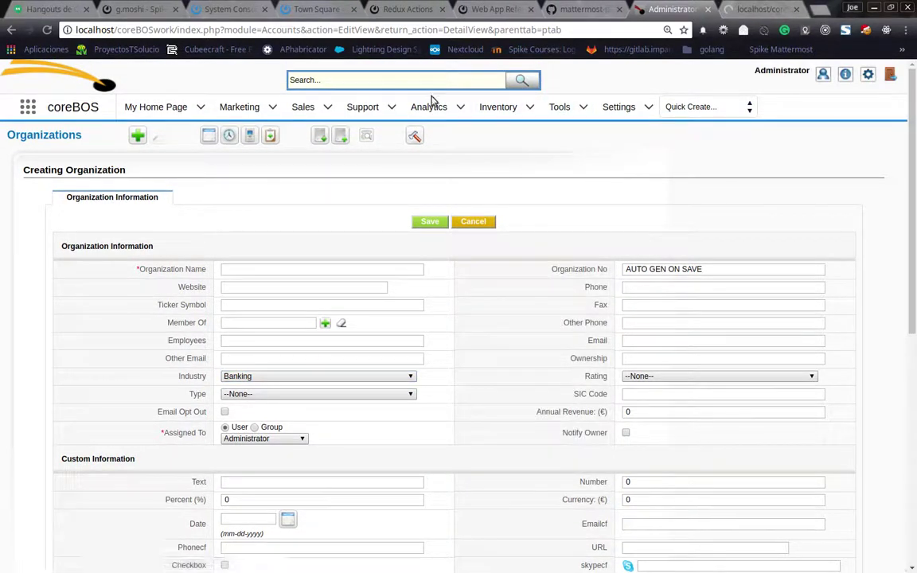
mouse_move(505, 109)
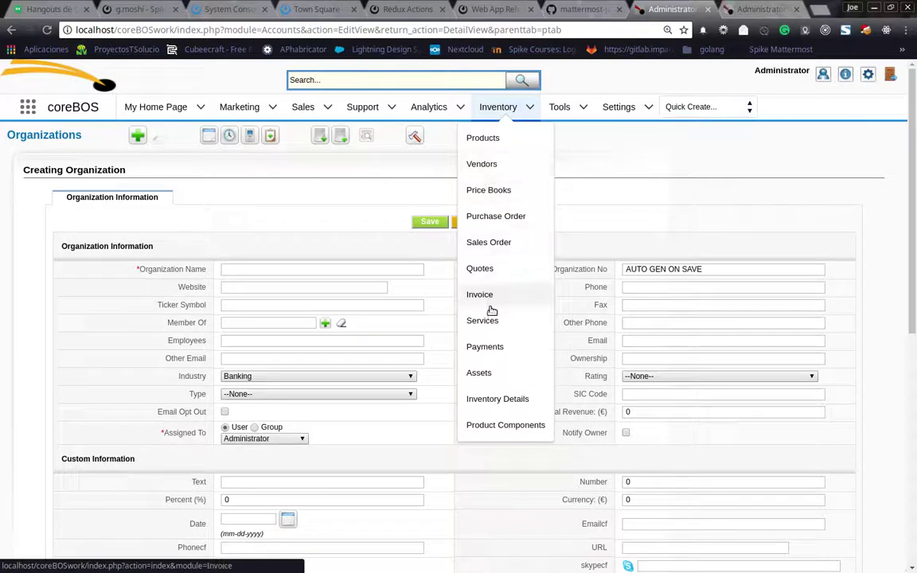
click(493, 348)
- Start a new business map named CobroPago_FieldDependency with map type Field Dependency and the copied XML as its content
click(761, 9)
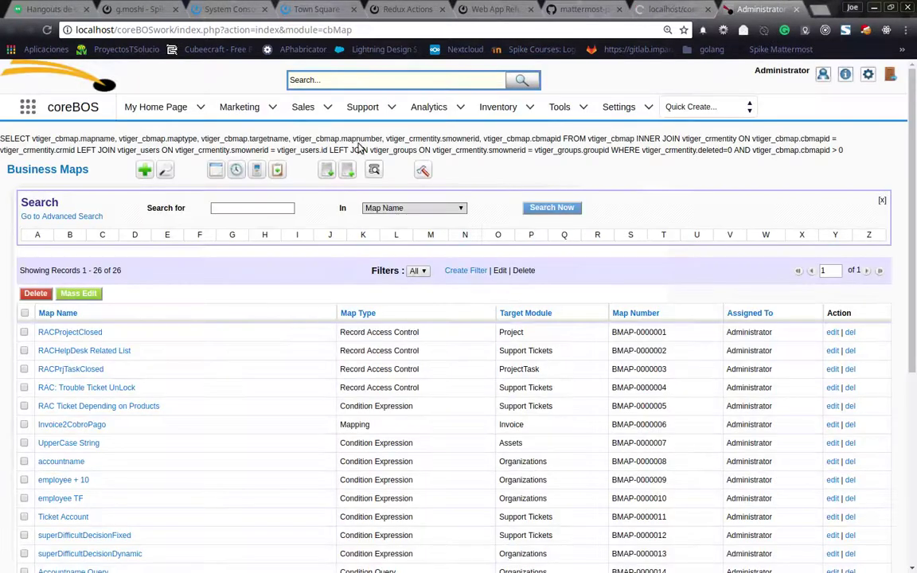
click(144, 171)
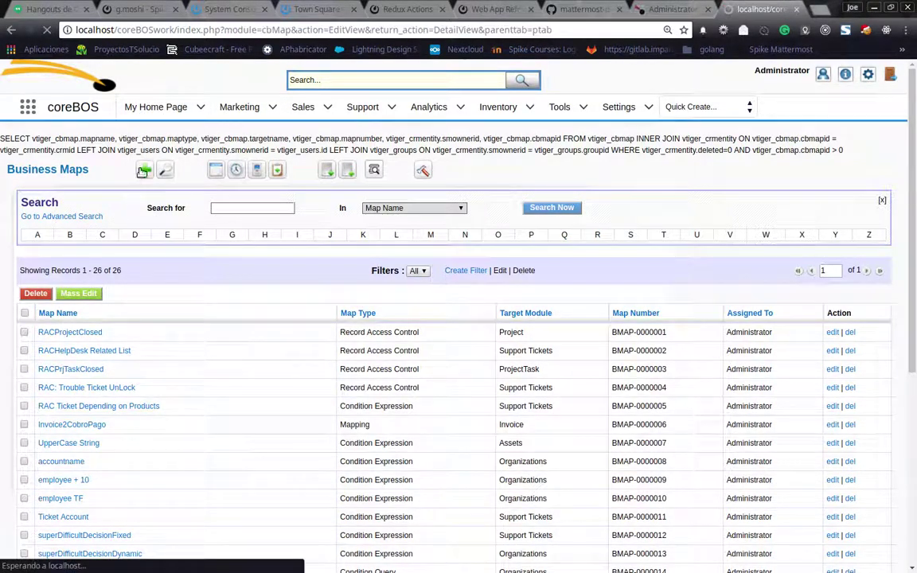
click(245, 269)
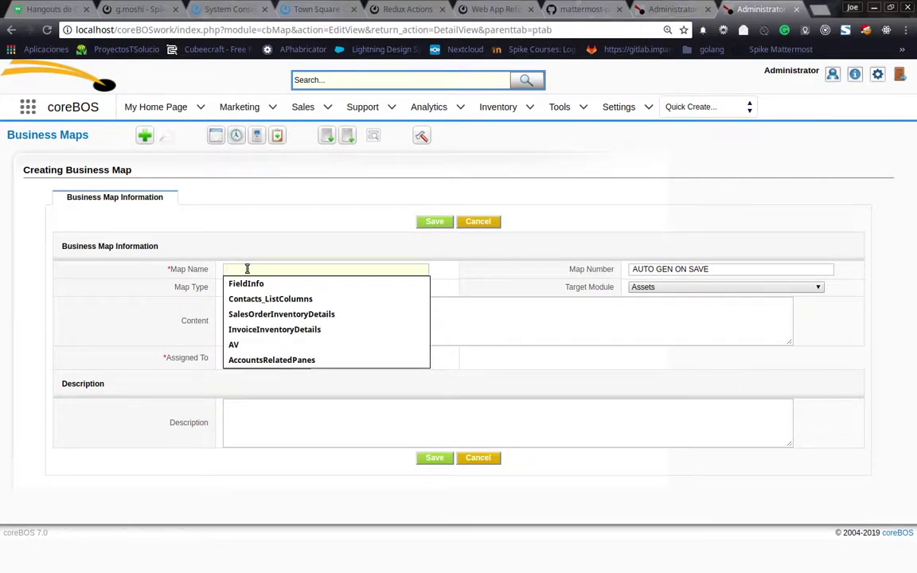
text(CobroPago_FieldDependency)
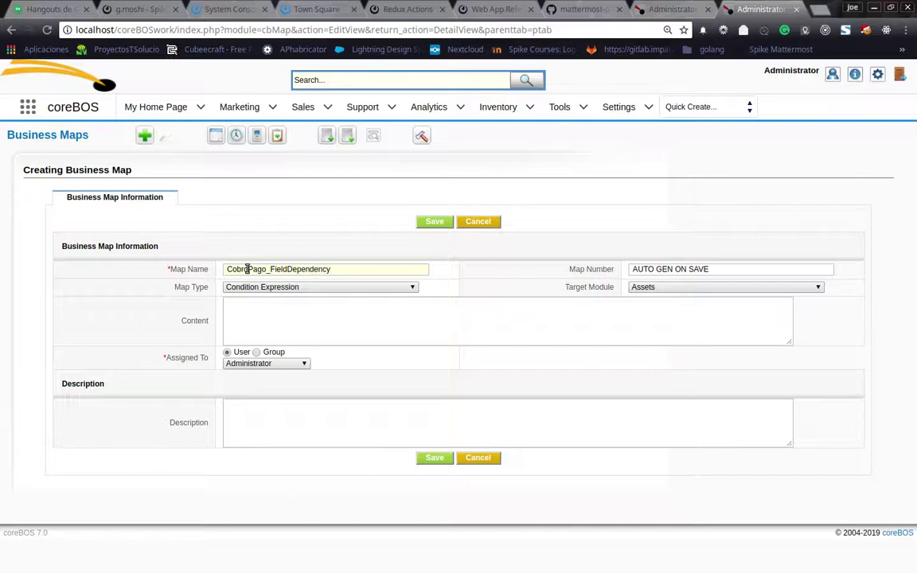
click(288, 288)
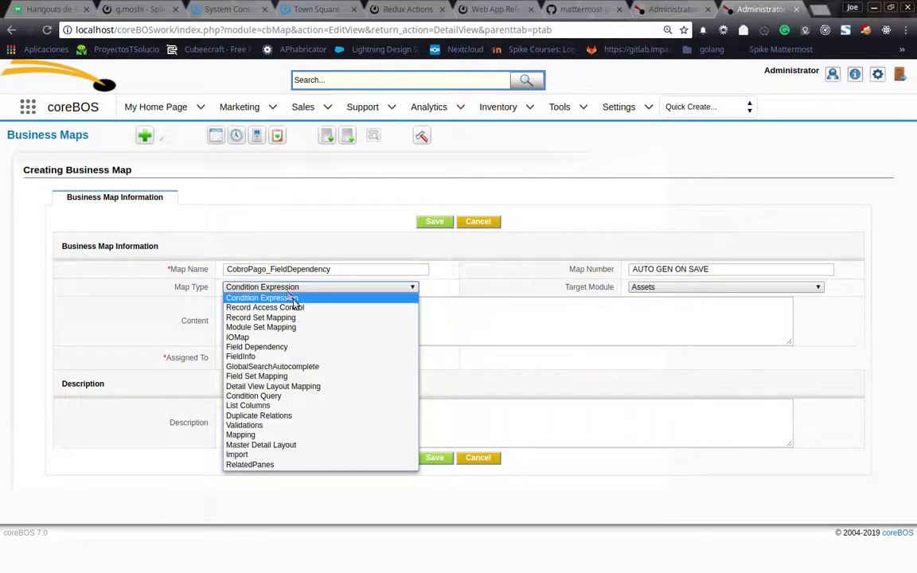
click(307, 348)
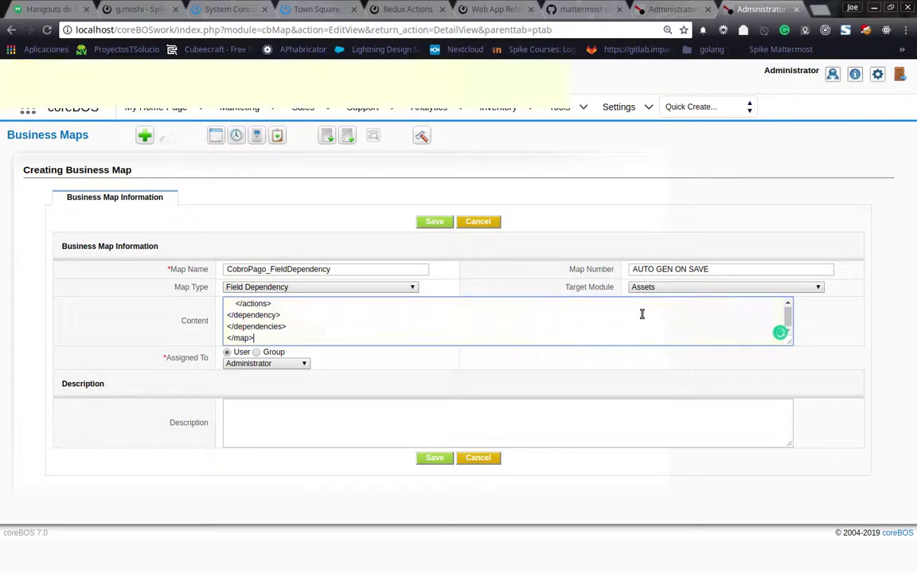
- Set the business map's target module to Payments and save the map
click(667, 288)
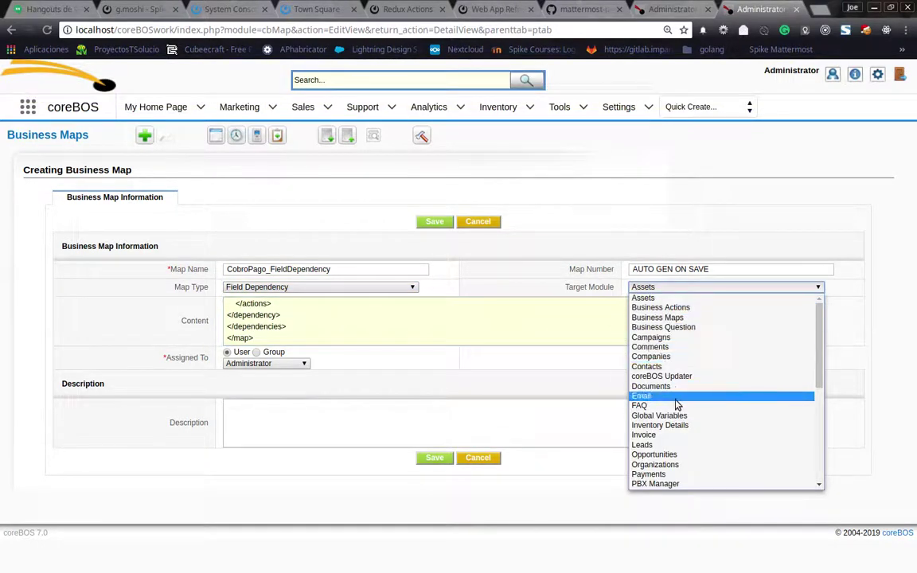
scroll(678, 389, down, 5)
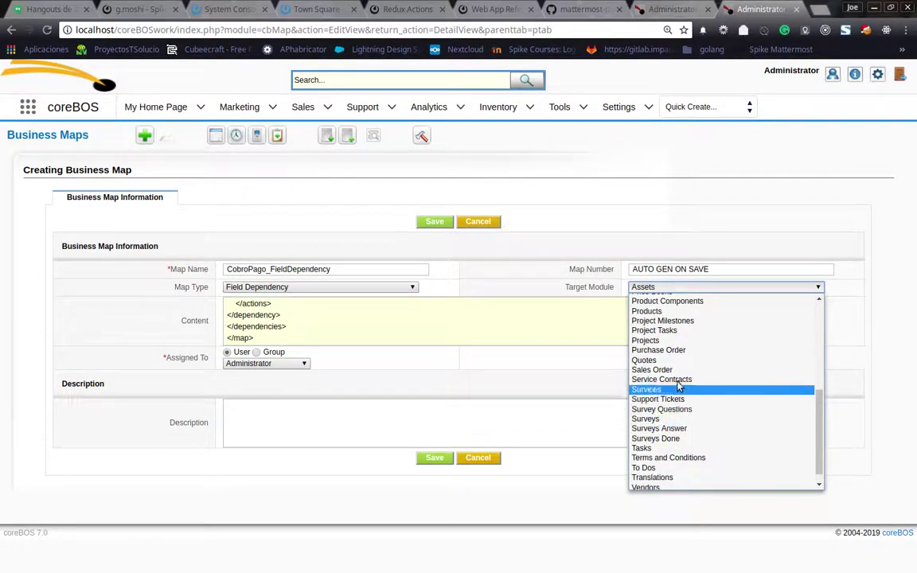
scroll(679, 323, up, 3)
click(681, 340)
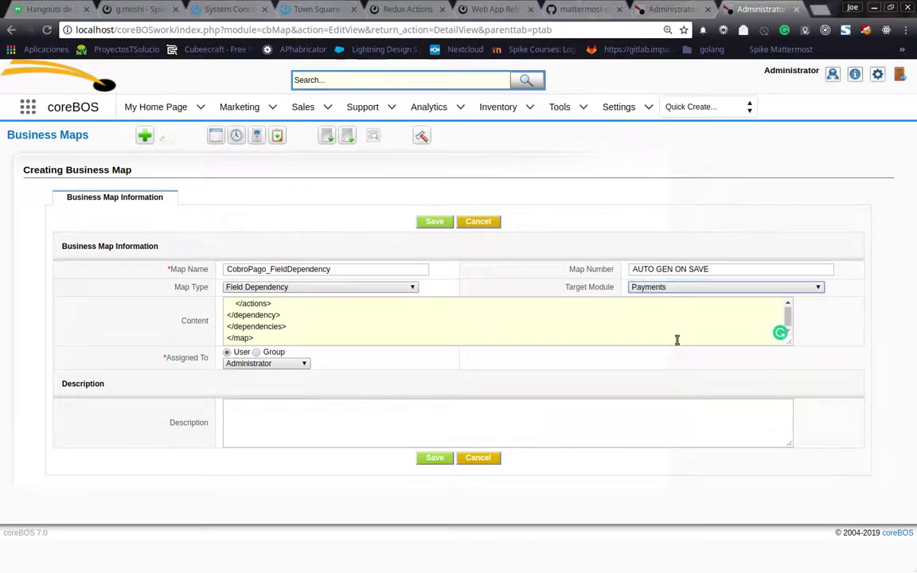
click(432, 460)
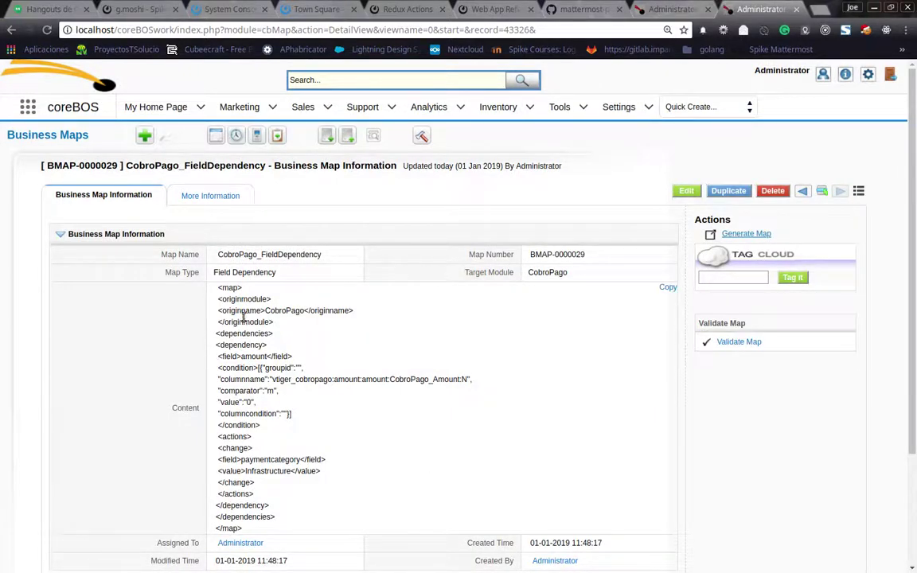
- Start a new record in the Payments module and set its payment category to Taxes
click(646, 8)
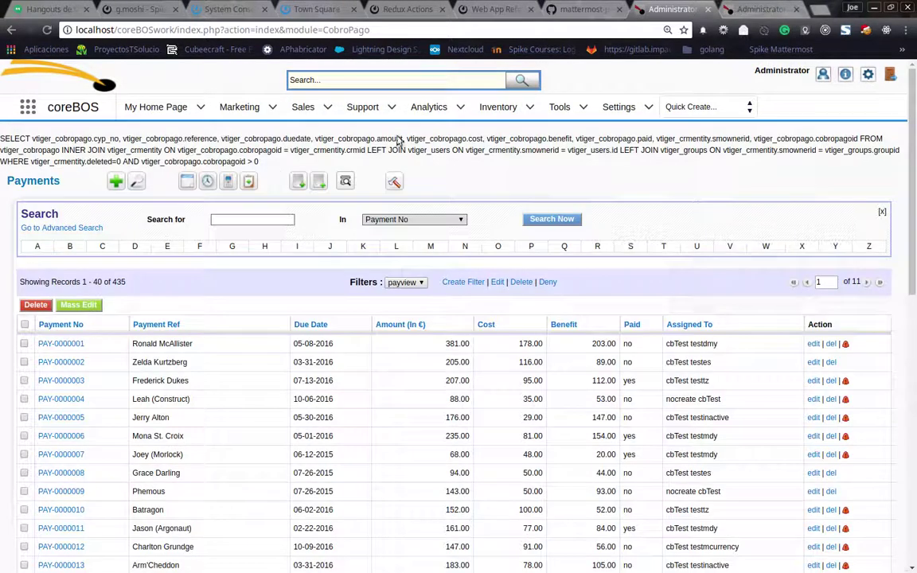
click(115, 182)
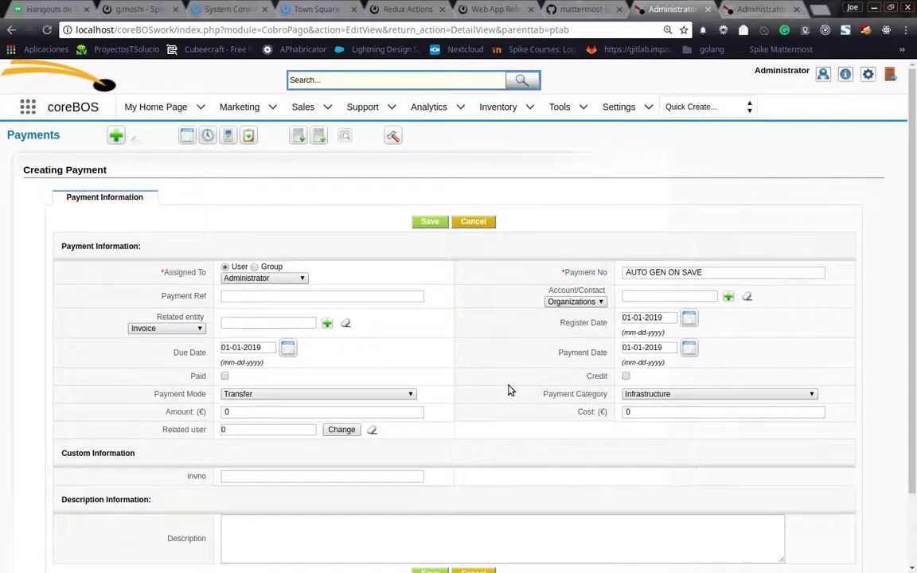
click(661, 397)
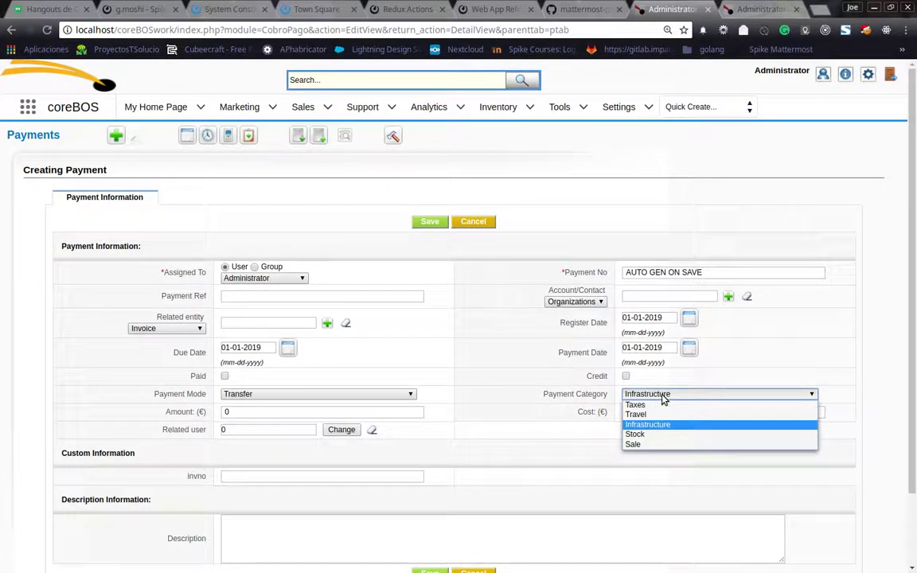
click(656, 406)
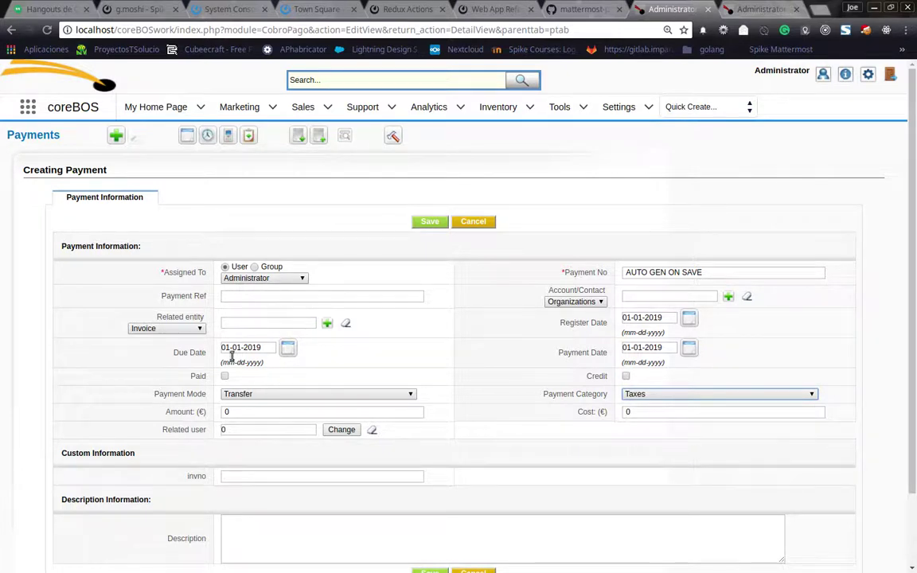
- Set the new payment's amount to -10 to trigger the field dependency
key(Tab)
text(0)
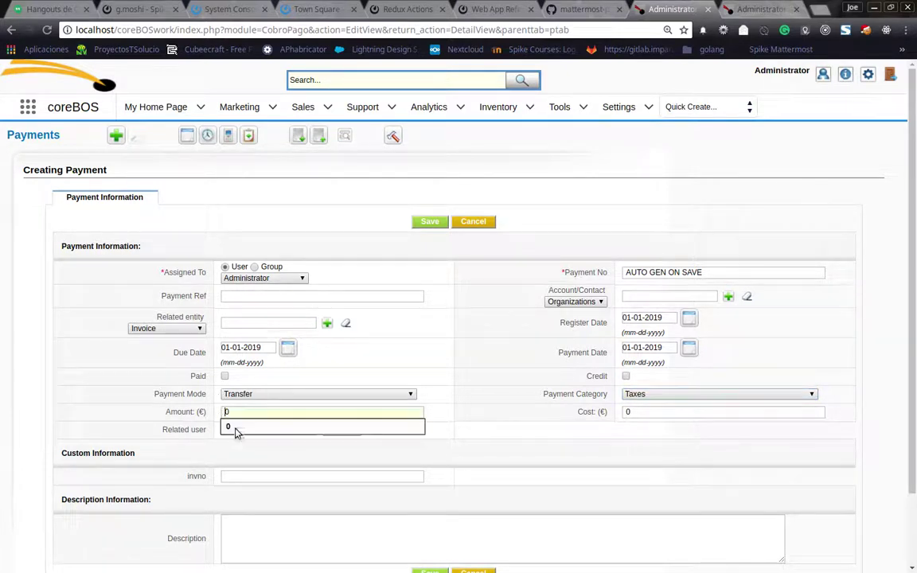
text(-1)
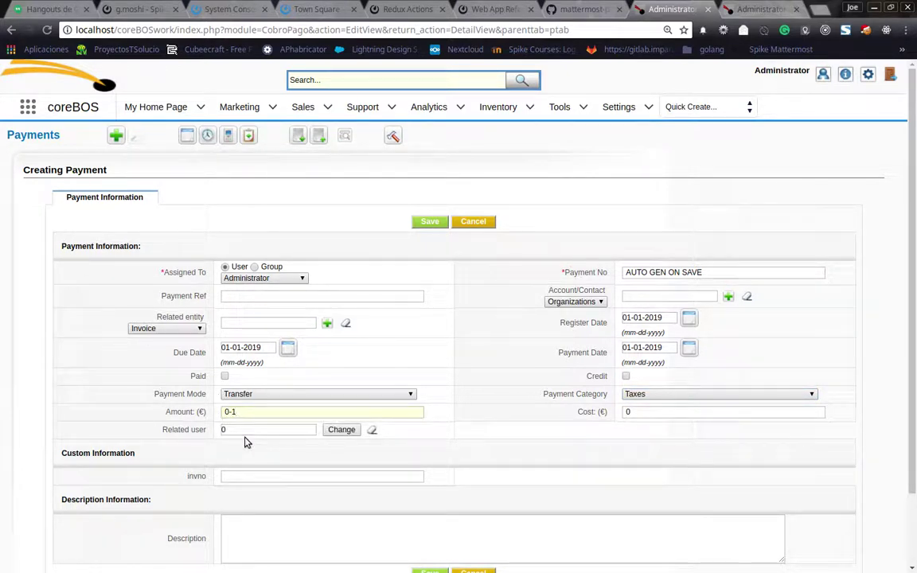
key(BackSpace)
key(BackSpace)
key(BackSpace)
text(-10)
key(Tab)
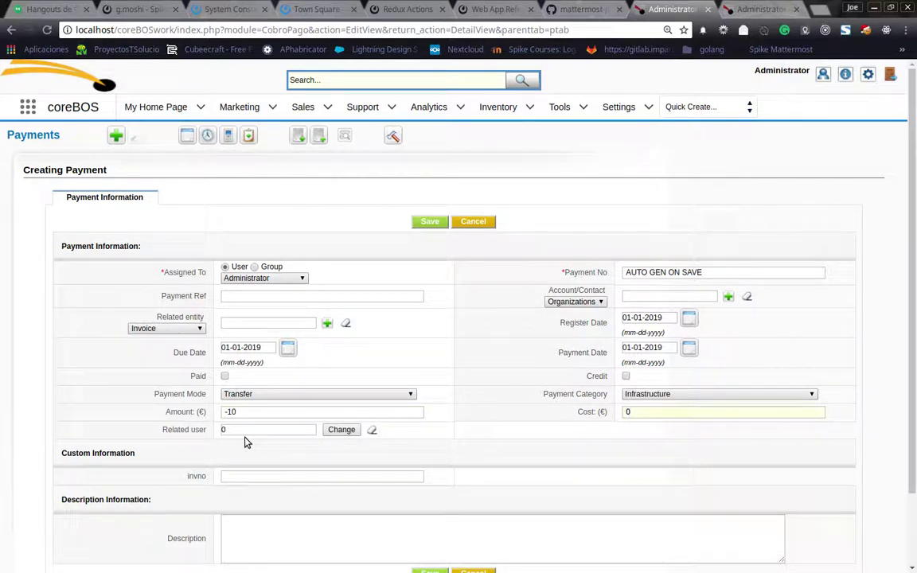
- Set the payment category to Taxes again and re-enter -10 as the amount to retrigger the dependency
click(647, 396)
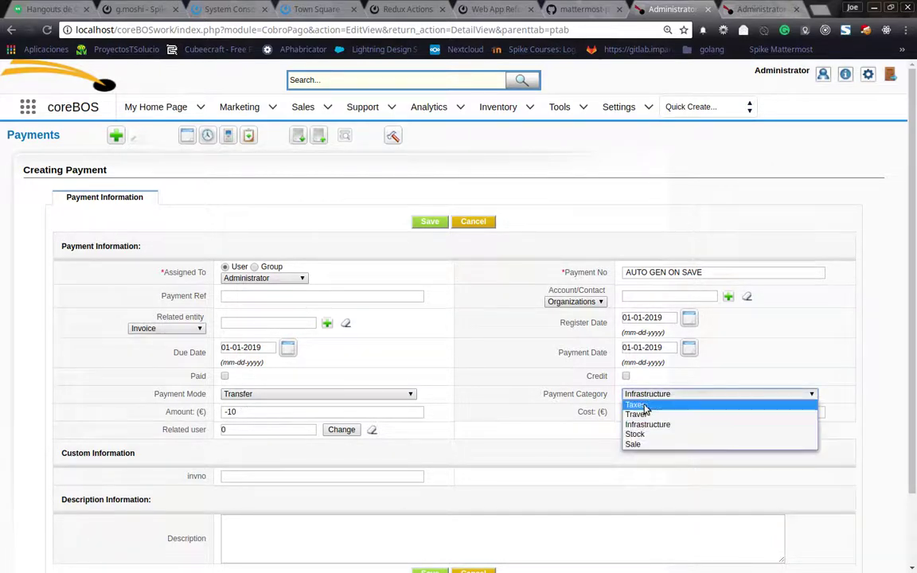
click(645, 407)
click(279, 411)
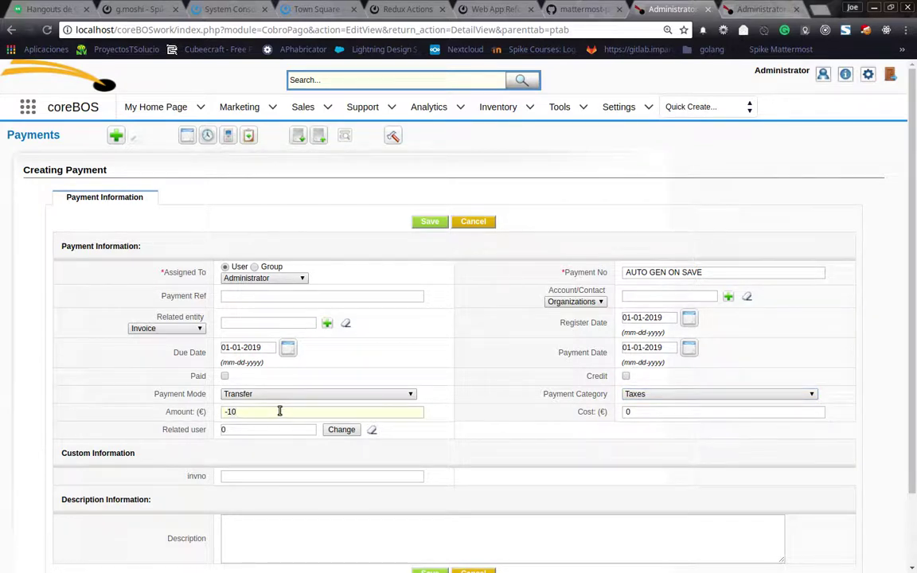
key(BackSpace)
key(BackSpace)
key(BackSpace)
click(272, 413)
key(Left)
key(Tab)
key(Down)
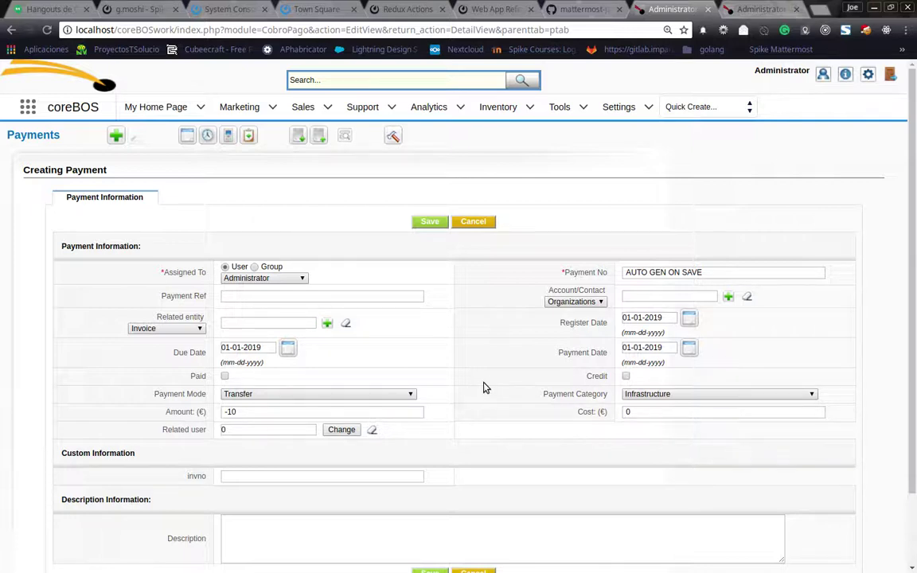
- Switch to the coreBOS documentation in Firefox and examine the condition on the amount field in the first CobroPago map example
click(732, 8)
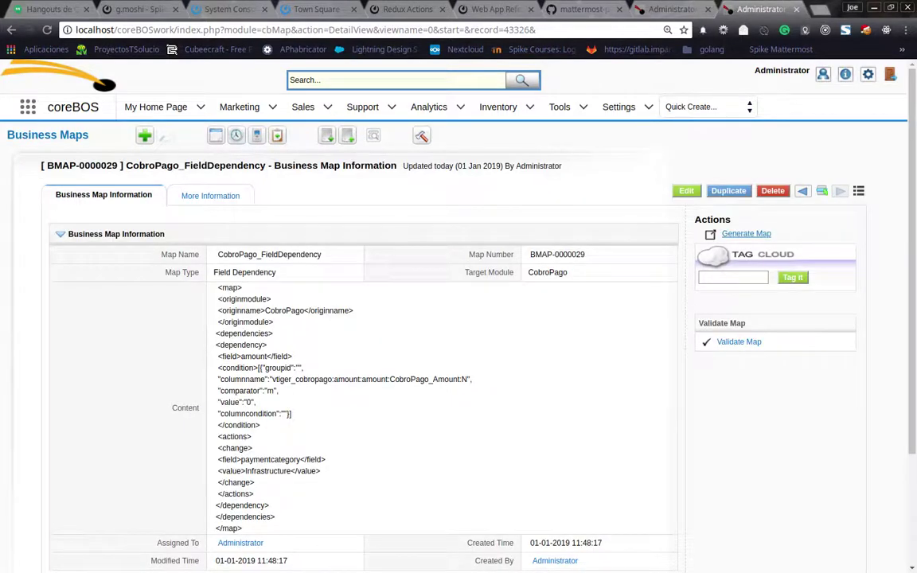
key(alt+Tab)
click(362, 275)
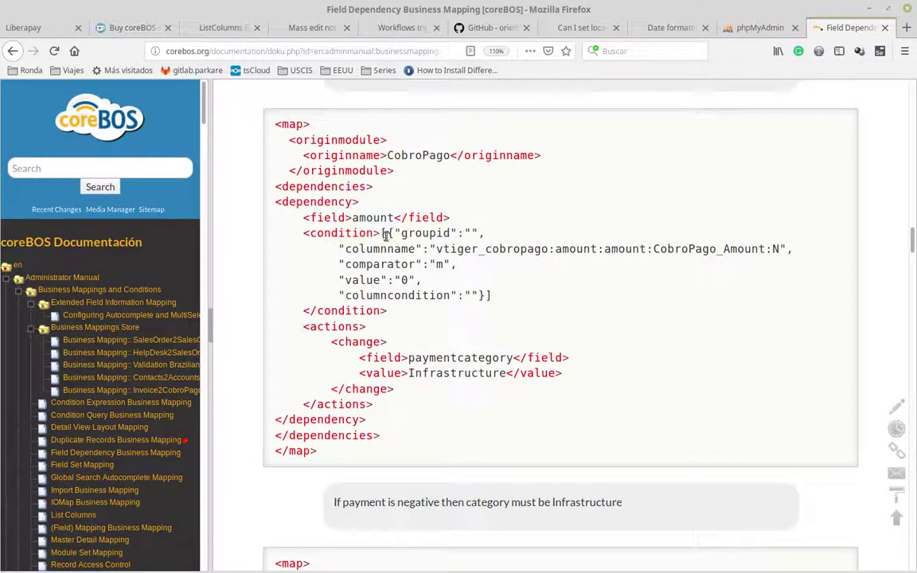
drag(383, 233, 511, 298)
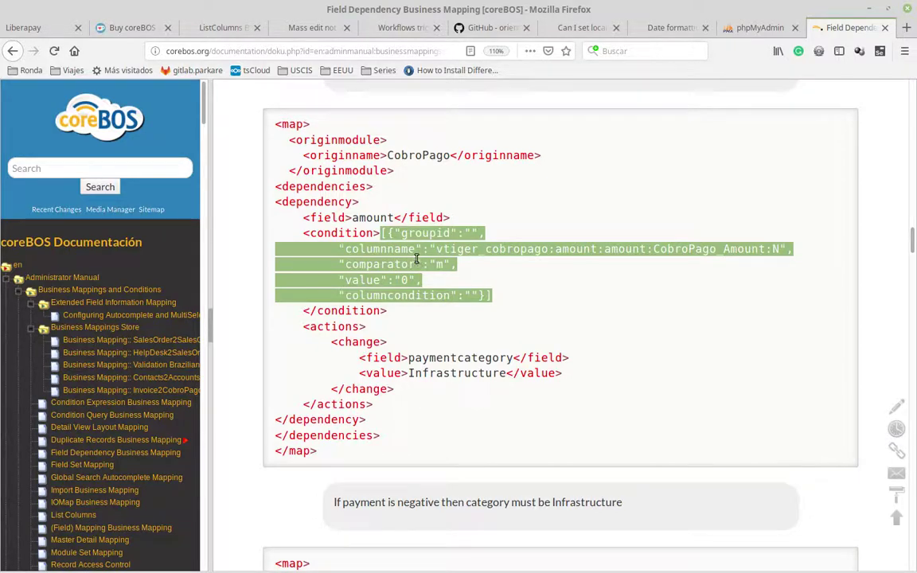
click(376, 234)
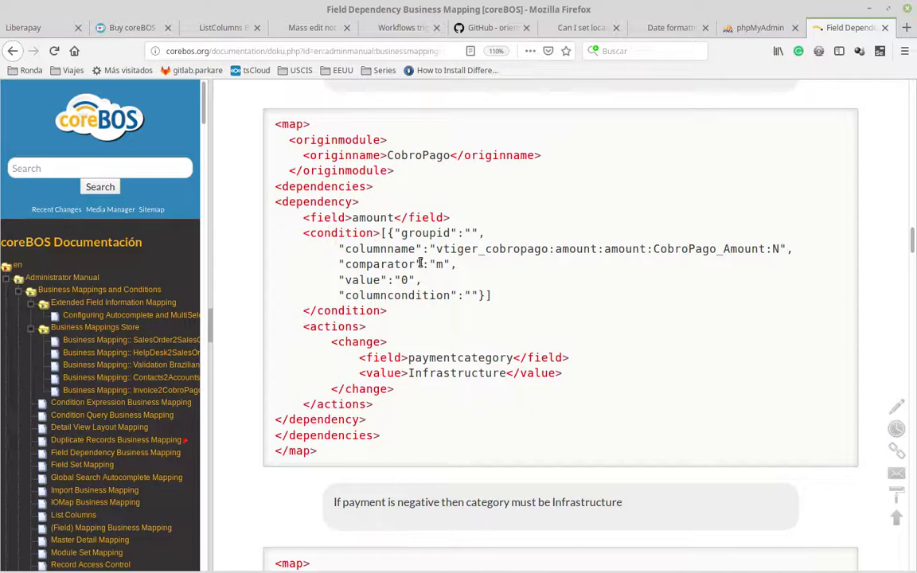
- Examine the example map for negative payments, focusing on the change and readonly actions for the paymentcategory field
scroll(533, 304, down, 5)
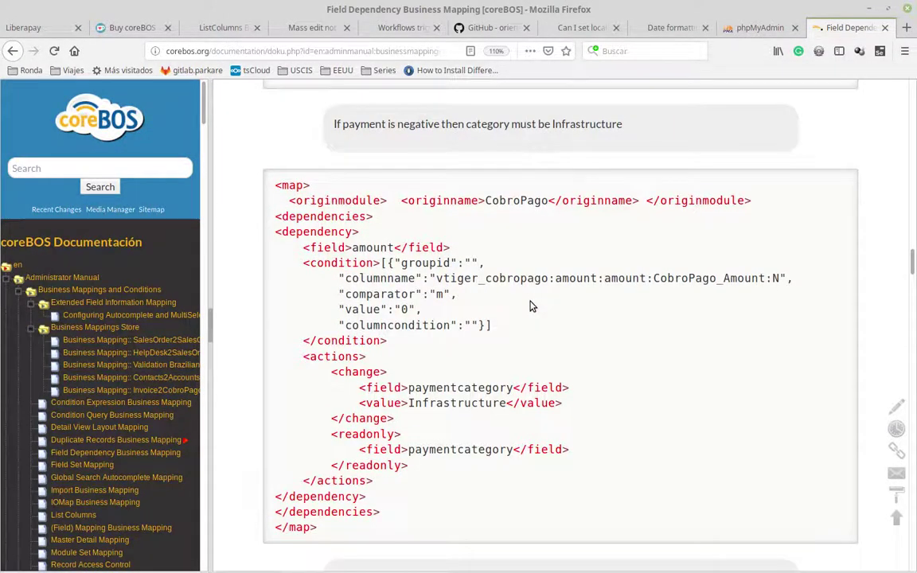
scroll(531, 306, down, 1)
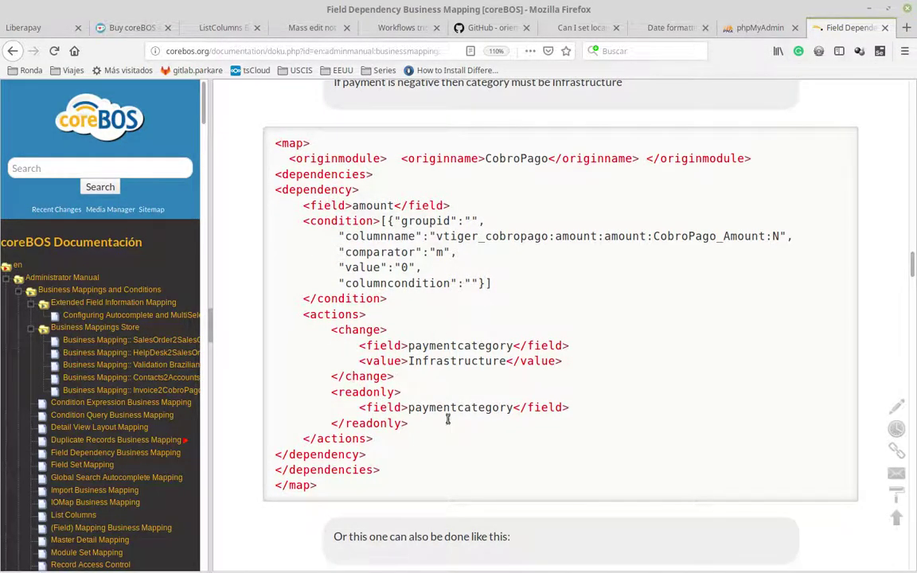
double_click(438, 346)
double_click(445, 362)
double_click(437, 407)
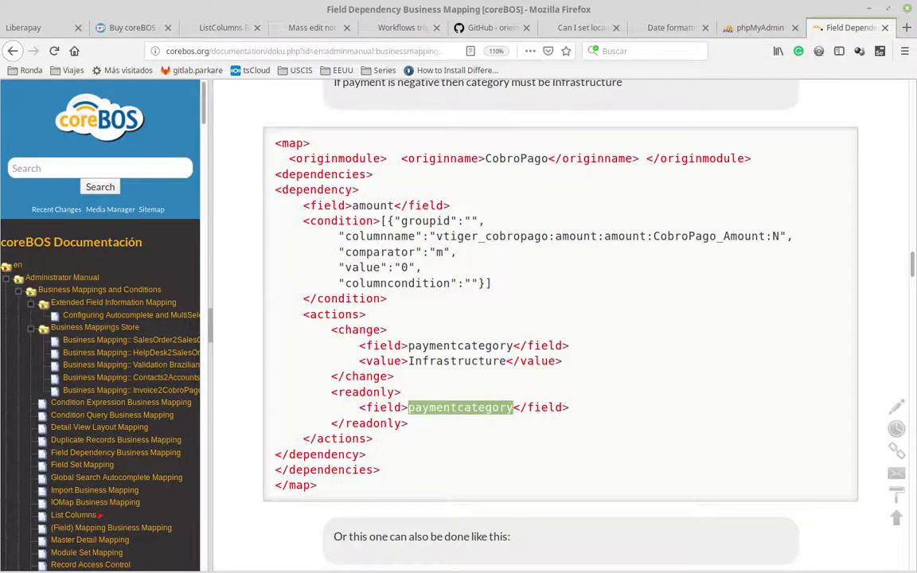
- Switch back to the payment form in Chrome and set the payment category to Taxes
key(alt+Tab)
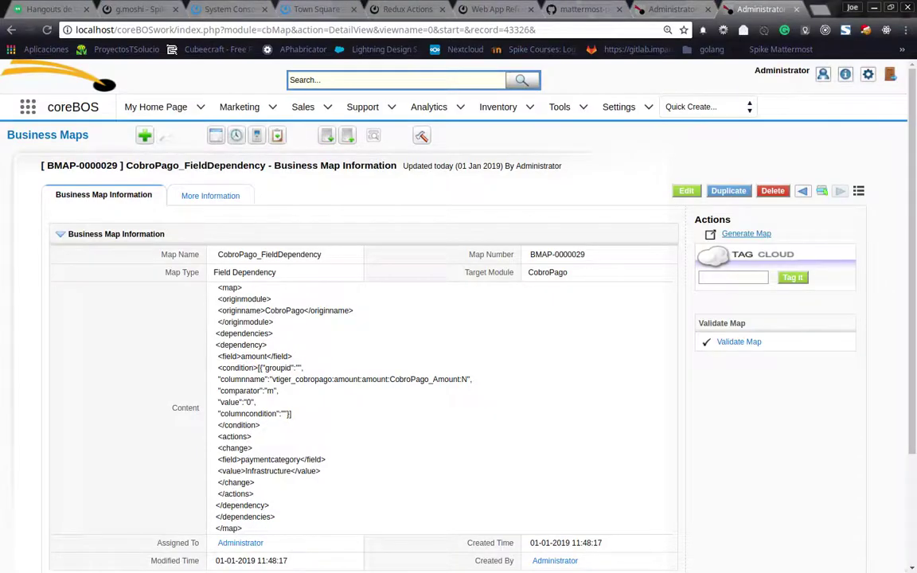
click(612, 9)
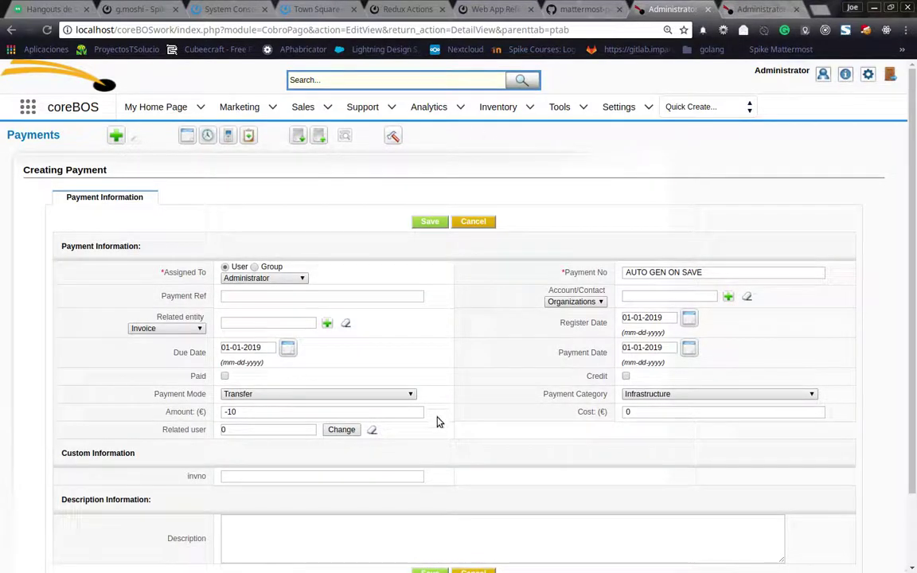
click(684, 395)
click(658, 406)
- Open the CobroPago_FieldDependency business map for editing, enlarge its content field and add an empty line after the closing change tag
key(ctrl+Tab)
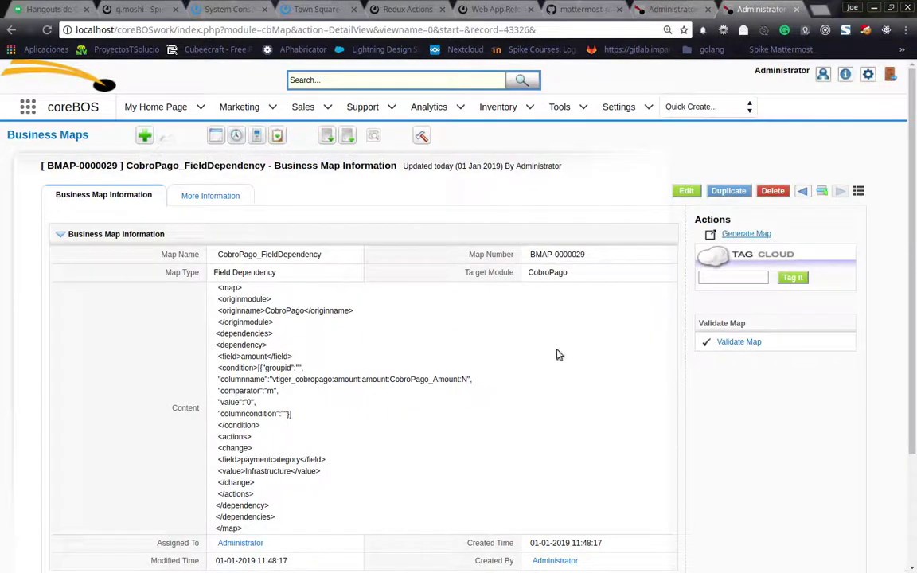
double_click(391, 437)
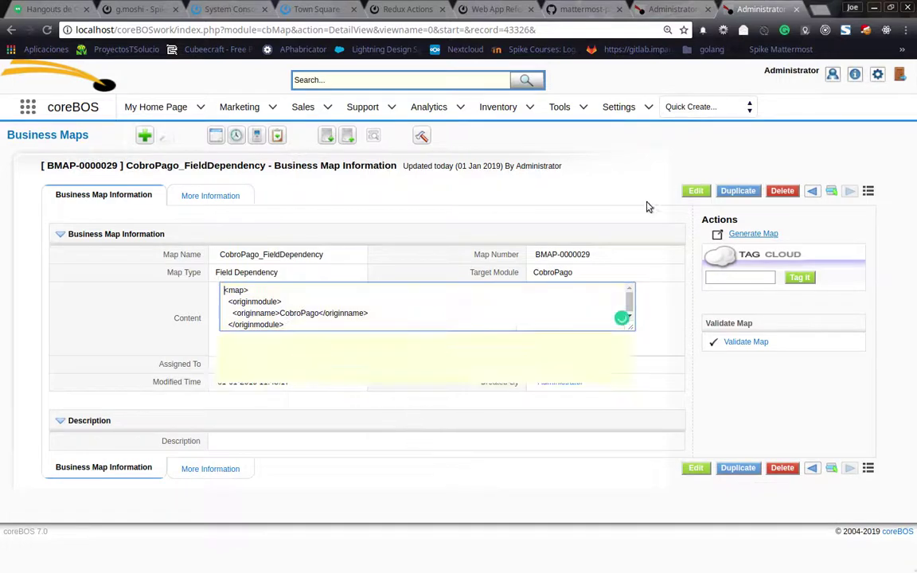
click(689, 192)
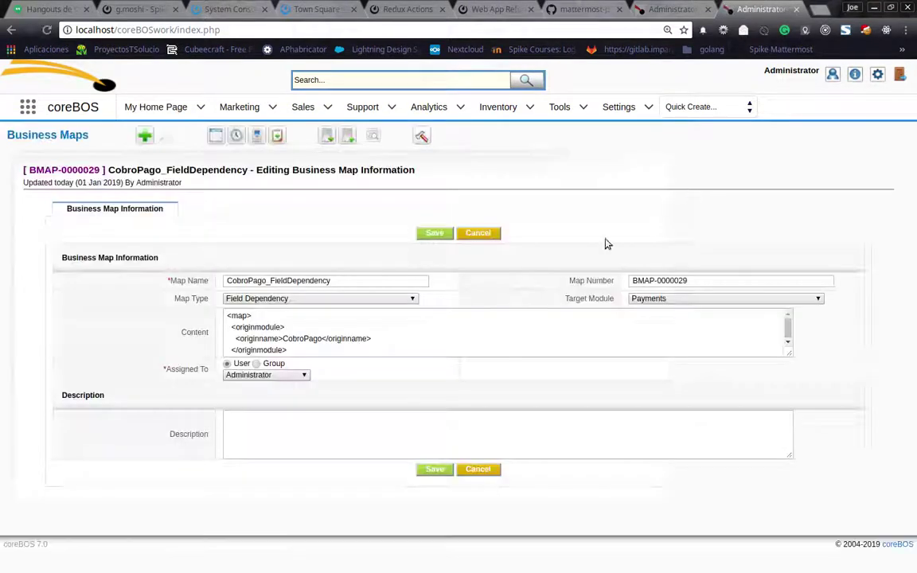
drag(788, 357, 792, 570)
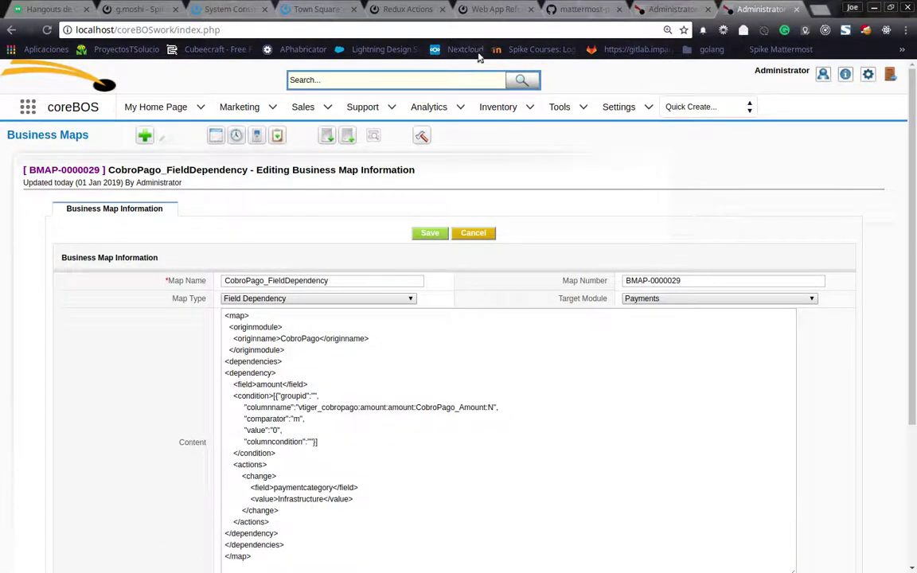
scroll(406, 178, down, 3)
scroll(401, 294, down, 1)
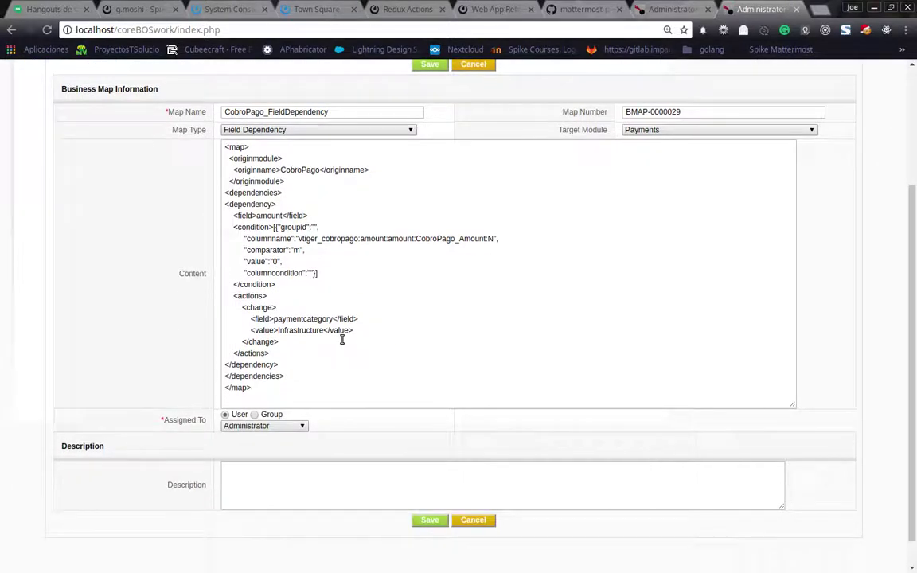
click(341, 340)
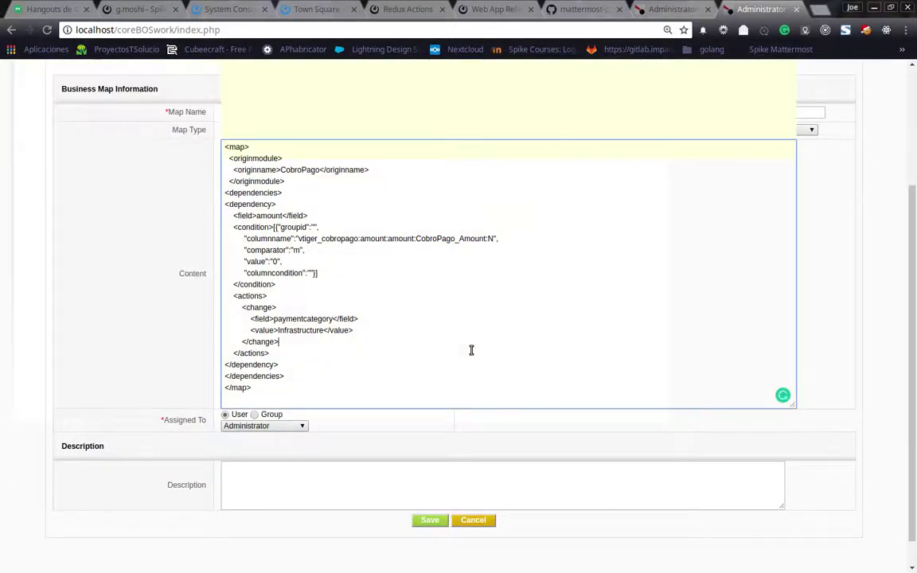
key(Return)
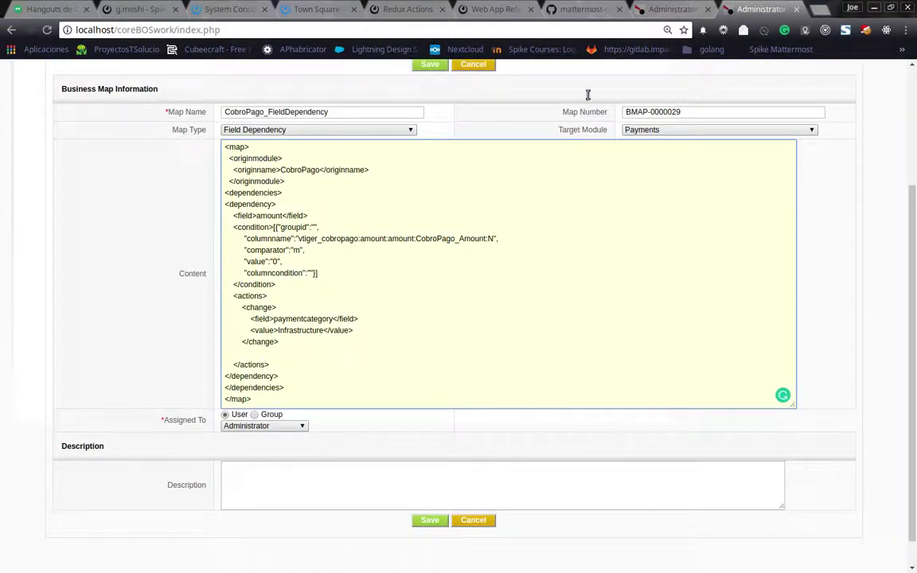
- Copy the paymentcategory readonly block from the Firefox documentation into the map's actions in Chrome, remove the extra blank line and save the map
key(alt+Tab)
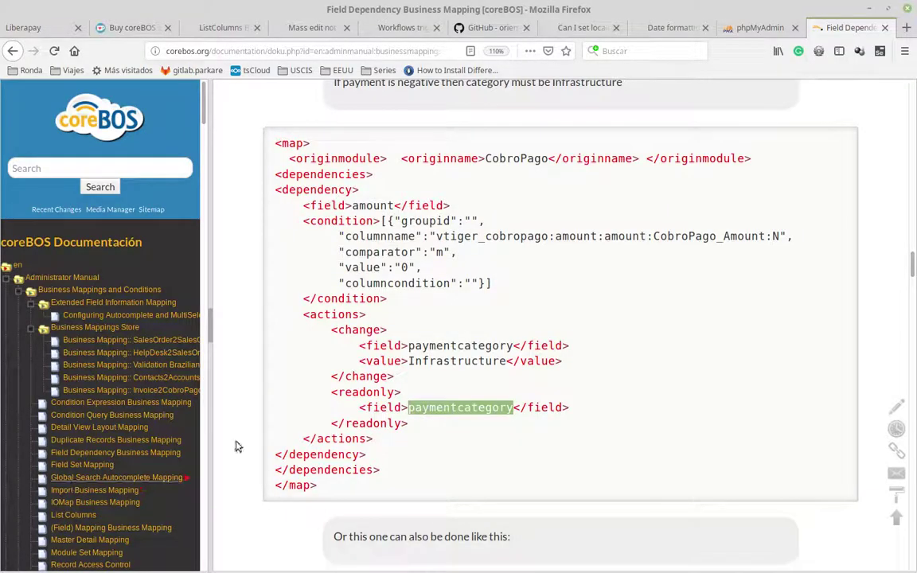
drag(276, 390, 270, 437)
key(ctrl+c)
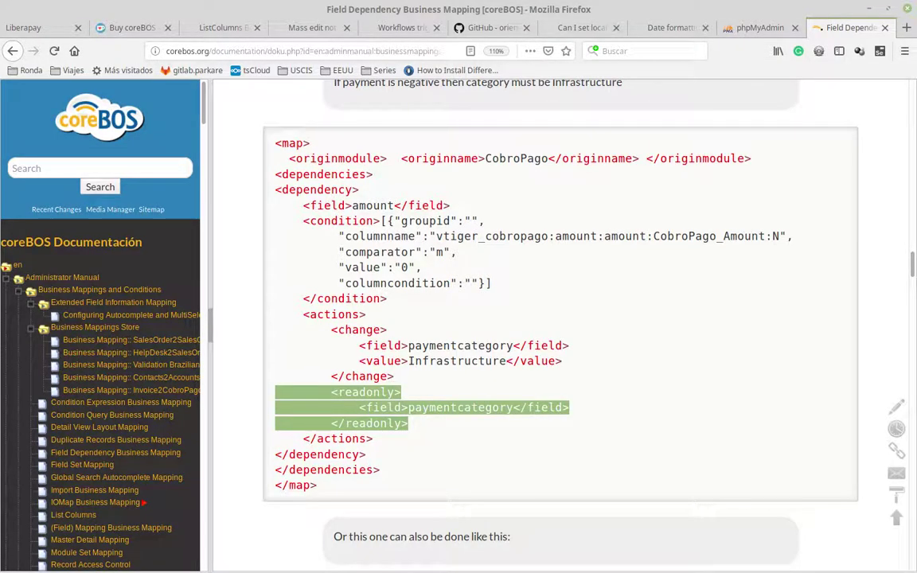
key(alt+Tab)
key(ctrl+v)
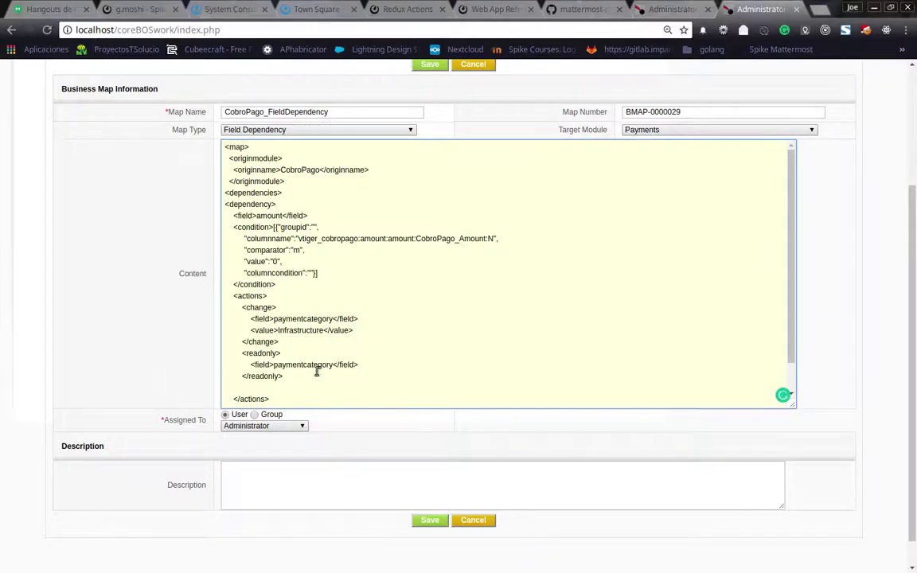
key(BackSpace)
click(430, 525)
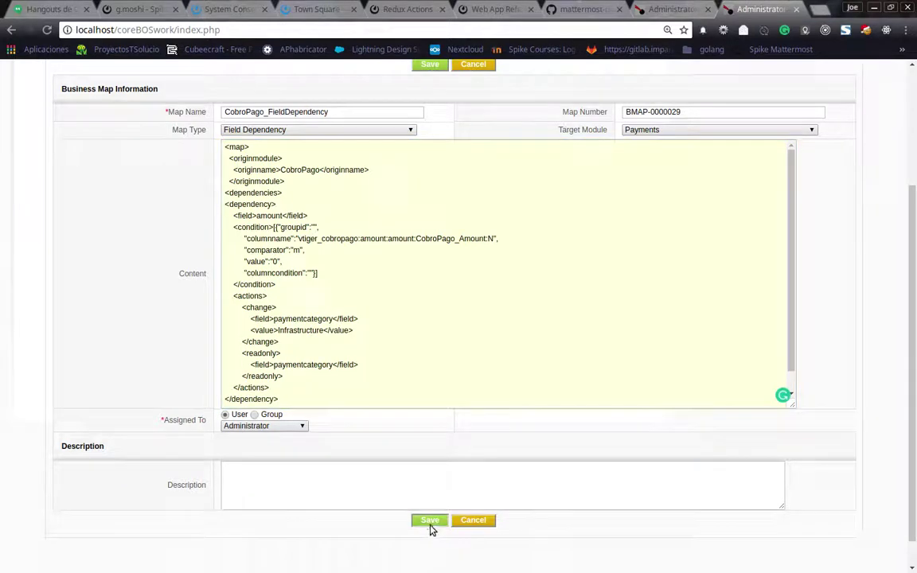
- Start a new payment record and check whether its payment category can be edited
click(657, 12)
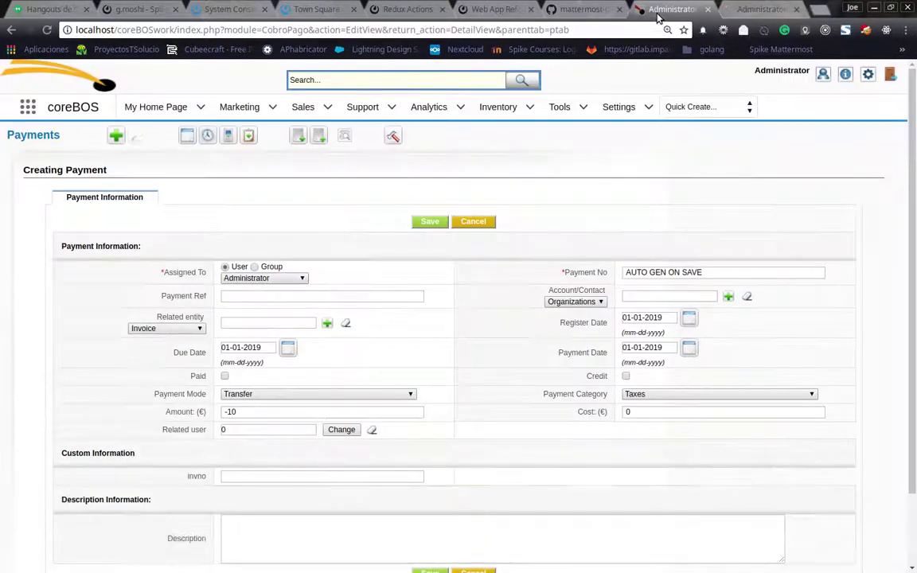
click(117, 137)
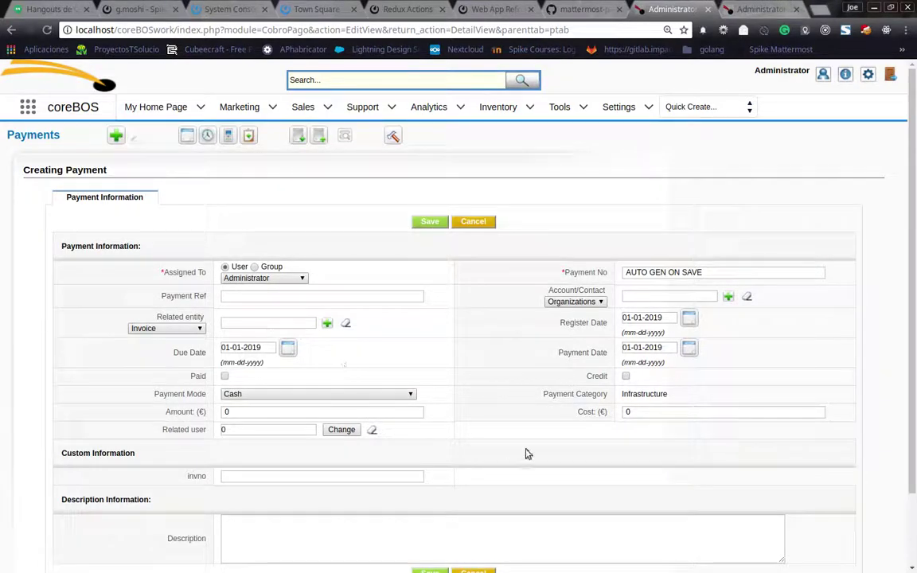
double_click(650, 395)
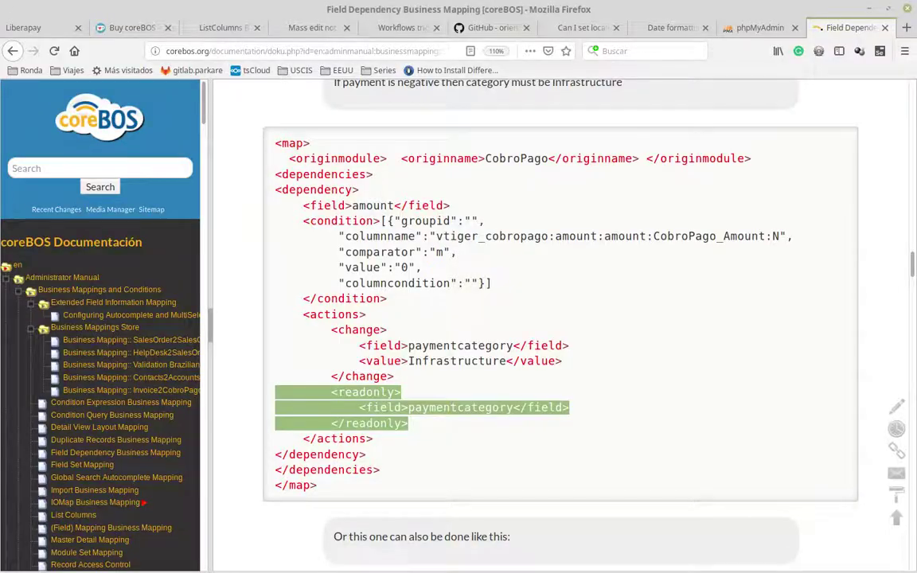
- Look up the meaning of the "m" comparator in the documentation's operator list and return to the readonly example
scroll(434, 356, up, 6)
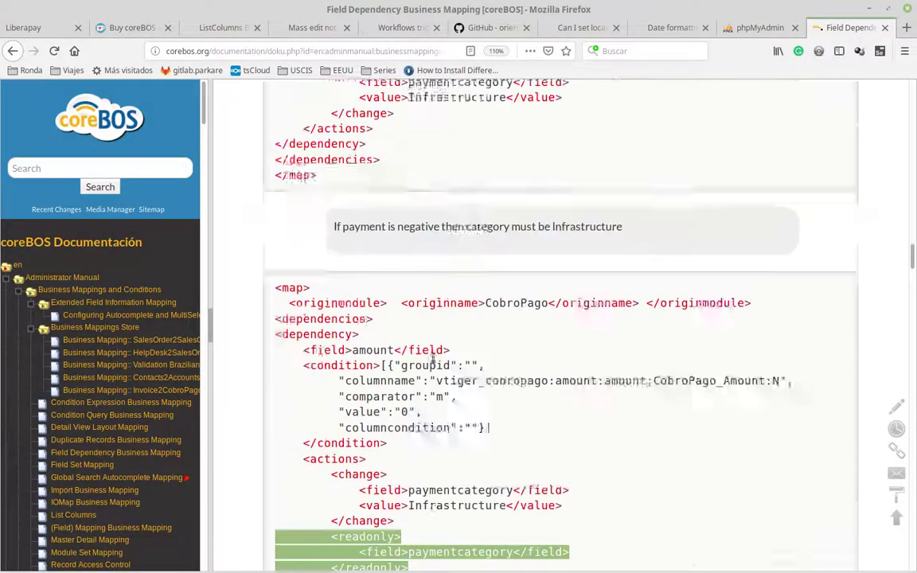
scroll(428, 359, up, 20)
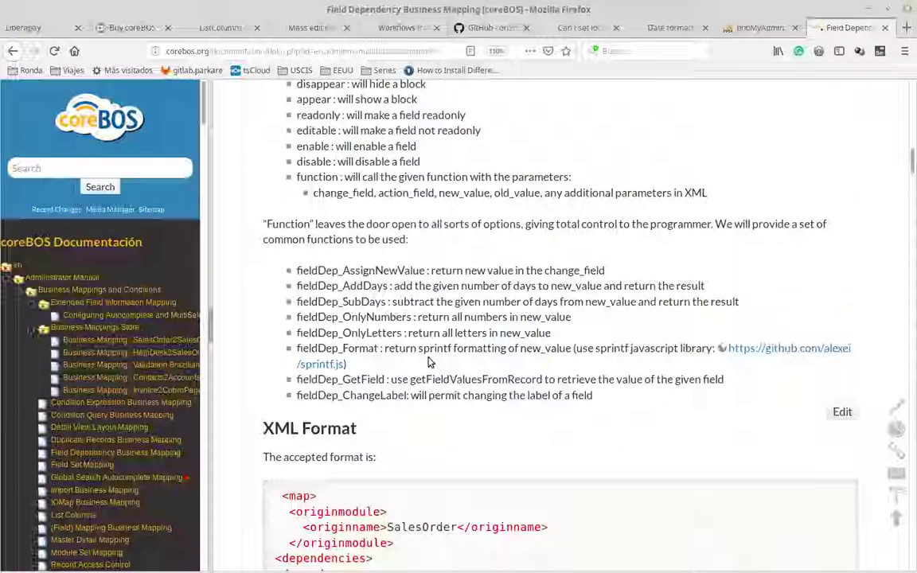
scroll(428, 362, up, 15)
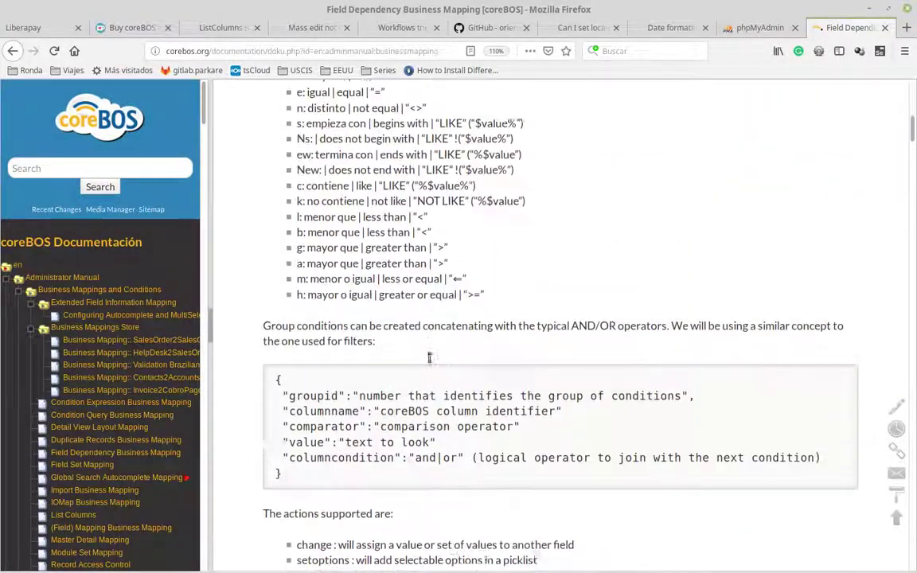
double_click(363, 298)
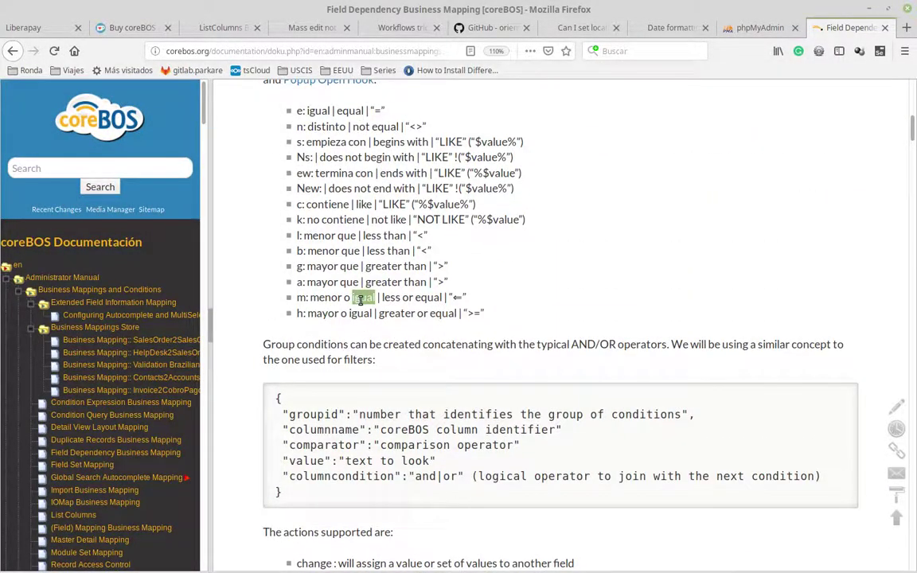
scroll(395, 365, down, 15)
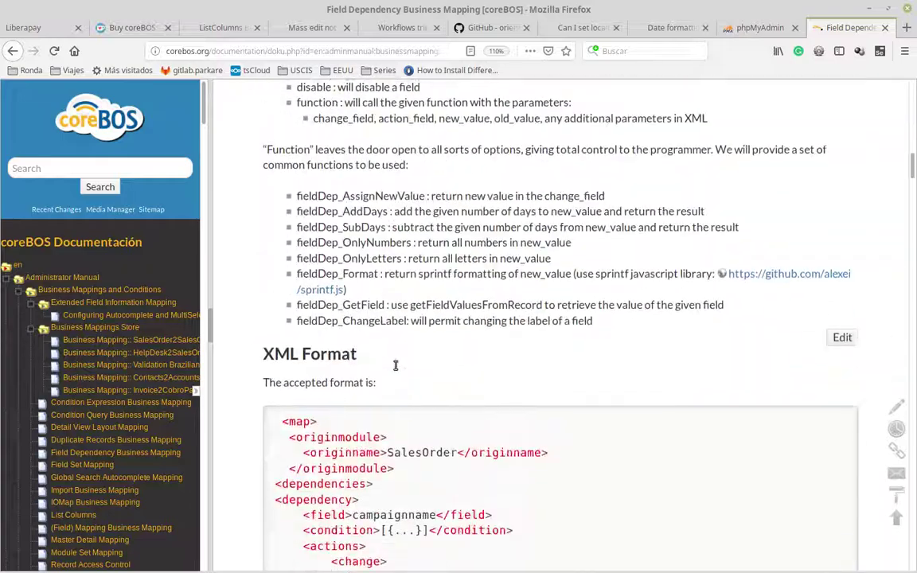
scroll(394, 365, down, 12)
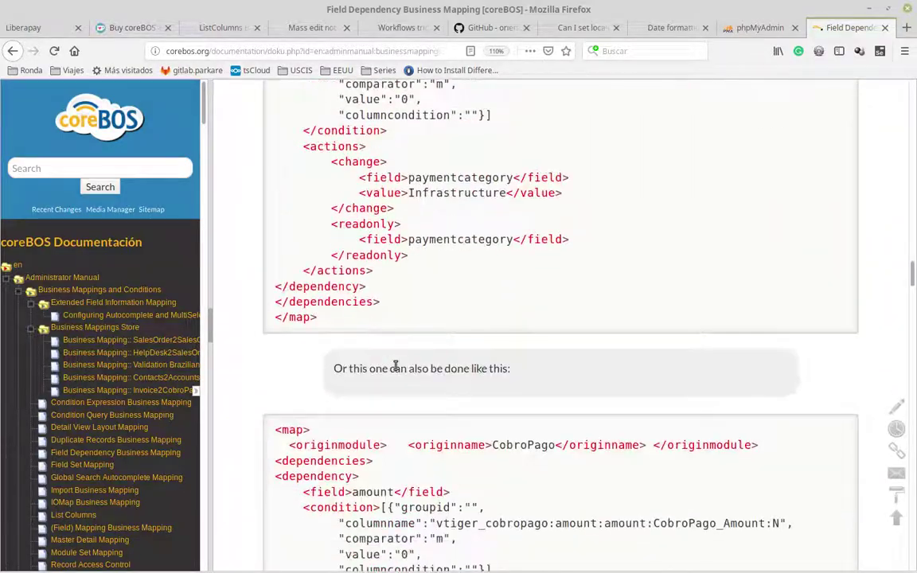
scroll(395, 365, up, 2)
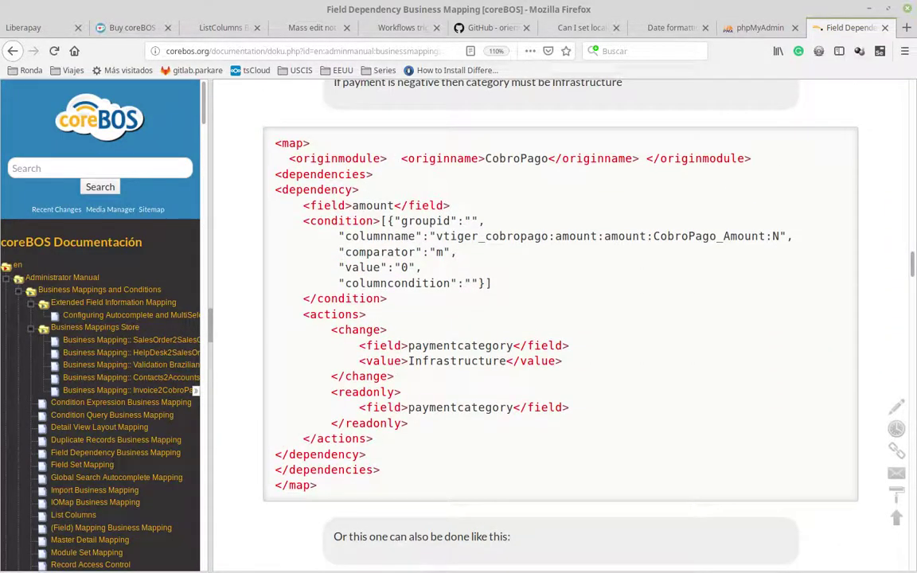
- Return to the new payment in Chrome and set its amount to 10 to retrigger the field dependency
key(alt+Tab)
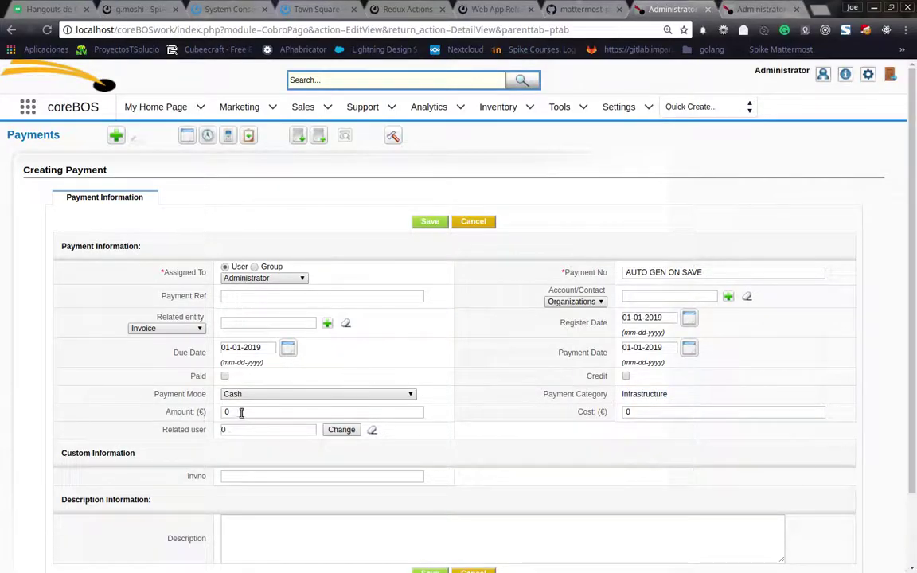
click(239, 412)
click(661, 395)
click(237, 412)
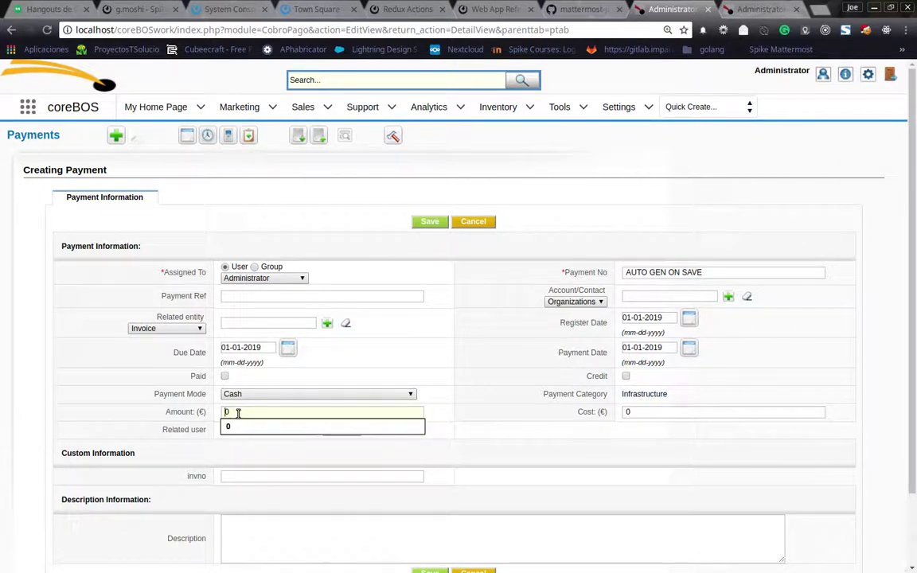
text(1)
key(Tab)
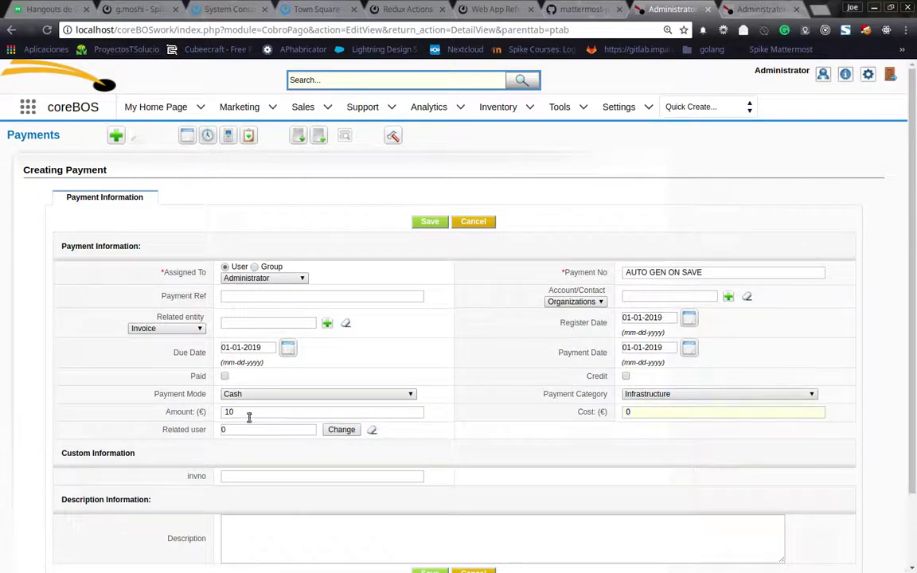
- Set the new payment's category to Travel and its amount to -10 to test the category's read-only rule
click(671, 395)
click(699, 426)
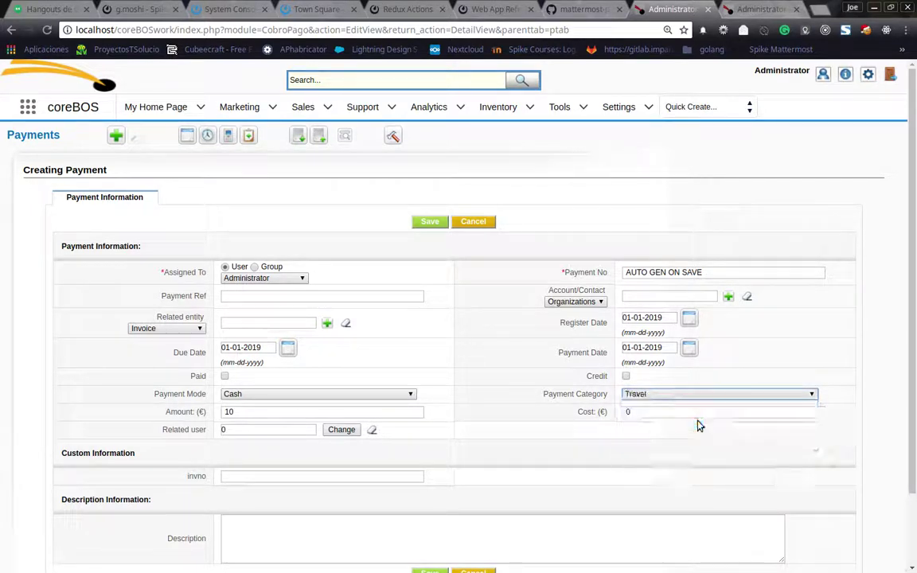
click(293, 415)
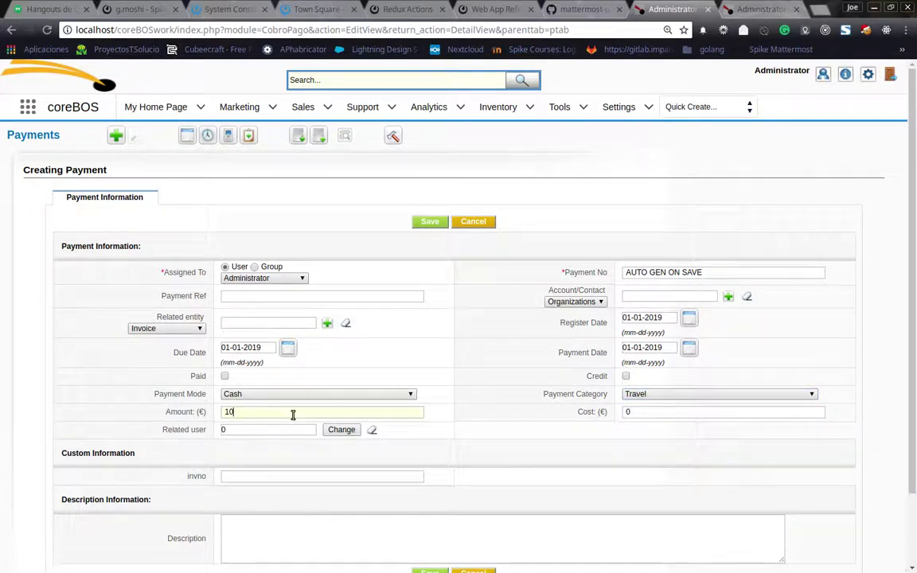
key(Home)
text(-)
key(Tab)
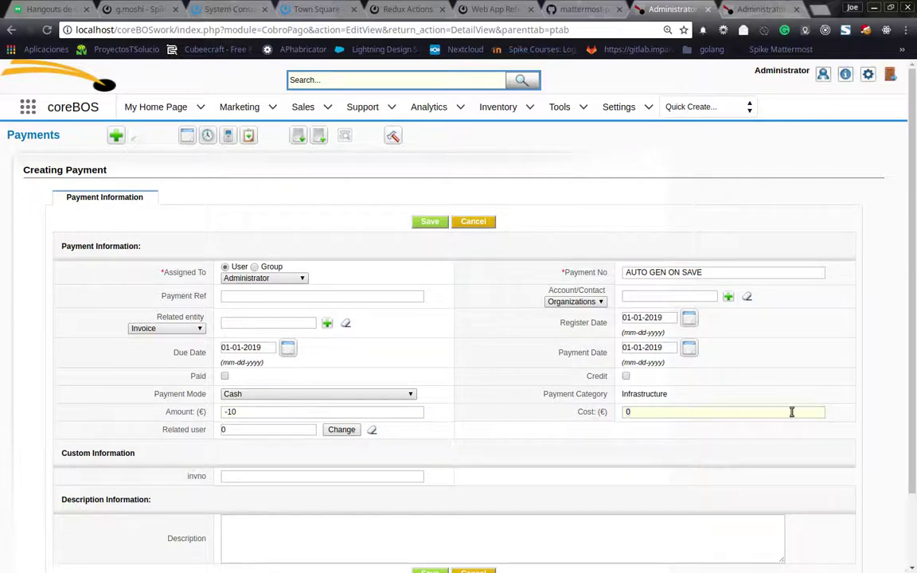
double_click(637, 394)
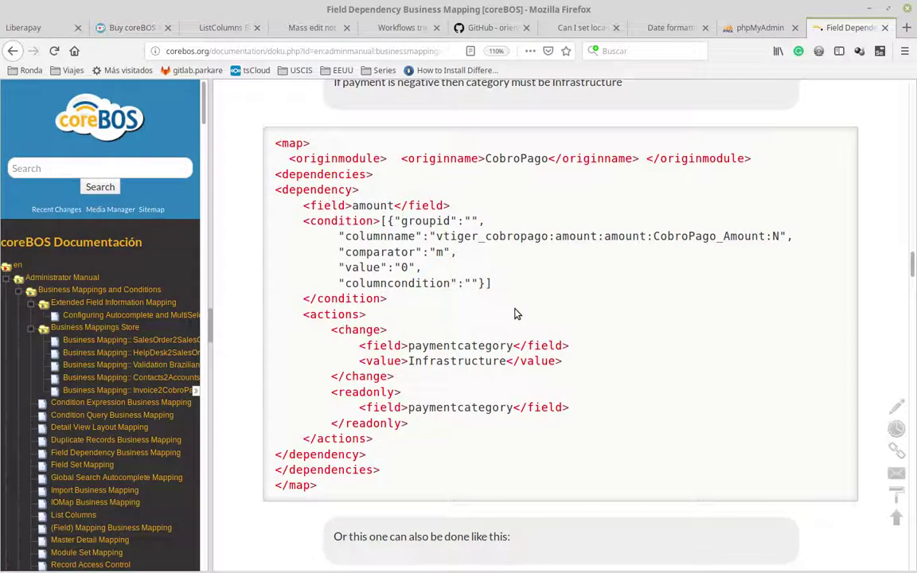
- Switch to the Firefox documentation and examine the setoptions and deloptions example for the paymentcategory field
scroll(515, 313, down, 3)
scroll(515, 313, down, 4)
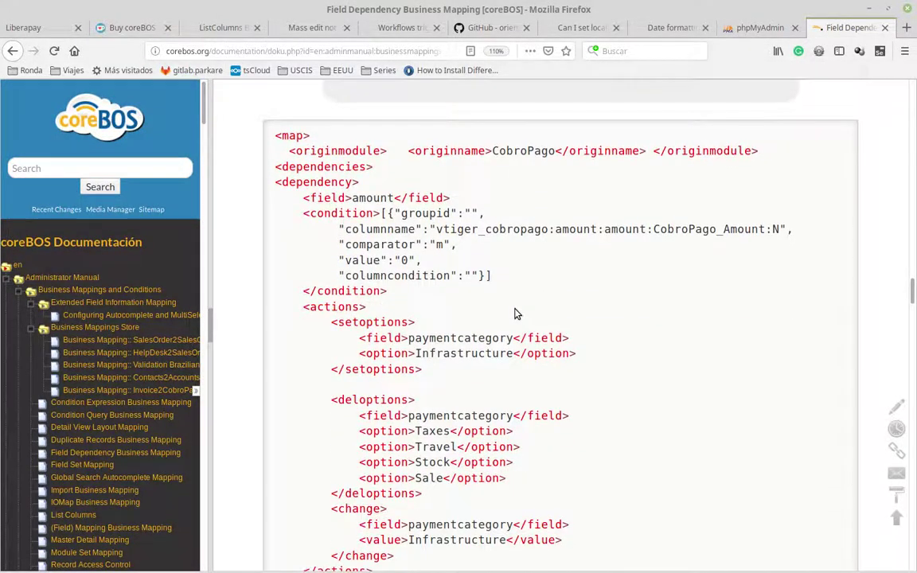
scroll(515, 312, down, 1)
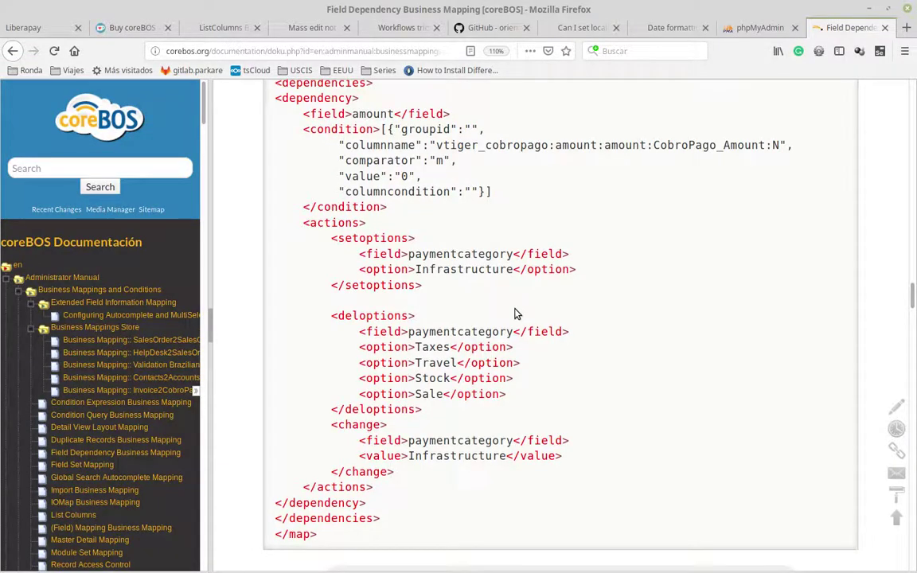
scroll(515, 313, up, 1)
scroll(515, 313, down, 2)
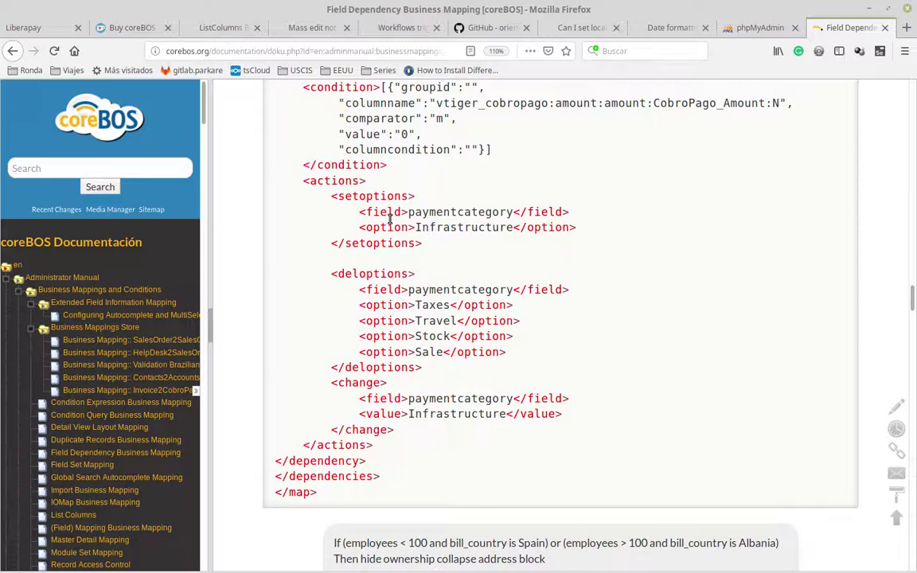
double_click(450, 229)
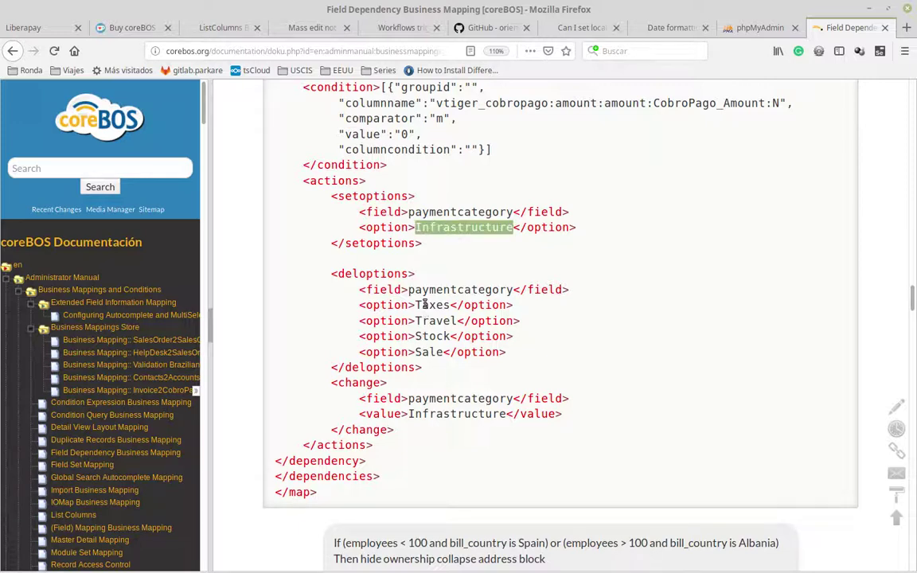
drag(424, 305, 429, 358)
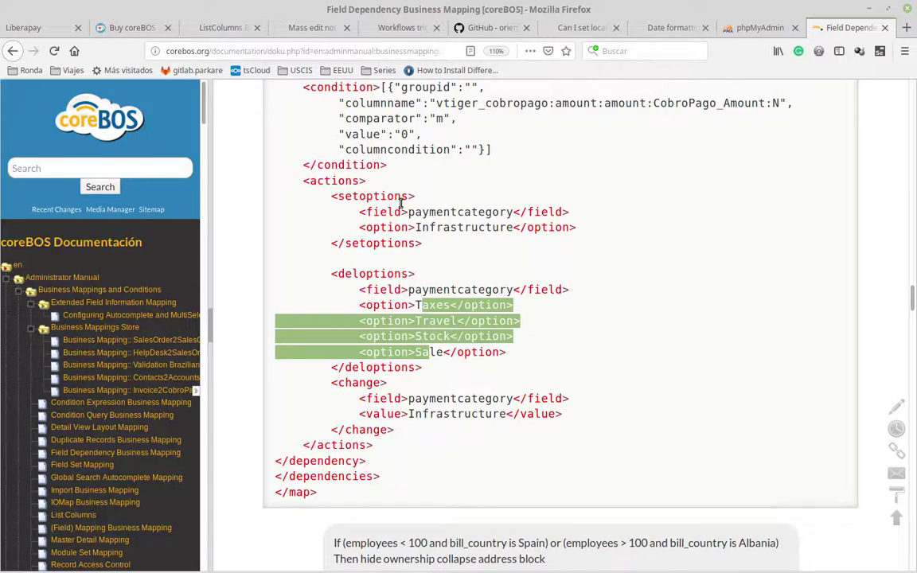
- Copy the setoptions, deloptions and change blocks from the documentation example's actions
click(282, 198)
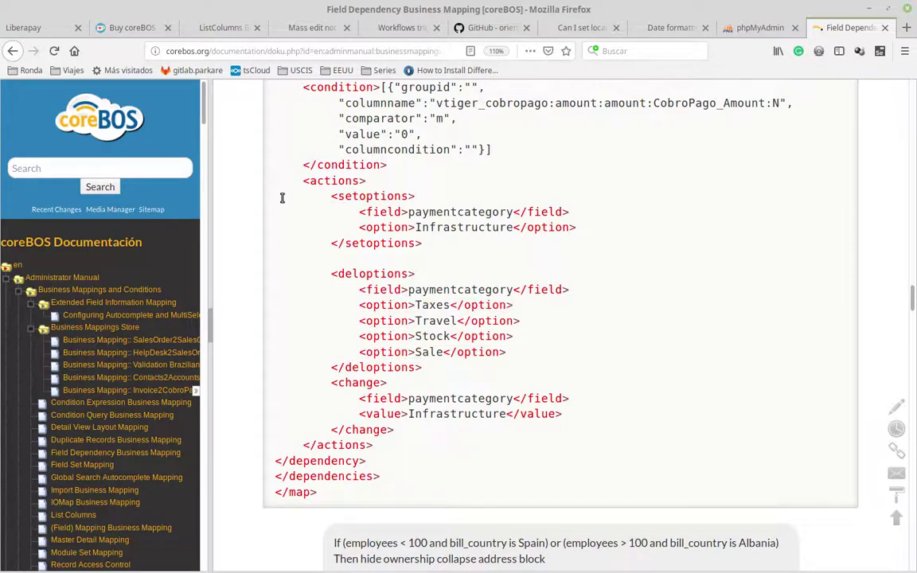
drag(279, 196, 262, 359)
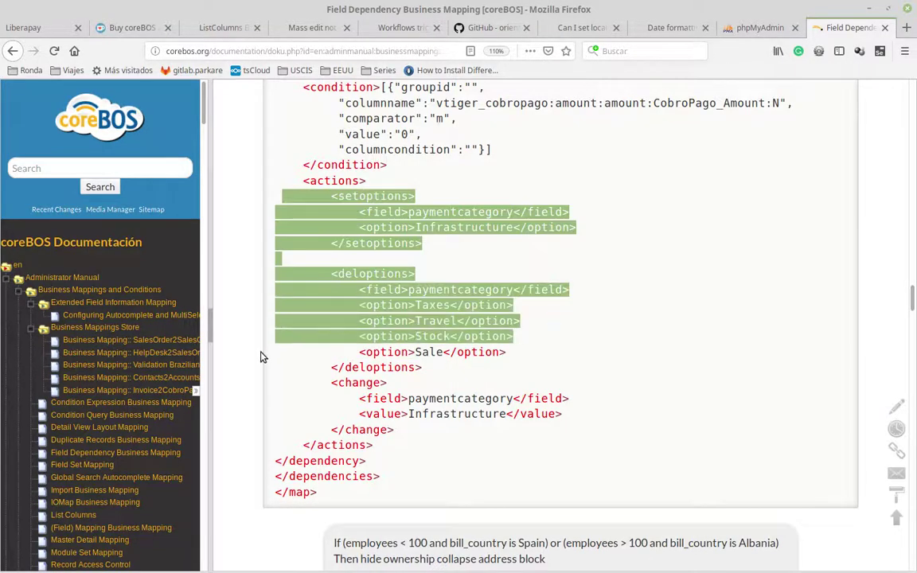
drag(276, 199, 274, 433)
key(ctrl+c)
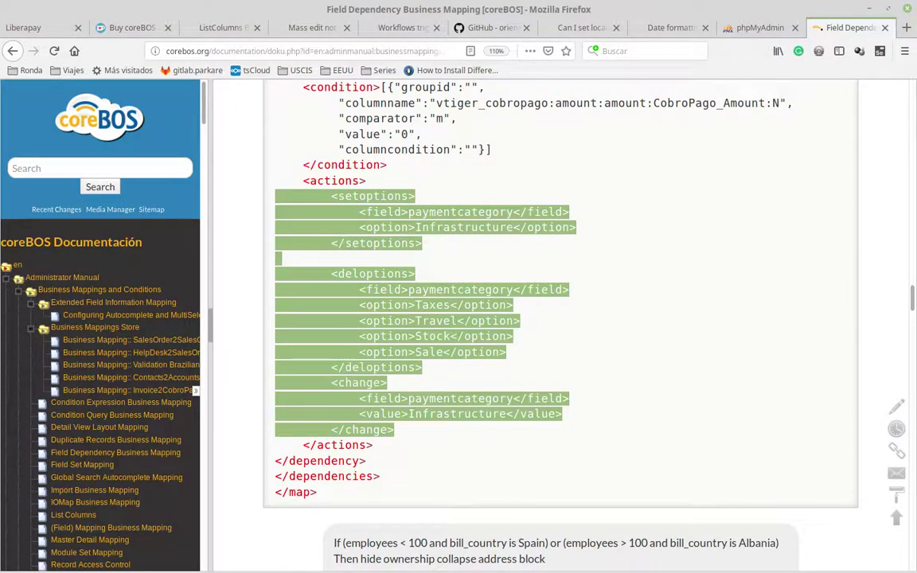
- Switch to Chrome, open the CobroPago_FieldDependency business map for editing and enlarge its content box
key(alt+Tab)
click(720, 17)
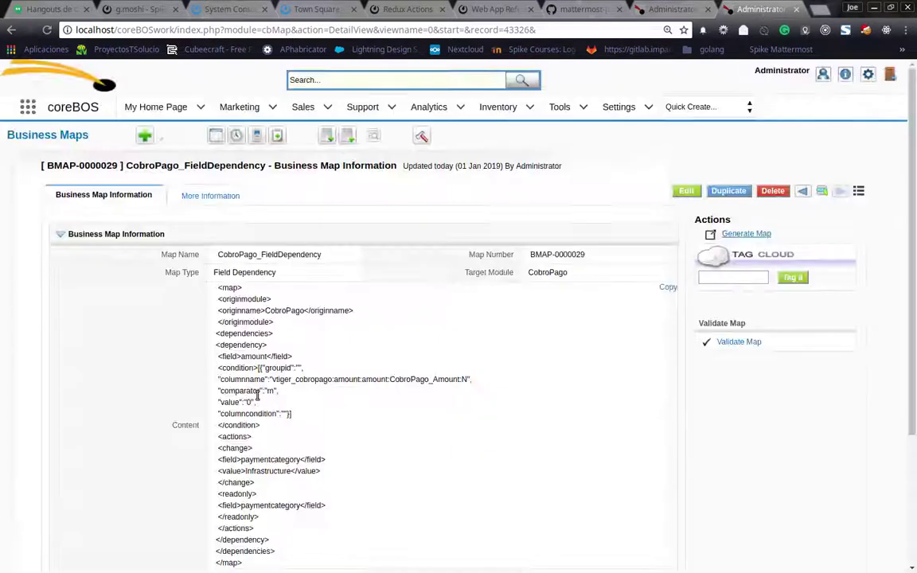
click(696, 191)
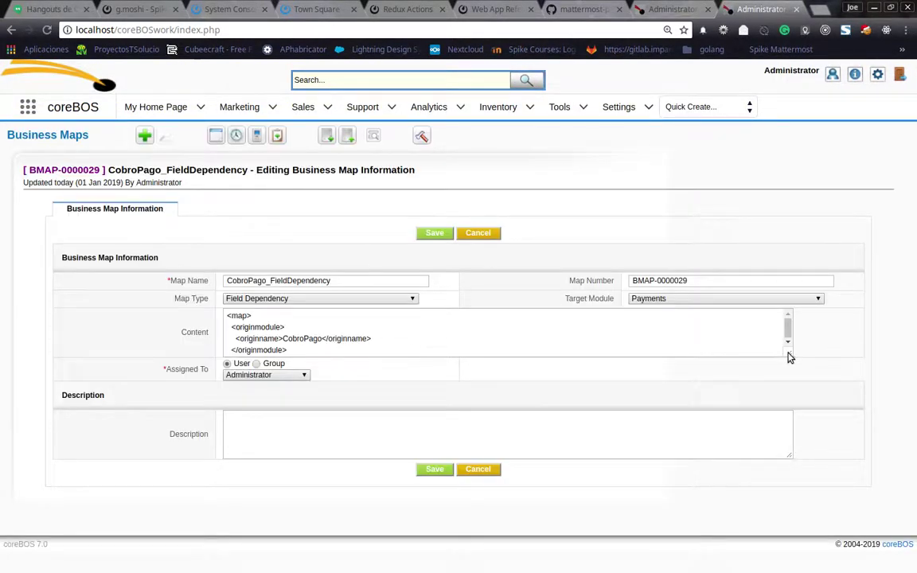
drag(788, 352, 788, 569)
scroll(488, 276, down, 3)
- Replace the change and readonly blocks in the map's actions with the copied setoptions, deloptions and change blocks, and save the map
click(297, 266)
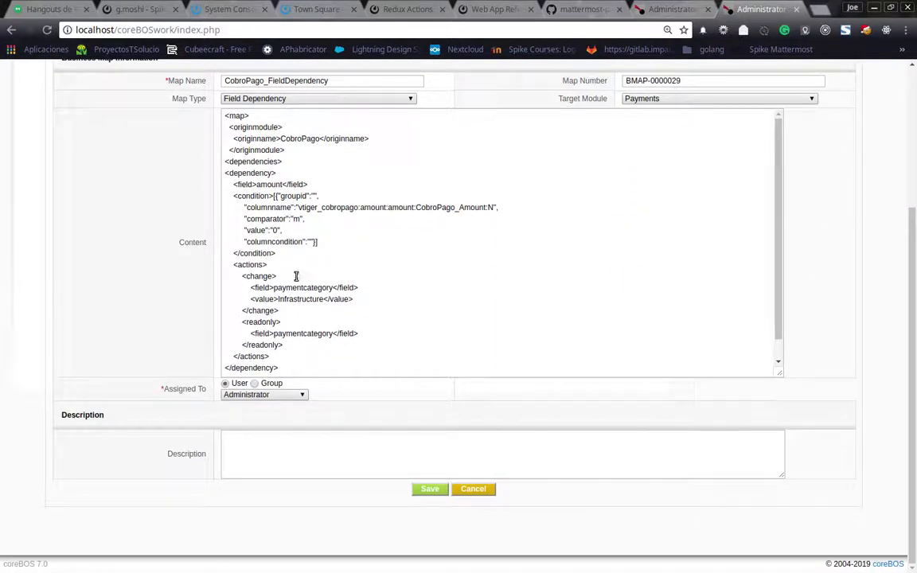
scroll(301, 255, down, 1)
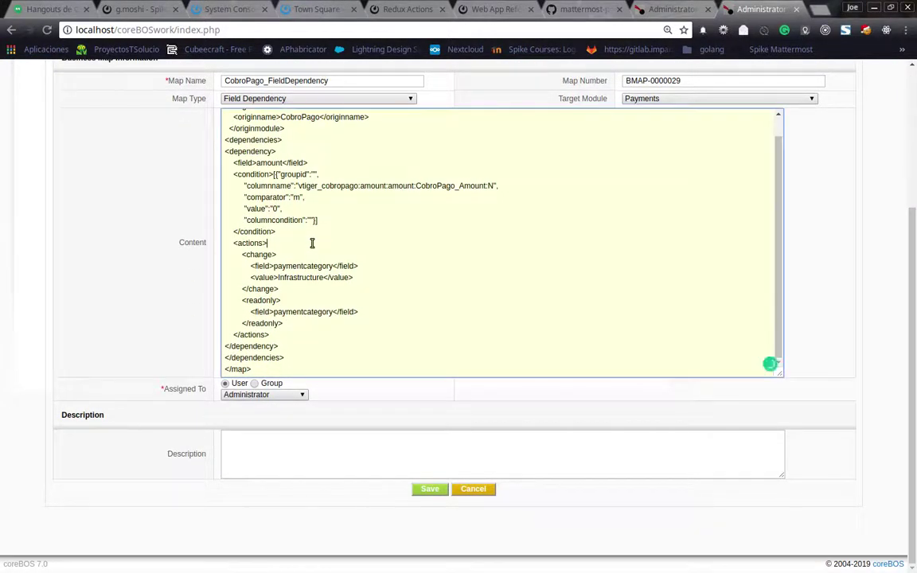
key(shift+Down)
key(shift+Down)
key(shift+Down)
key(shift+Down)
key(shift+Down)
key(shift+Down)
key(shift+Down)
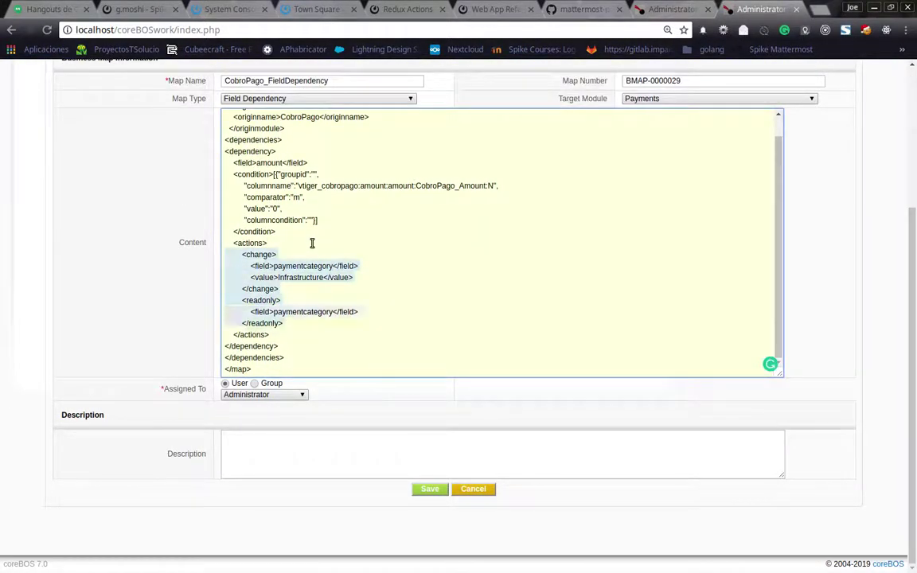
key(Delete)
key(ctrl+v)
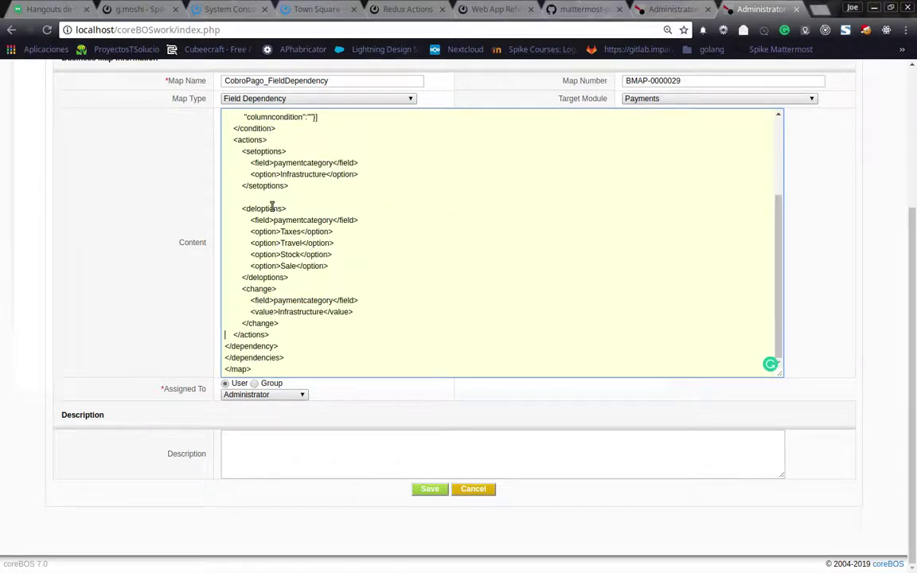
click(432, 491)
- Reload the new payment form and check the available payment categories before and after setting the amount to 10
click(673, 9)
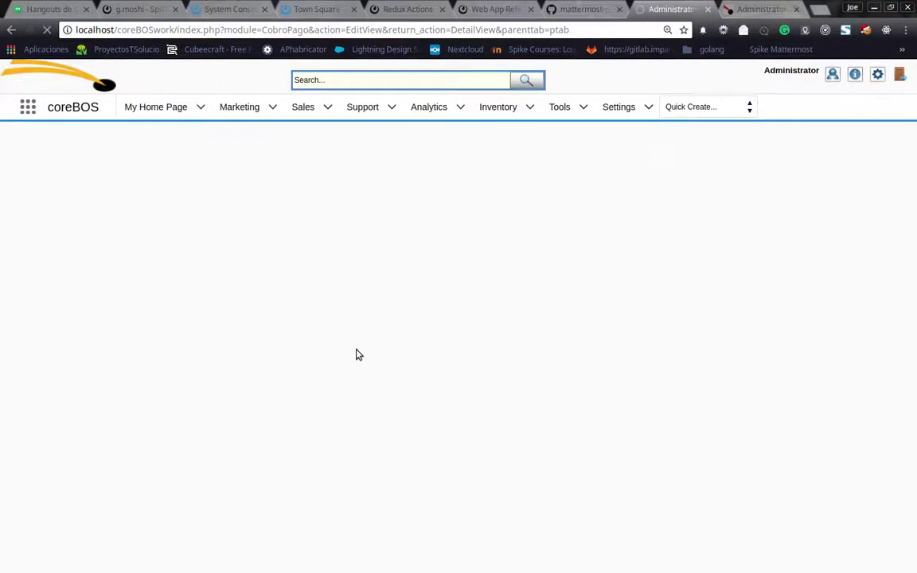
click(712, 394)
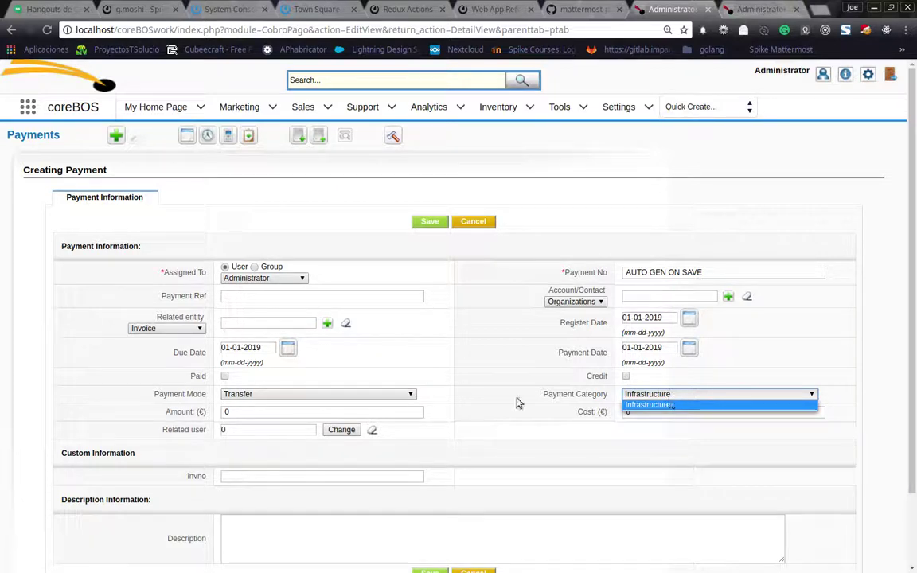
click(296, 411)
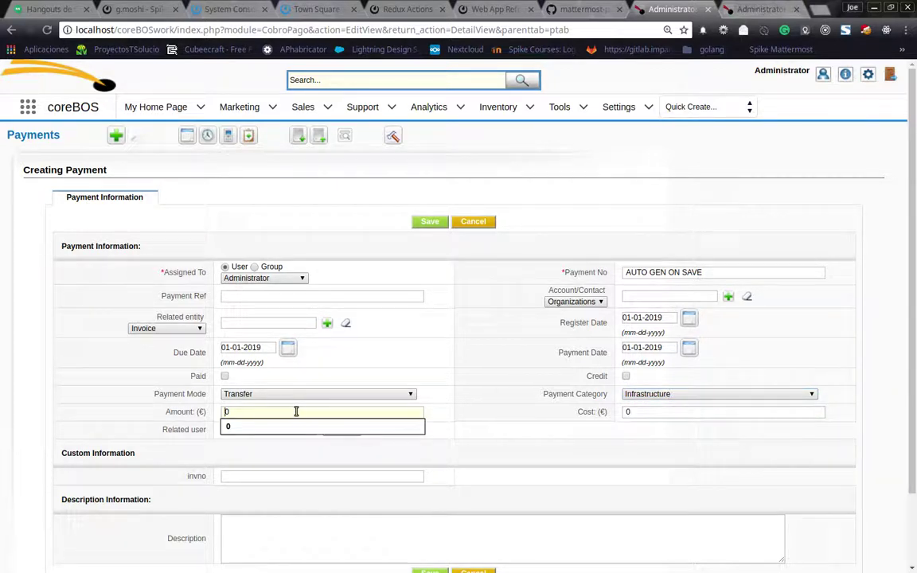
text(1)
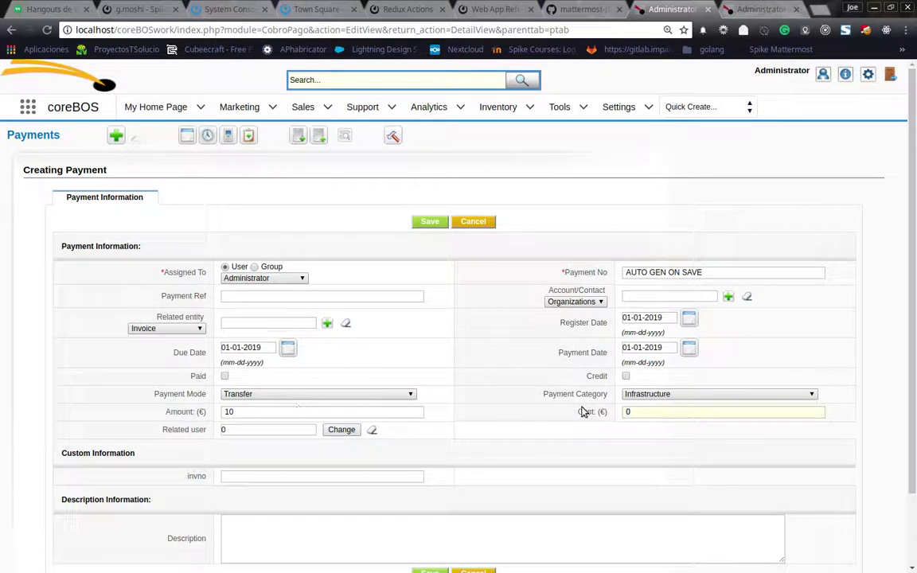
click(670, 395)
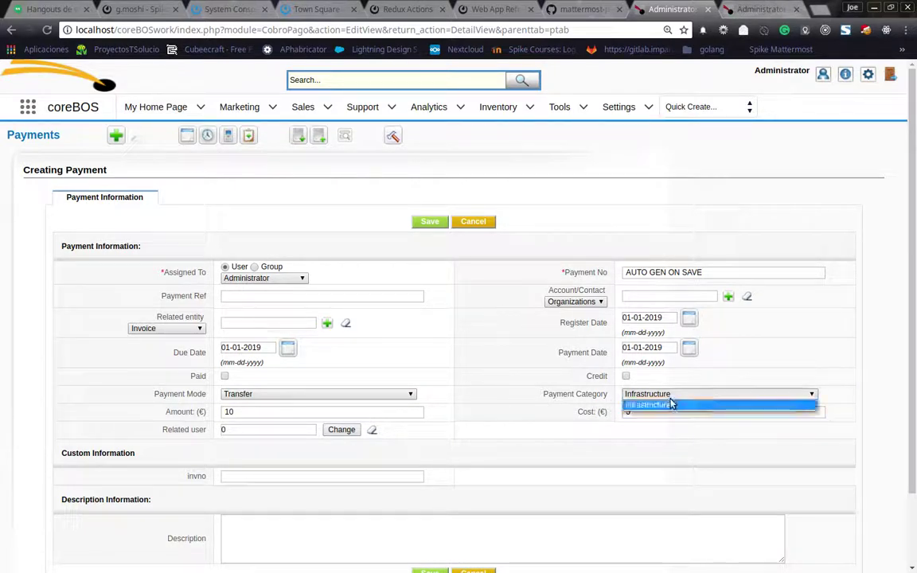
click(531, 390)
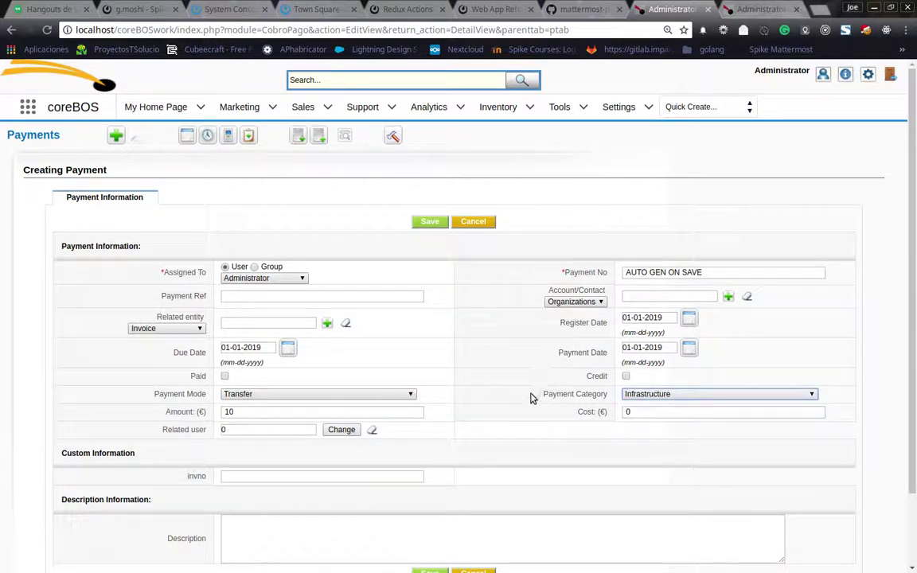
- Open the first payment in the Payments list for editing and check which payment categories it offers
click(26, 141)
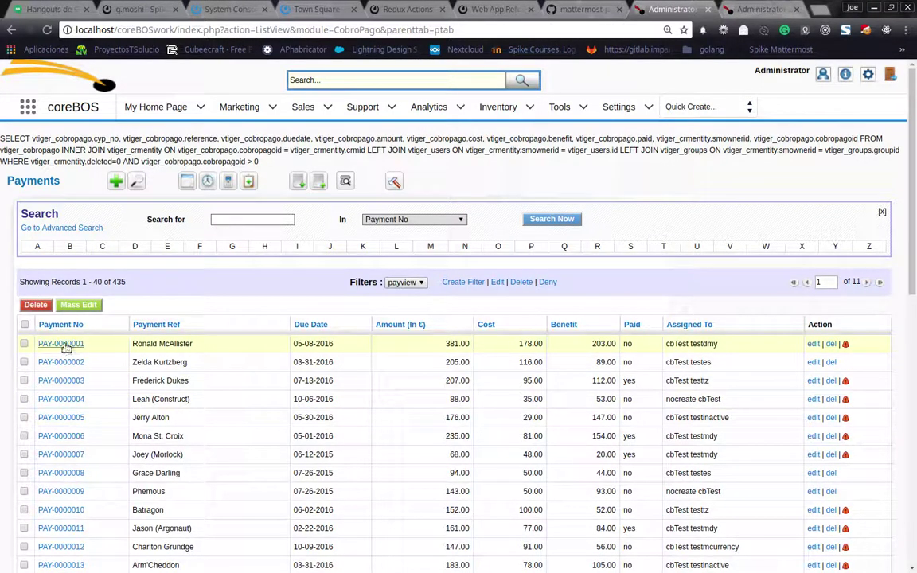
click(65, 346)
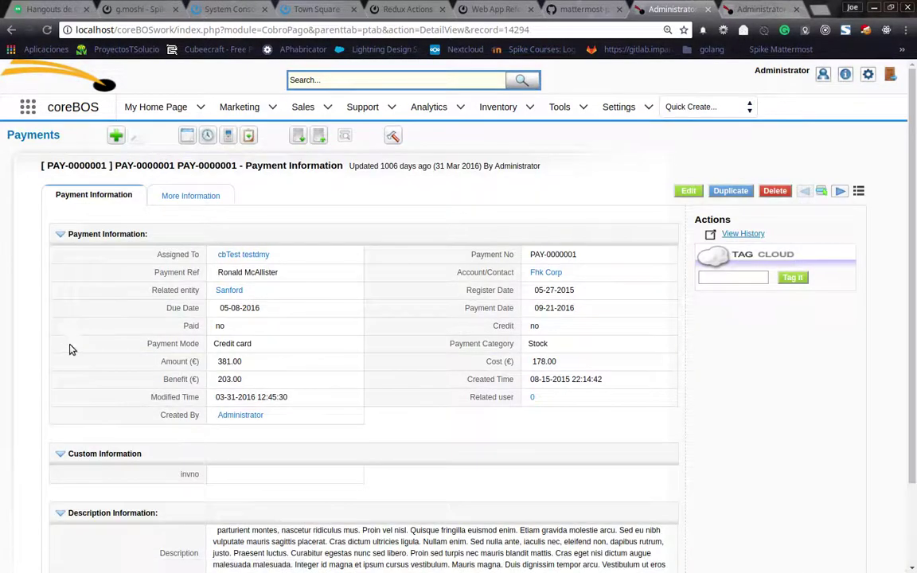
click(688, 192)
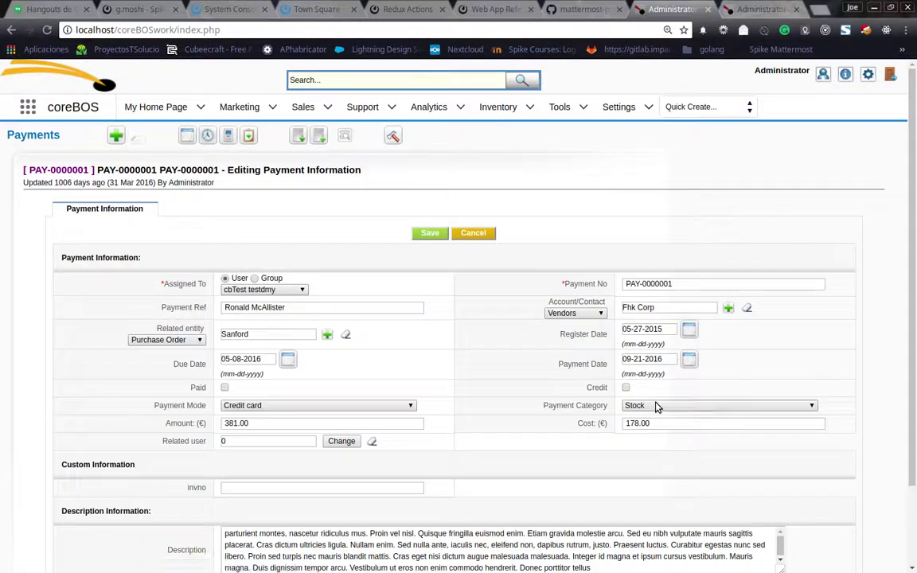
click(657, 407)
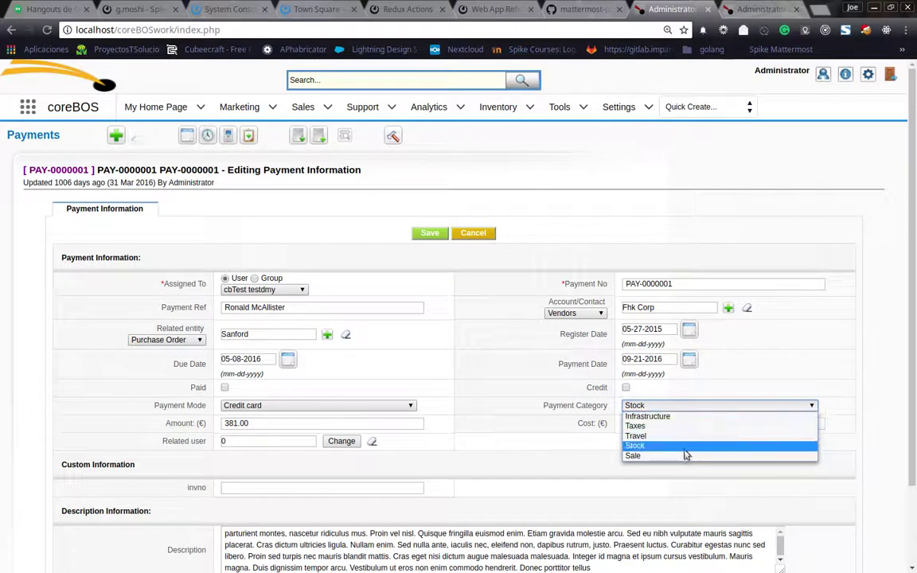
click(478, 453)
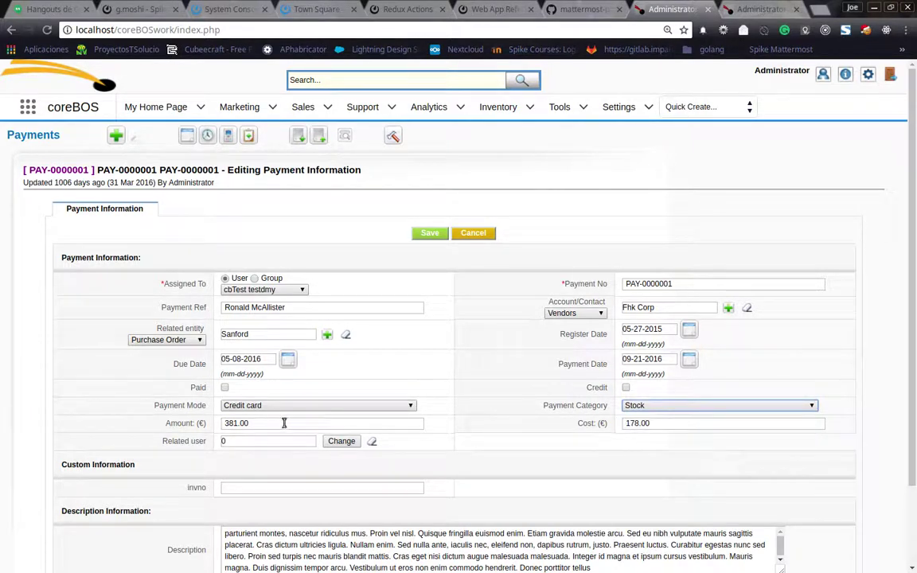
- Set the existing payment's amount to 0 and check which payment categories are offered
click(239, 424)
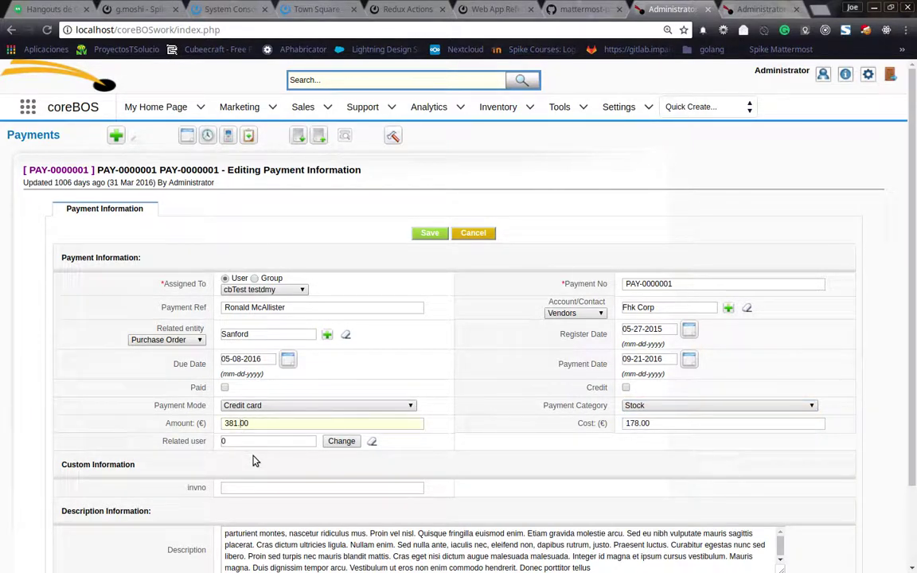
key(BackSpace)
key(BackSpace)
key(BackSpace)
key(BackSpace)
key(shift+Tab)
key(i)
key(Tab)
key(Tab)
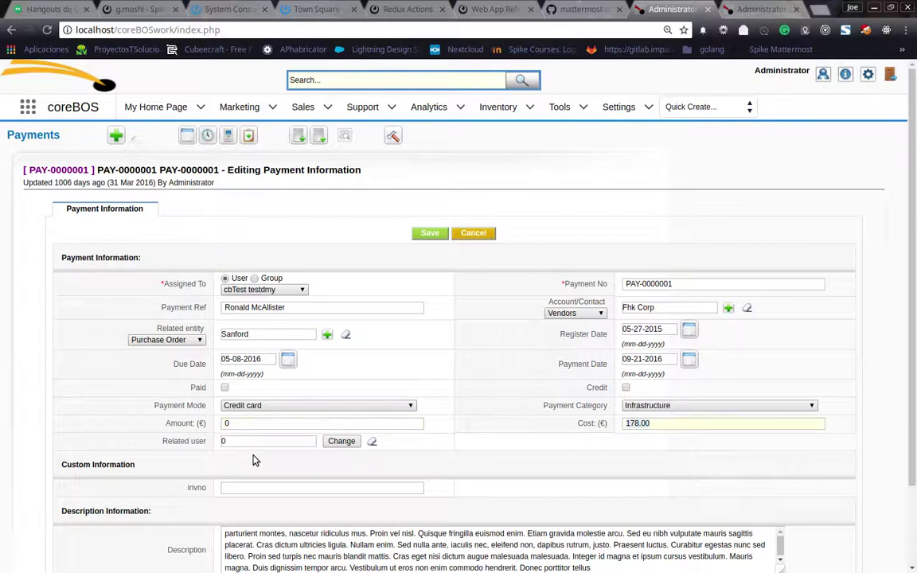
click(659, 406)
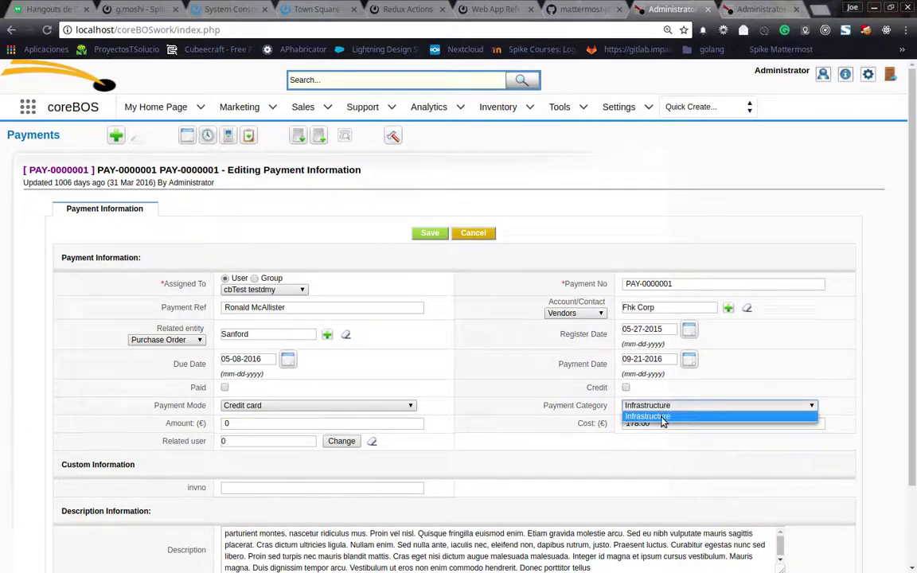
- Set the existing payment's amount to 10 and recheck the payment category options
click(275, 423)
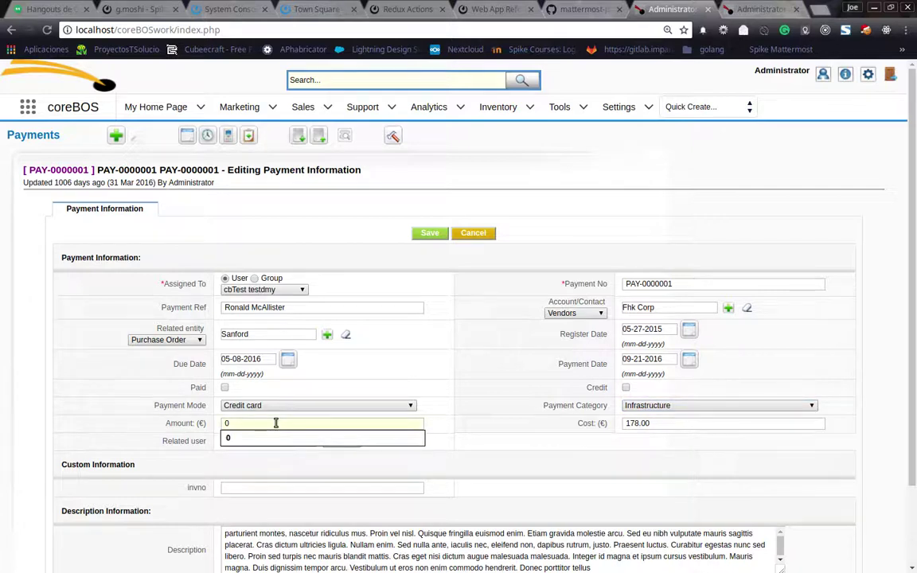
text(10)
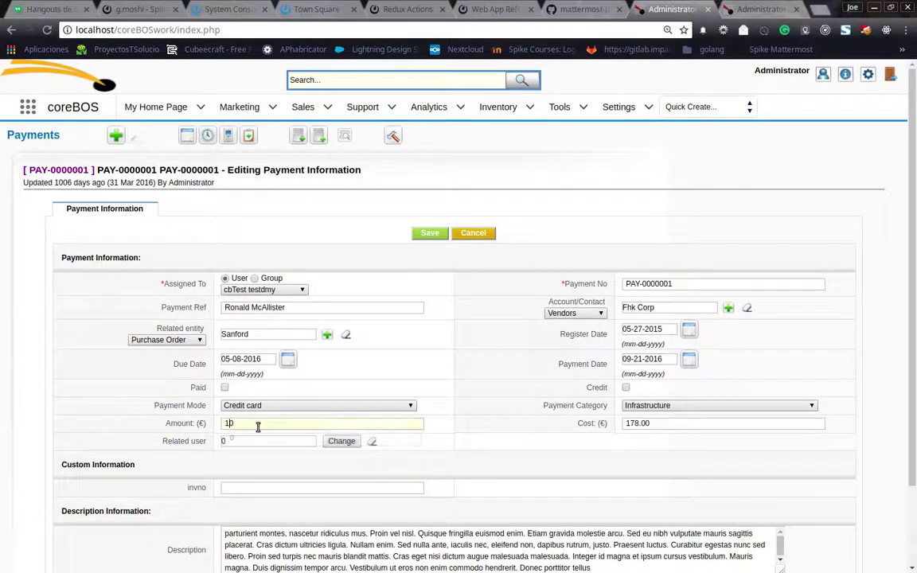
key(Tab)
click(660, 409)
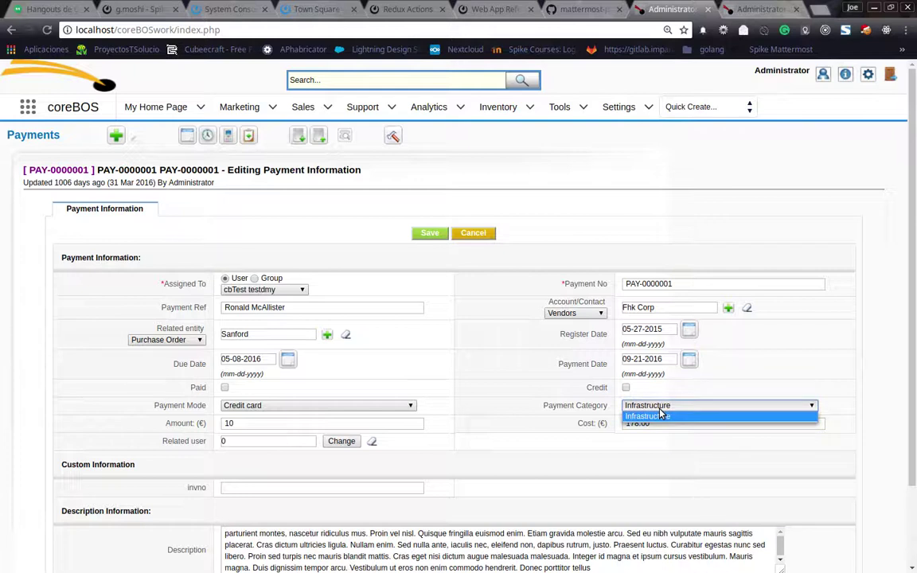
- Open the CobroPago_FieldDependency business map for editing and enlarge its Content field to show more of the XML
click(659, 415)
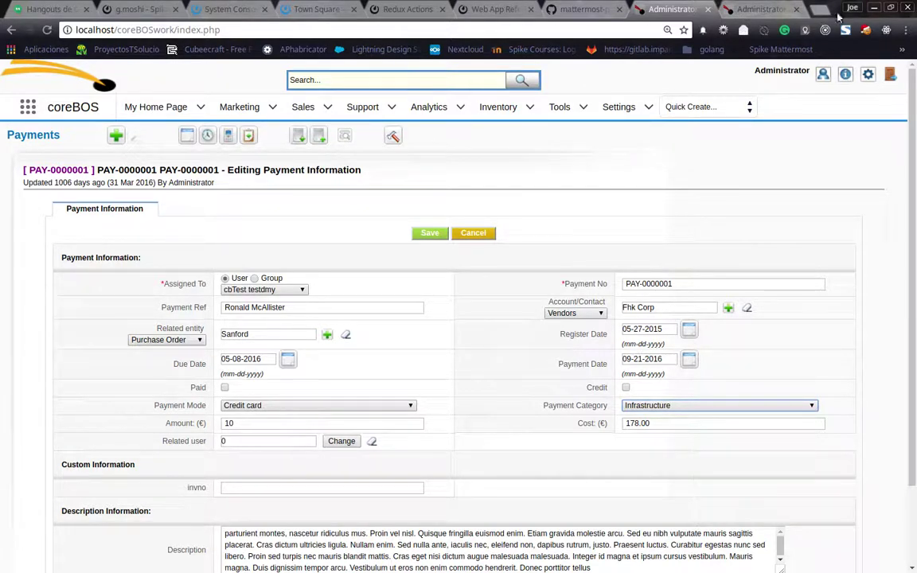
click(753, 13)
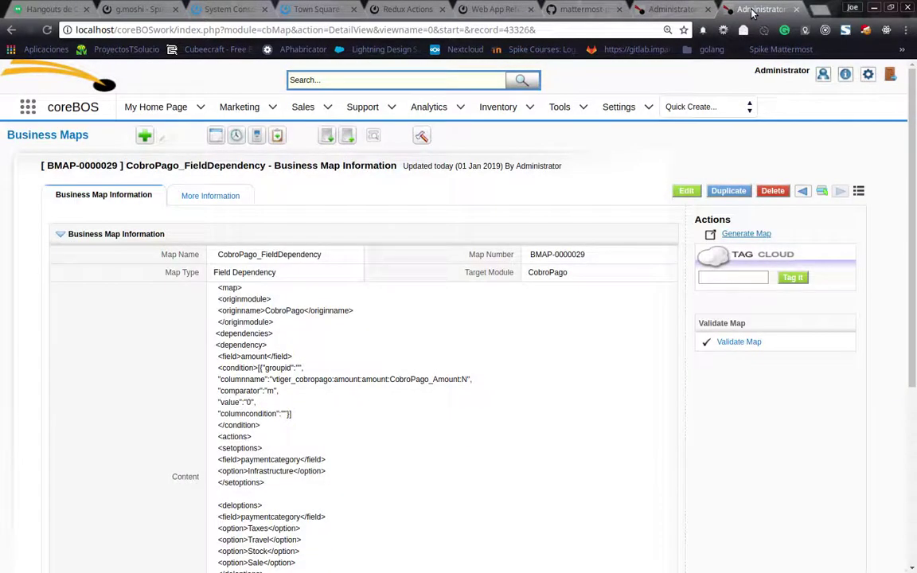
scroll(505, 352, down, 1)
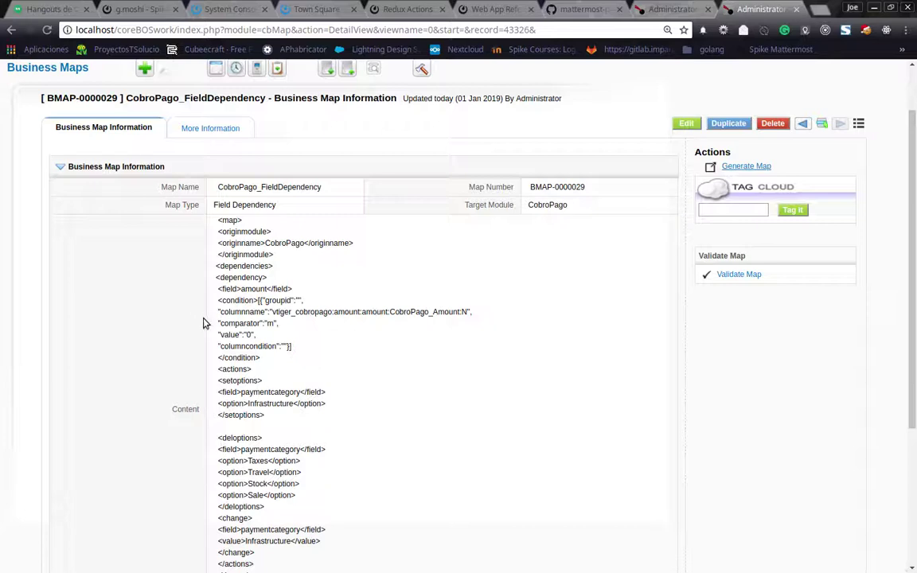
click(688, 129)
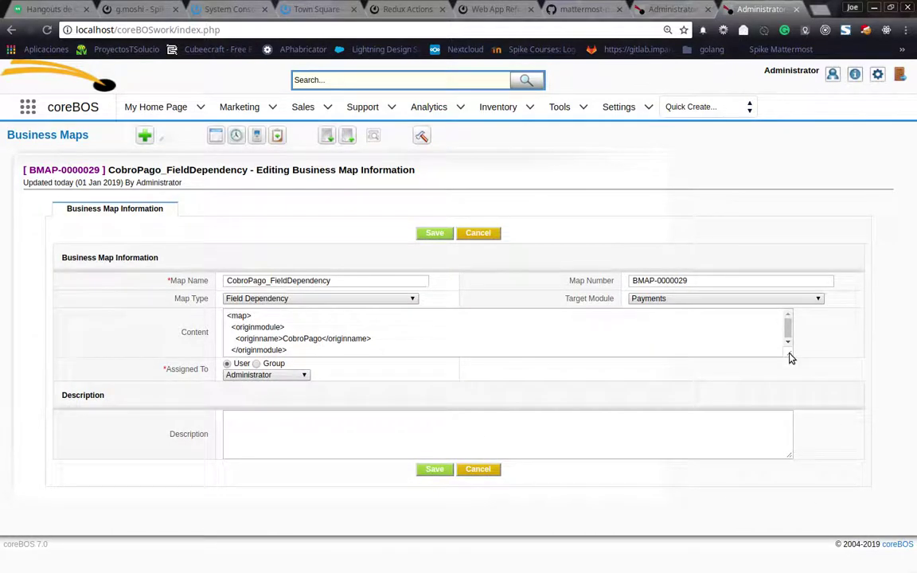
drag(789, 354, 784, 569)
scroll(604, 147, down, 3)
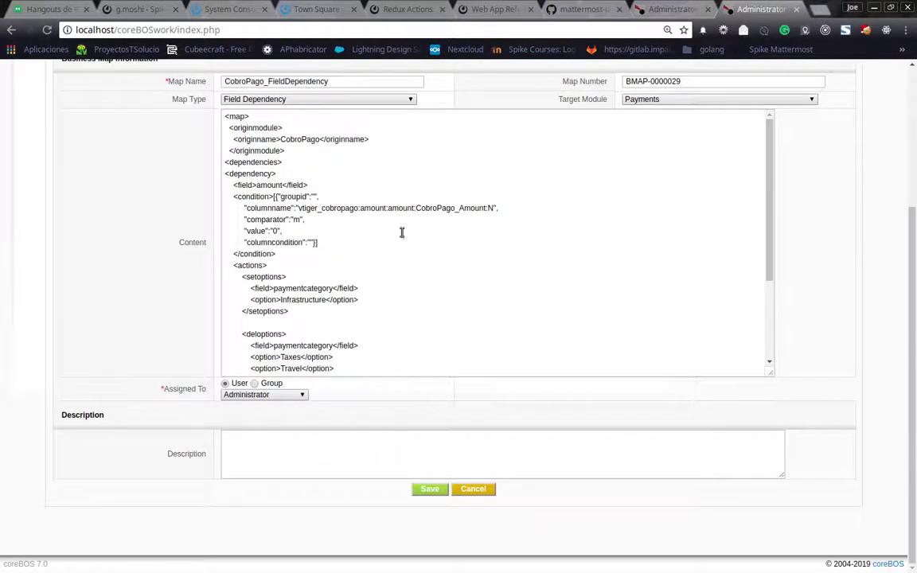
scroll(402, 233, down, 1)
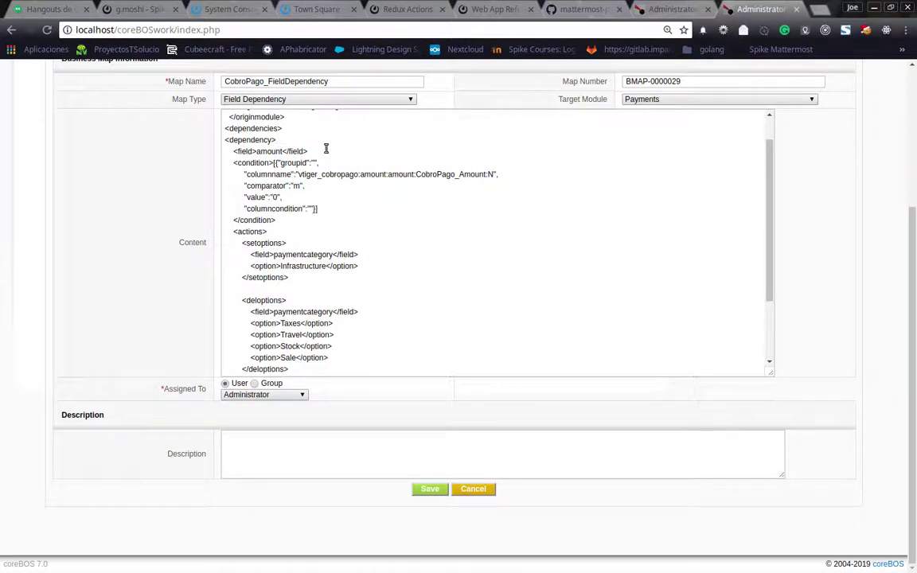
- Duplicate the entire amount dependency block directly below the original, inside the map's dependencies element
click(350, 133)
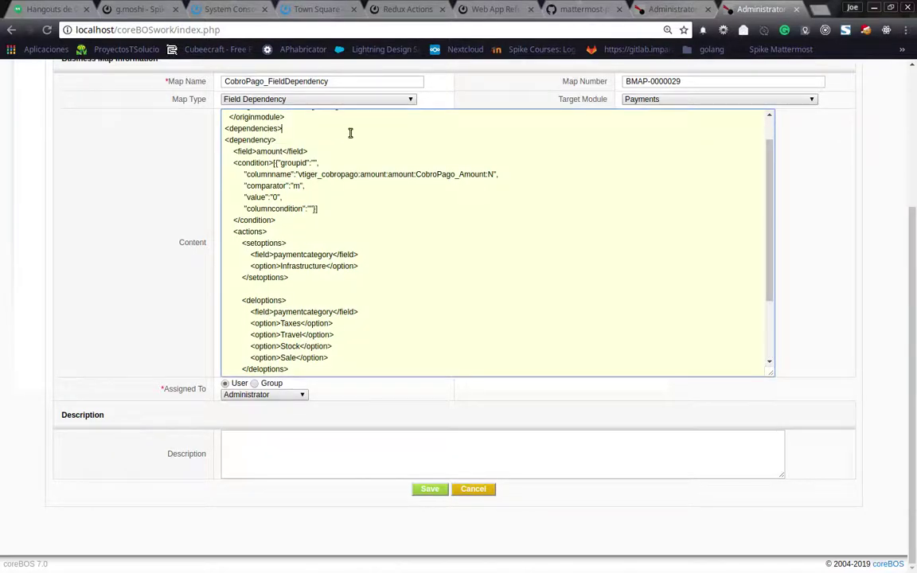
key(shift+Down)
key(shift+Down)
key(shift+Down)
key(shift+Down)
key(shift+Down)
key(shift+Down)
key(shift+Down)
key(shift+Down)
key(shift+Down)
key(shift+Down)
key(shift+Down)
key(shift+Down)
key(shift+Down)
key(shift+Down)
key(shift+Down)
key(shift+Down)
key(shift+Down)
key(shift+Down)
key(shift+Down)
key(shift+Down)
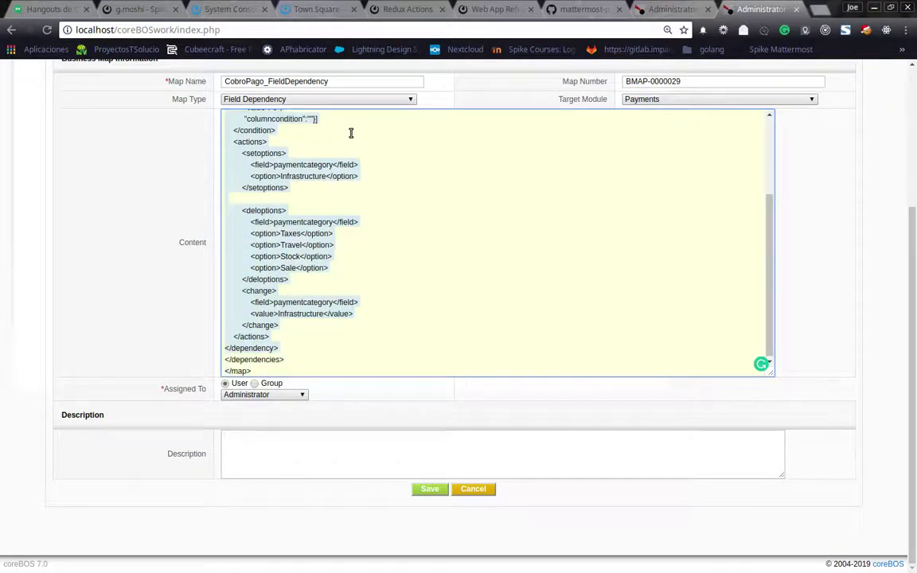
key(Up)
key(Up)
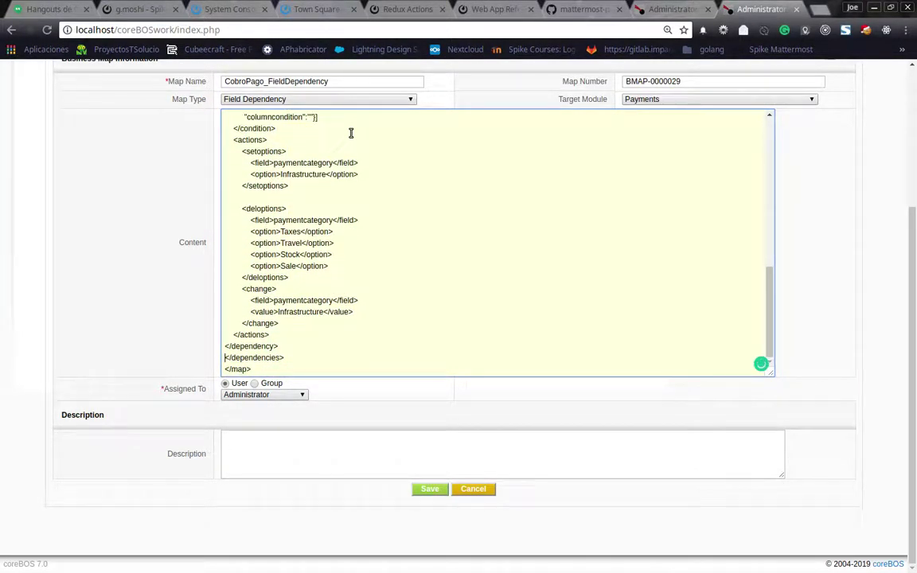
scroll(420, 213, up, 3)
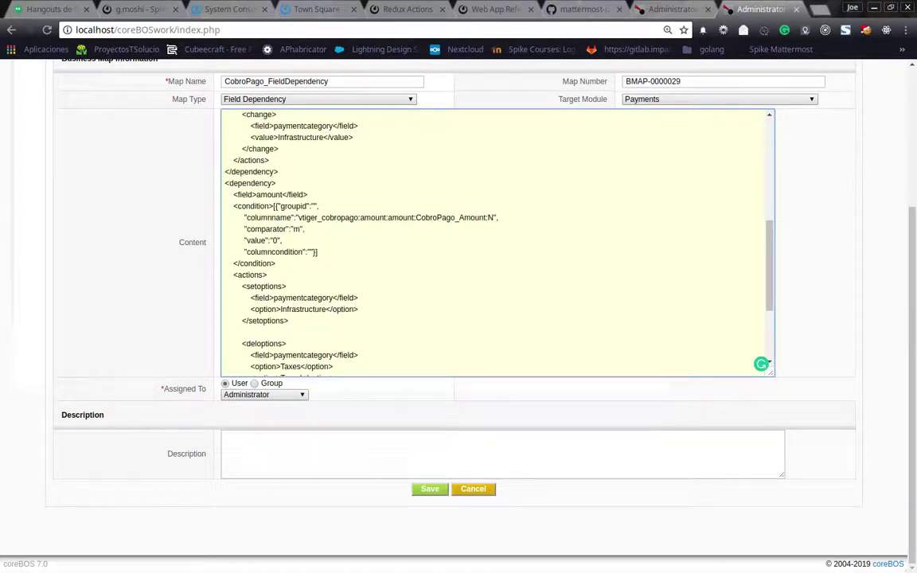
- Look up the greater-than comparison operator in the Field Dependency documentation in Firefox, then return to the map being edited in Chrome
key(alt+Tab)
scroll(634, 229, up, 5)
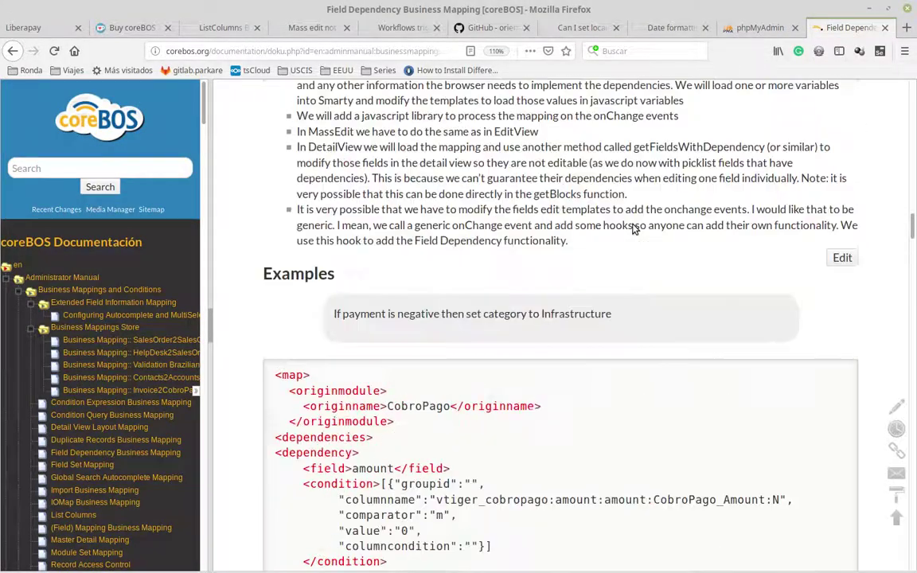
scroll(635, 230, up, 15)
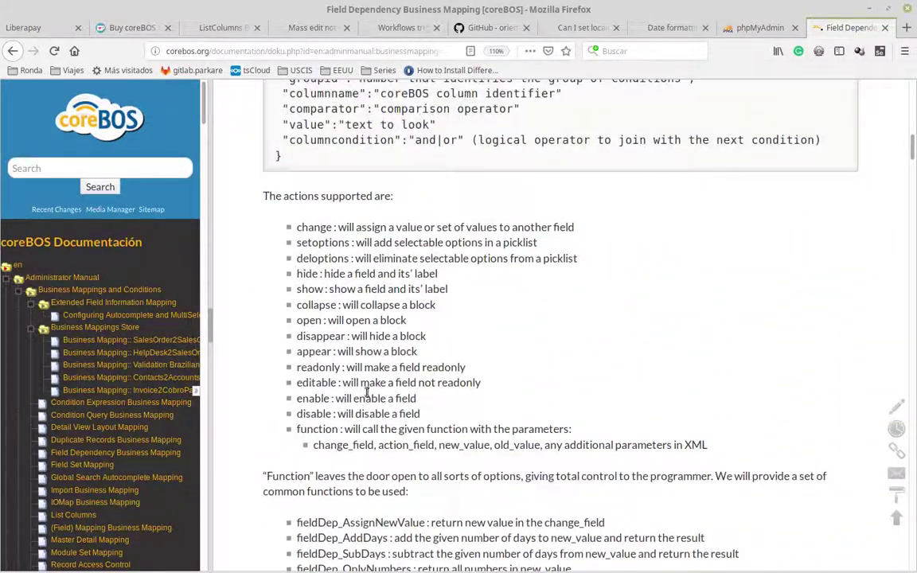
scroll(367, 390, up, 6)
scroll(318, 395, down, 2)
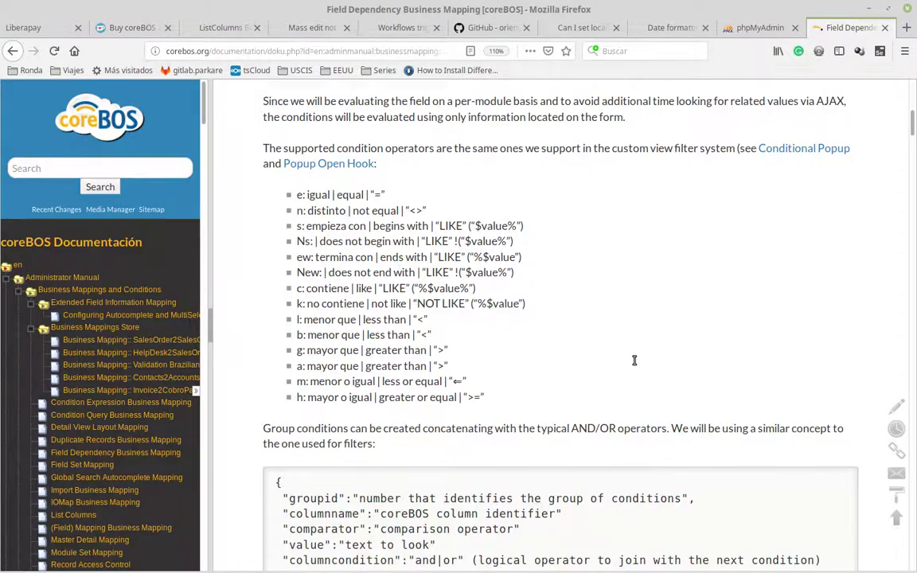
scroll(633, 362, down, 15)
scroll(633, 362, down, 10)
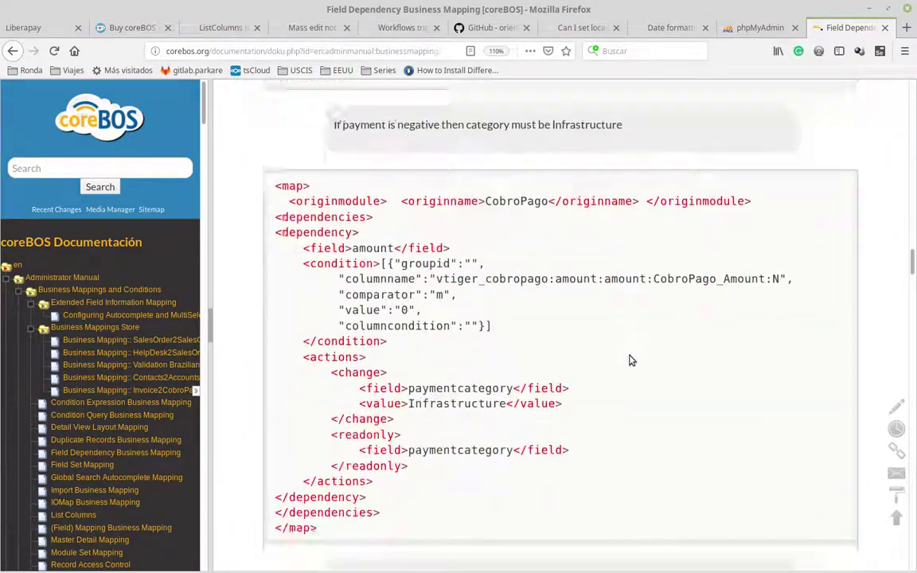
scroll(633, 361, up, 10)
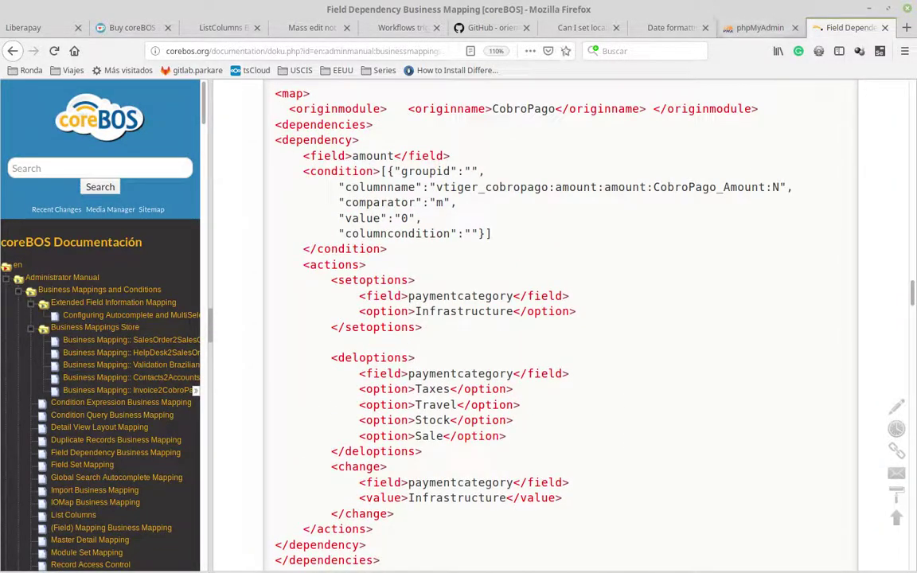
key(alt+Tab)
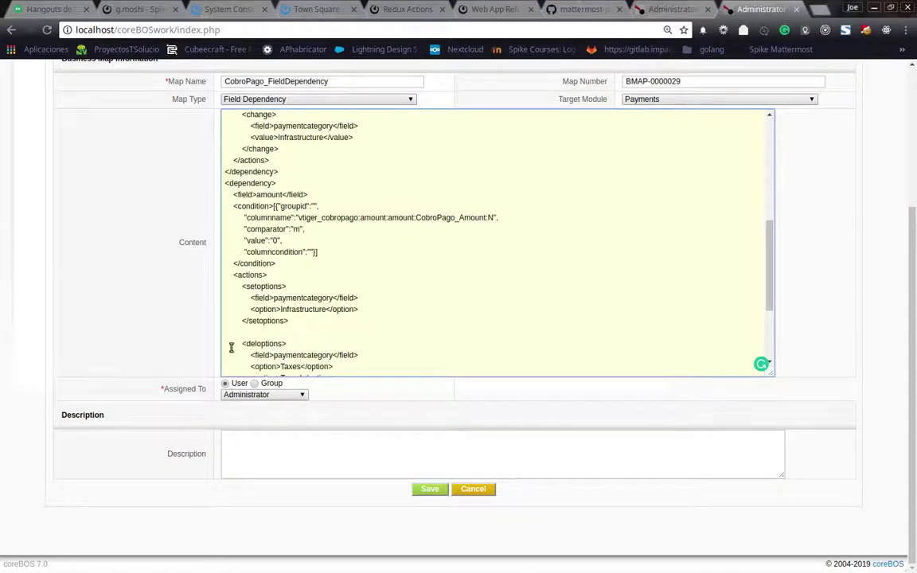
- In the copied dependency, set the comparator to g and merge the Taxes, Travel, Stock and Sale options into its setoptions block
click(292, 229)
key(shift+End)
key(ctrl+c)
key(Delete)
key(Delete)
key(shift+Down)
key(shift+Down)
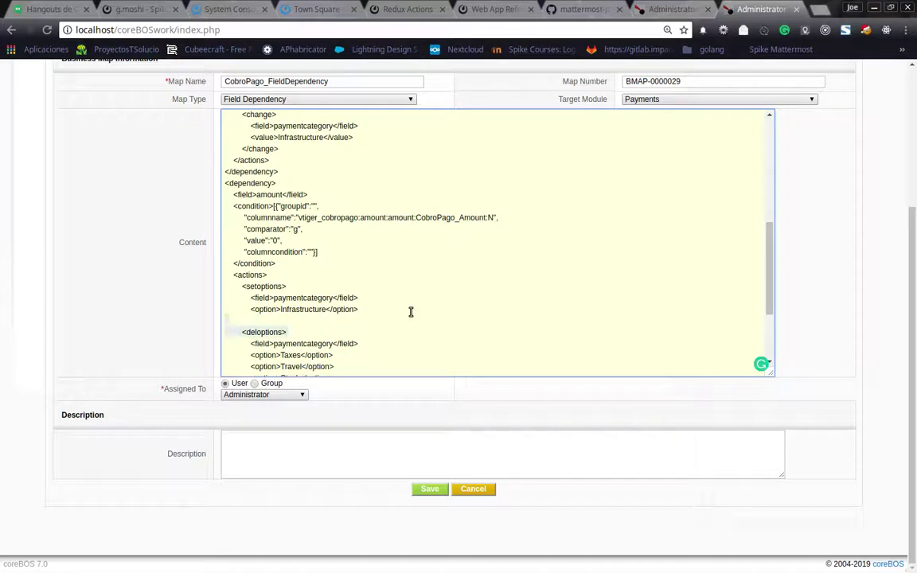
key(shift+Down)
key(Delete)
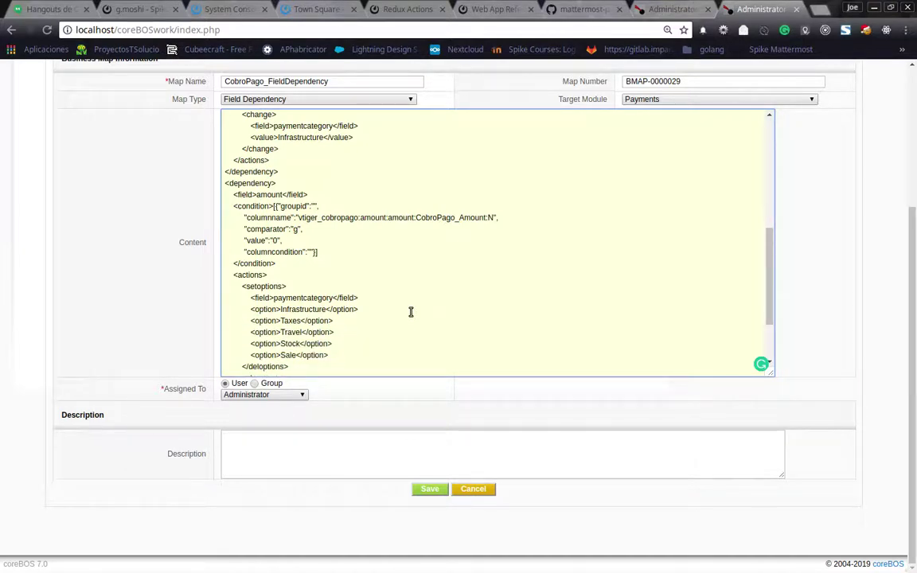
- Replace the leftover deloptions closing tag in the copied dependency with </setoptions>
key(Down)
key(Down)
key(Down)
key(Down)
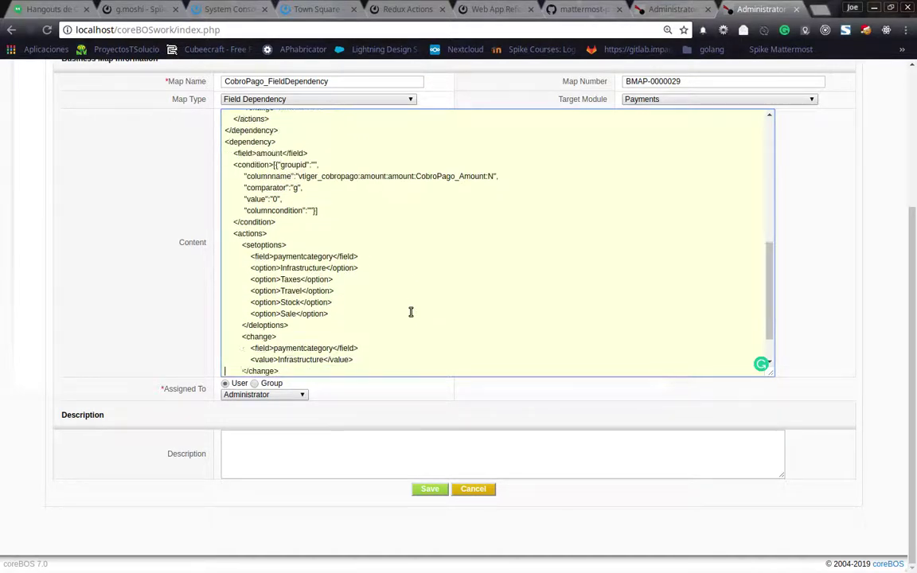
key(ctrl+v)
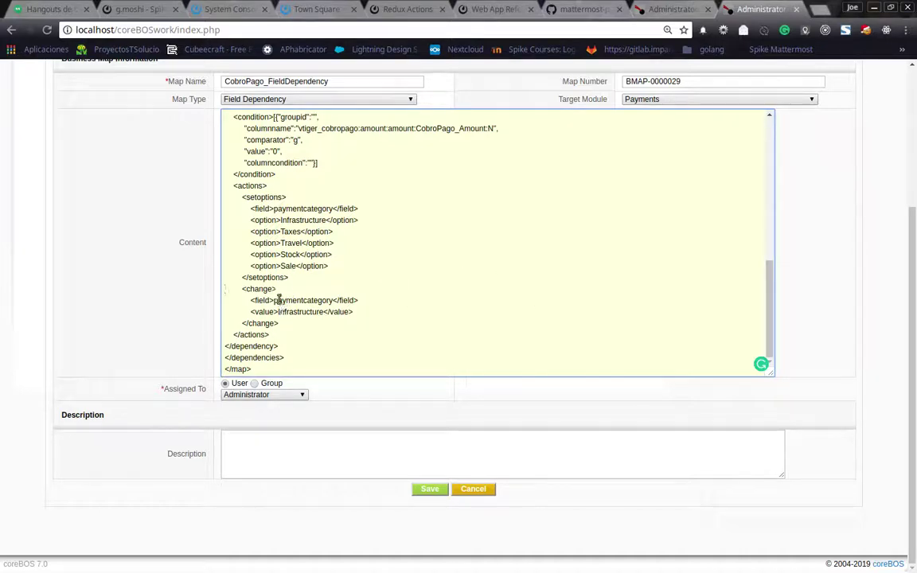
- Delete the paymentcategory change action from the copied dependency and save the business map
key(shift+Down)
key(shift+Down)
key(shift+Down)
key(shift+Down)
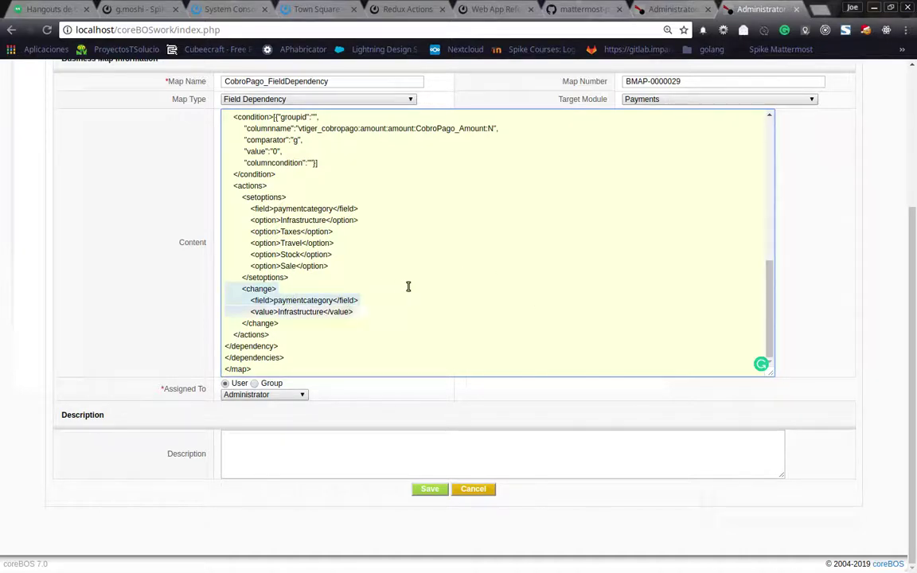
key(Delete)
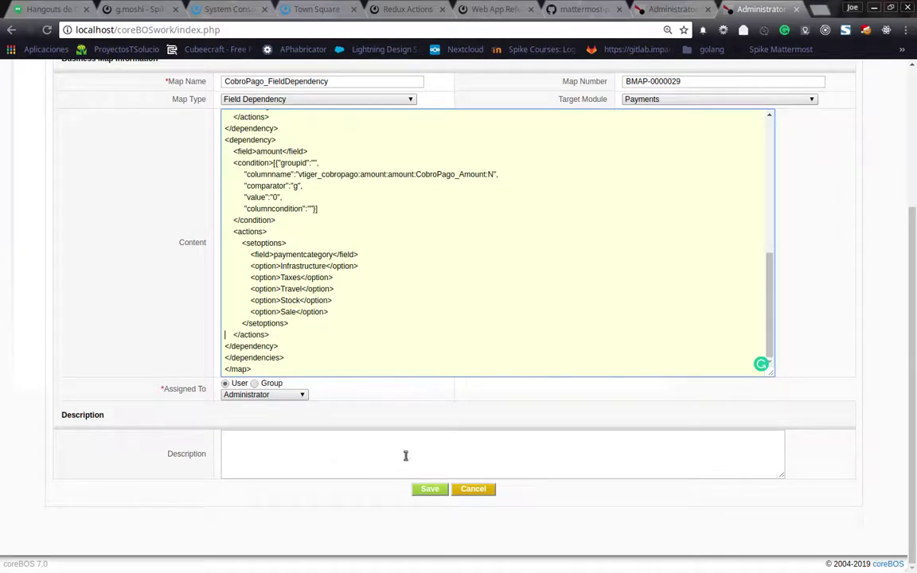
click(428, 490)
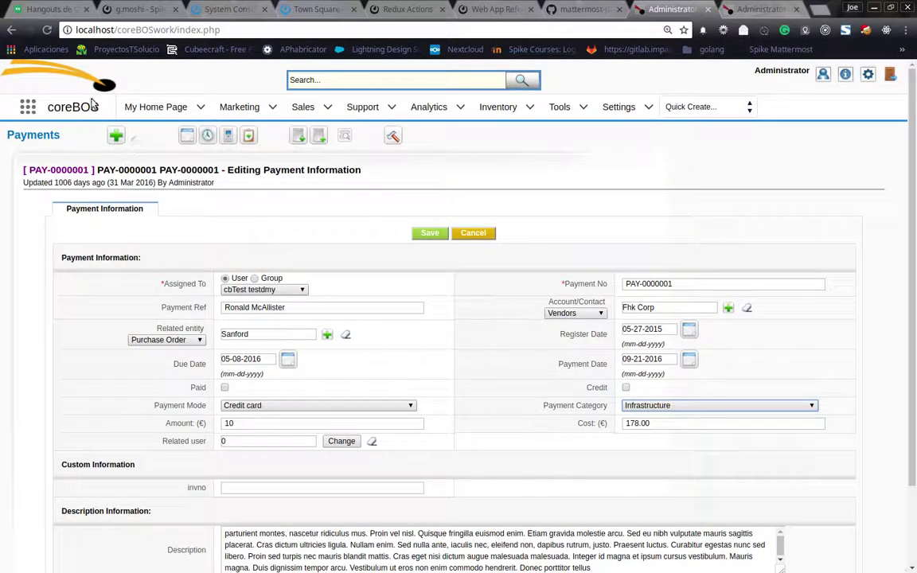
- Reload the existing payment's edit form, confirming the resubmission, and check which payment categories it offers
key(F5)
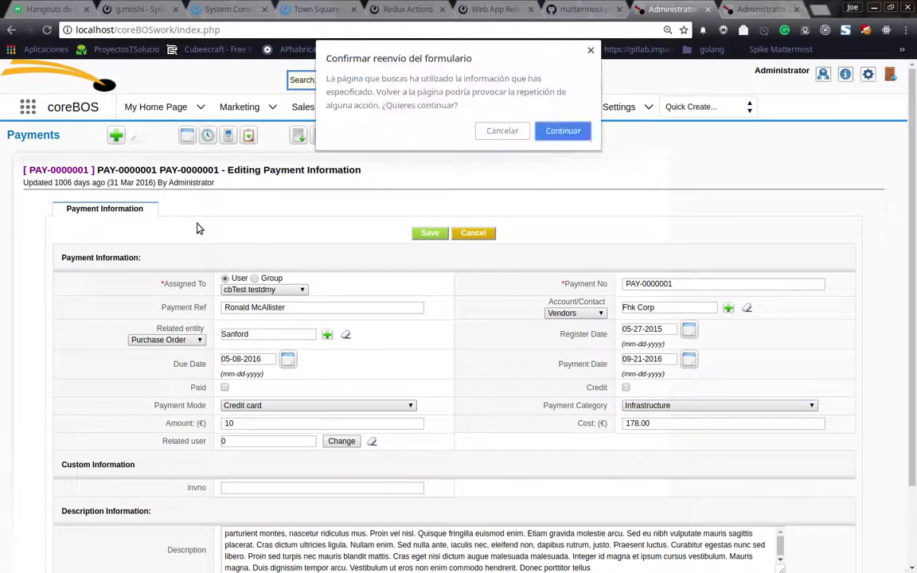
click(563, 131)
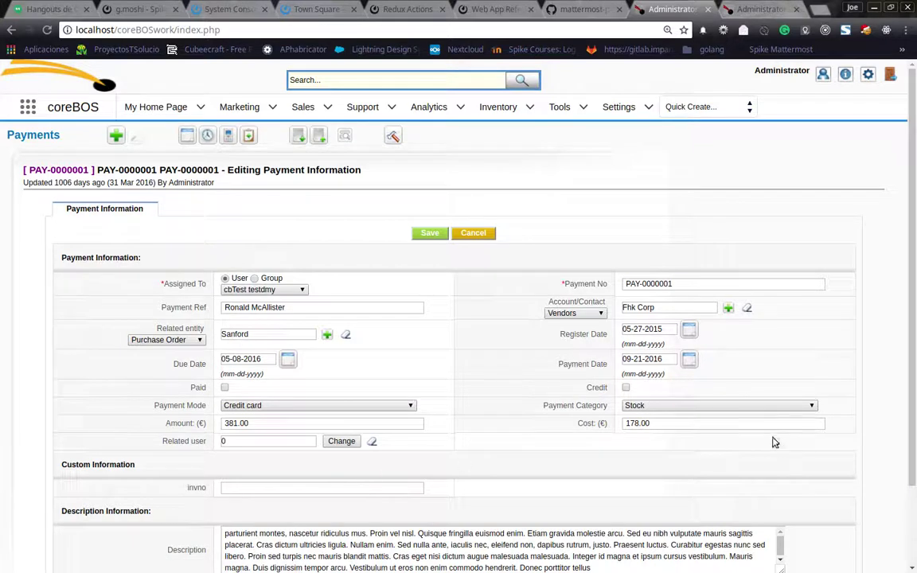
click(726, 411)
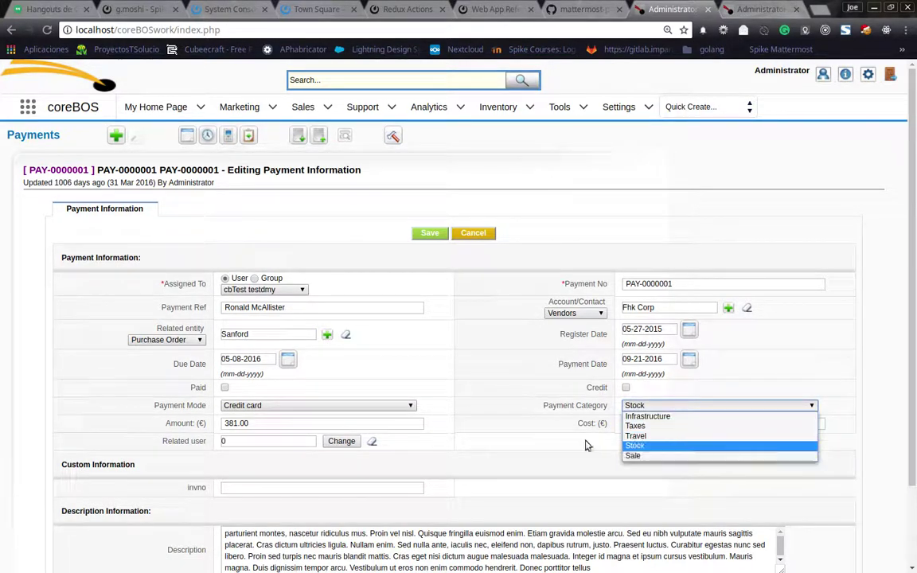
- Set the reloaded payment's amount to 0 and check the offered payment categories
click(267, 420)
click(290, 421)
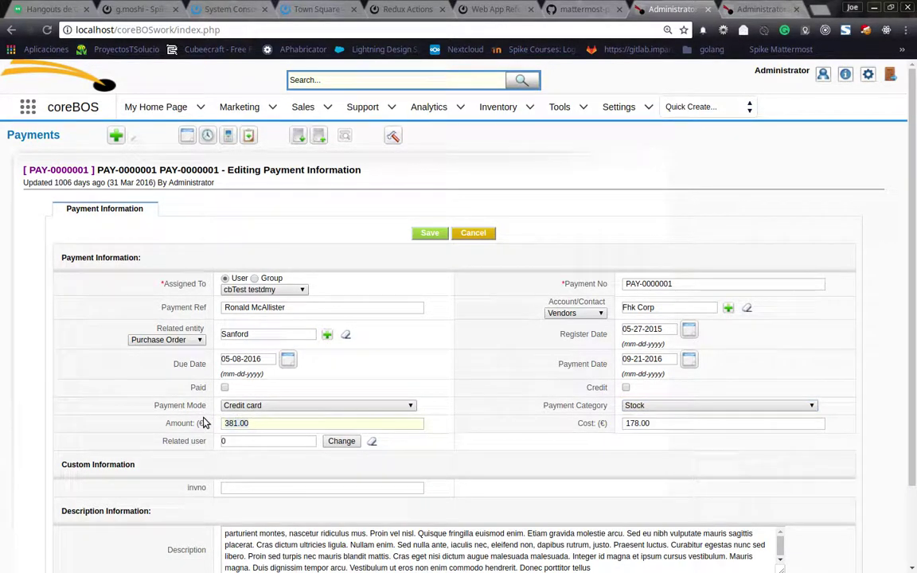
key(BackSpace)
key(BackSpace)
key(BackSpace)
key(BackSpace)
key(BackSpace)
key(BackSpace)
text(0)
key(Tab)
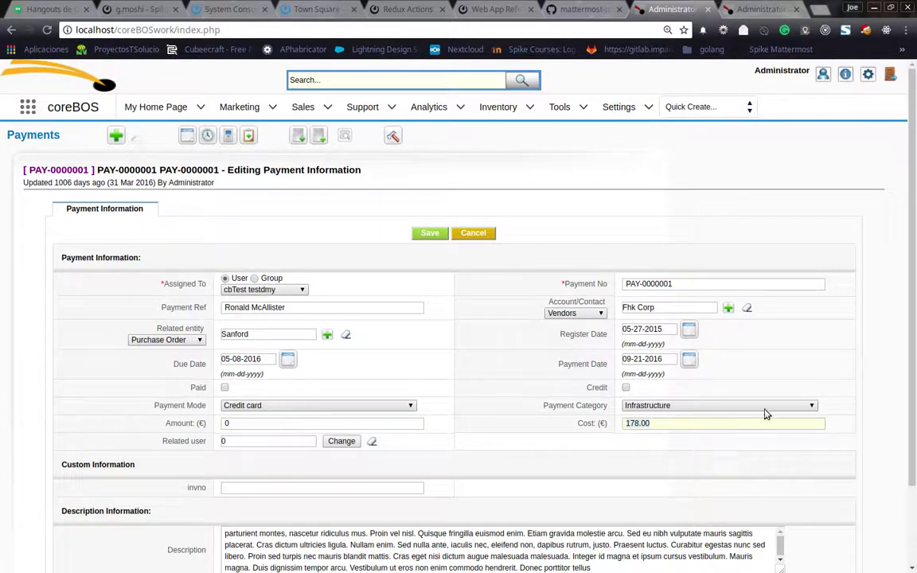
click(651, 405)
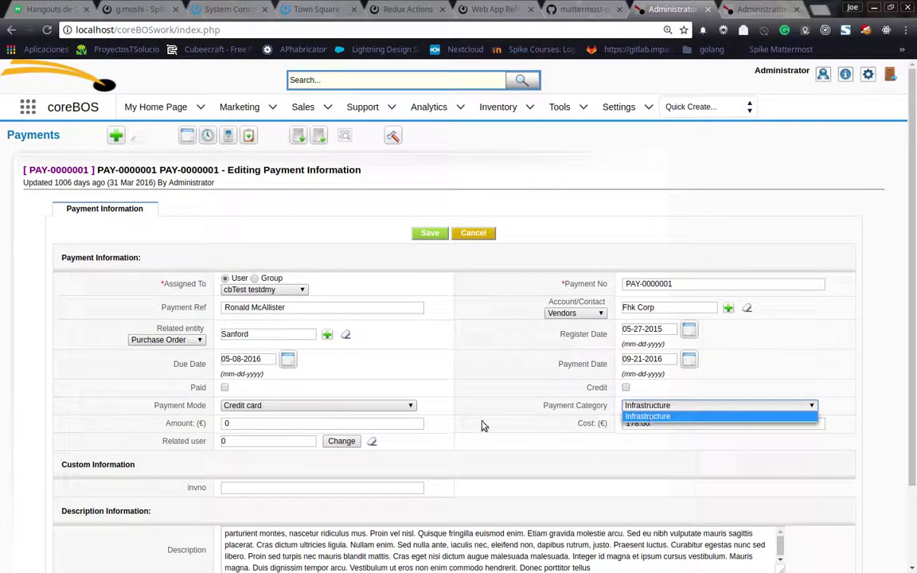
- Set the payment's amount to 10 and check whether the full list of payment categories is offered again
click(311, 426)
click(311, 426)
text(1)
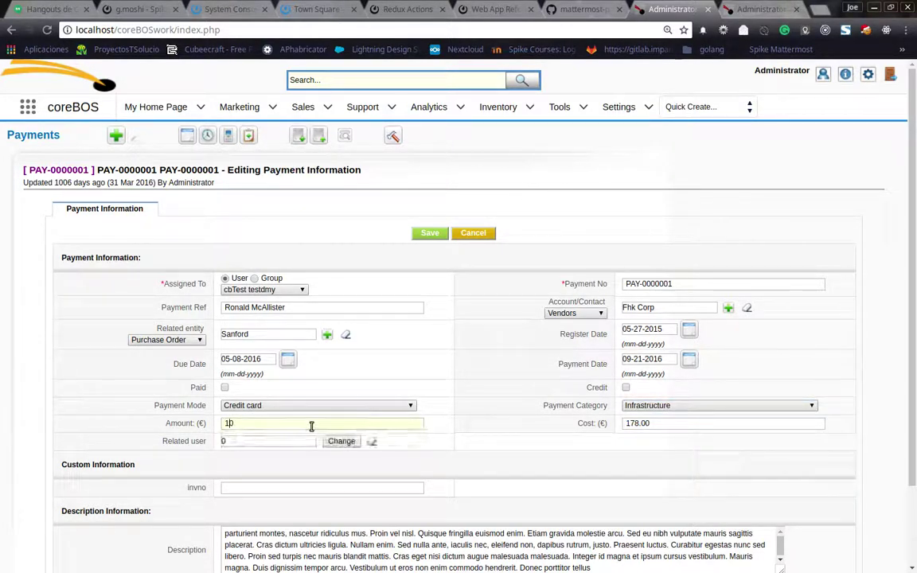
key(Tab)
click(688, 408)
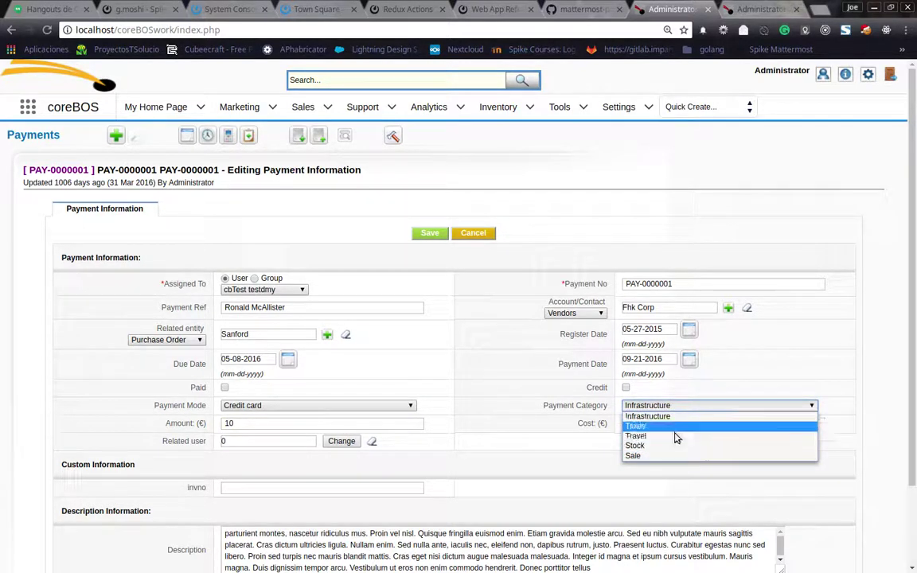
click(503, 433)
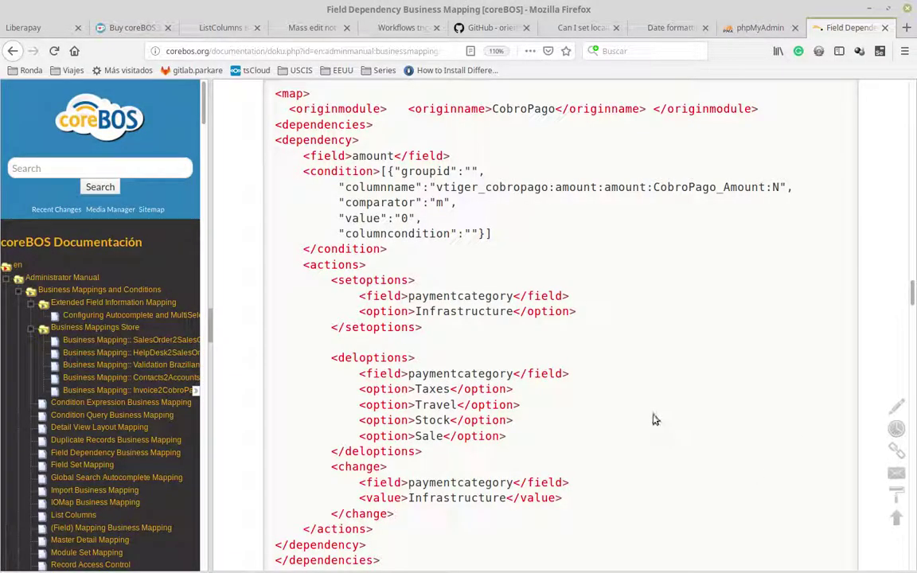
- Examine the documentation's Accounts example that combines employees and bill_country conditions to hide ownership and collapse the address block
scroll(658, 420, down, 7)
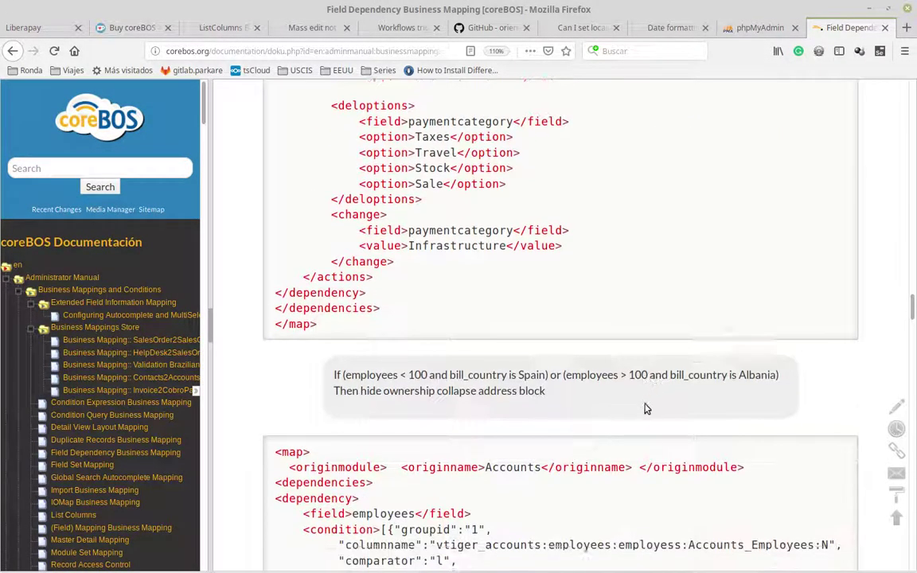
scroll(635, 395, down, 2)
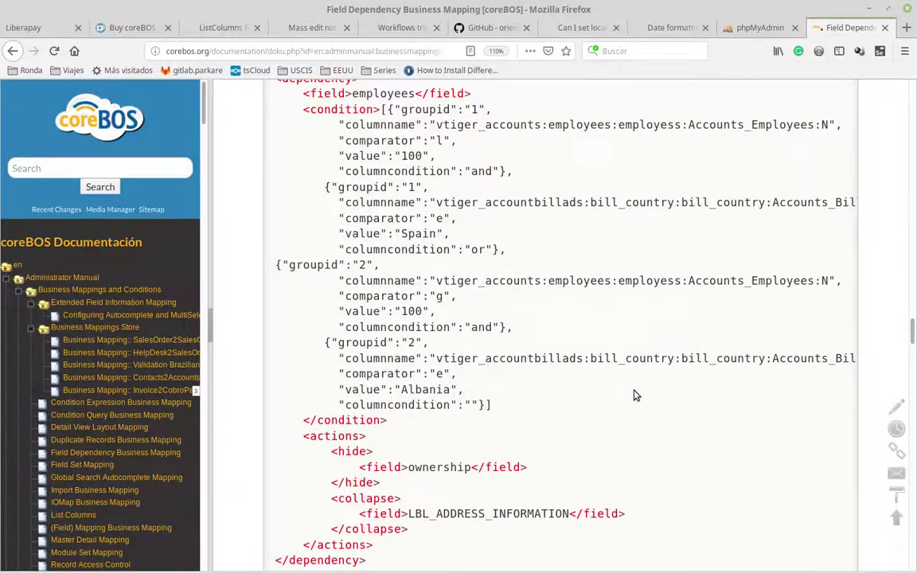
scroll(635, 396, up, 2)
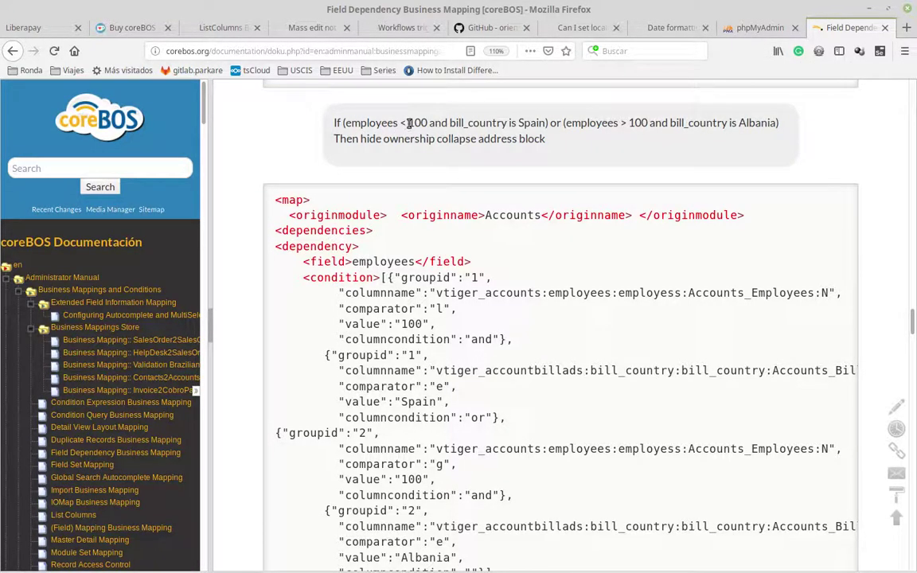
- Compare the Accounts example's employees and bill_country rule with its XML conditions and its actions on ownership and LBL_ADDRESS_INFORMATION
drag(407, 124, 436, 124)
click(465, 122)
double_click(756, 123)
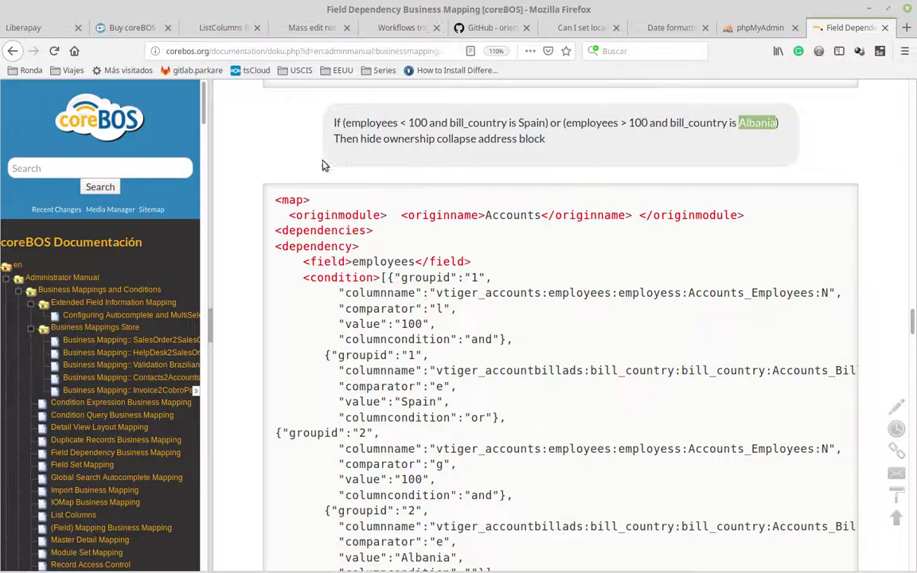
double_click(409, 138)
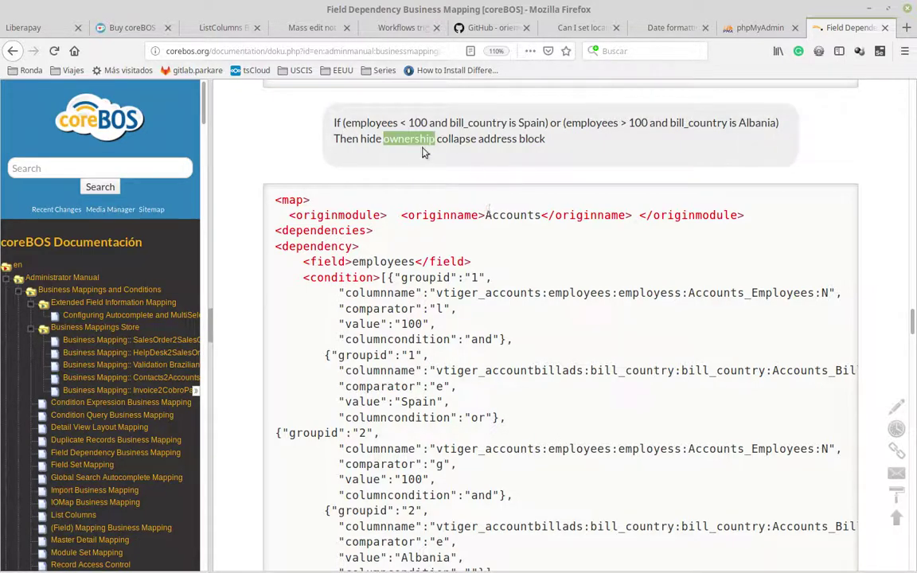
scroll(466, 389, down, 5)
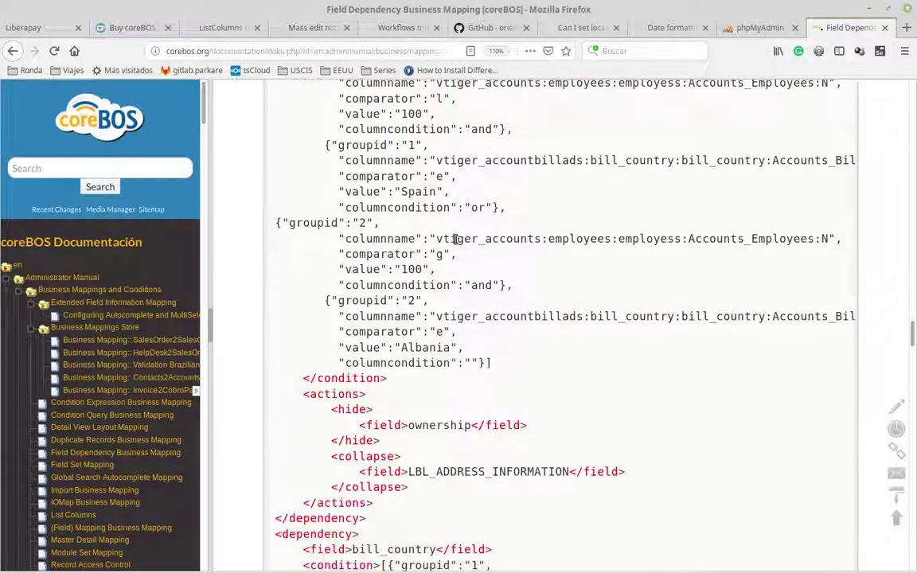
scroll(539, 347, down, 5)
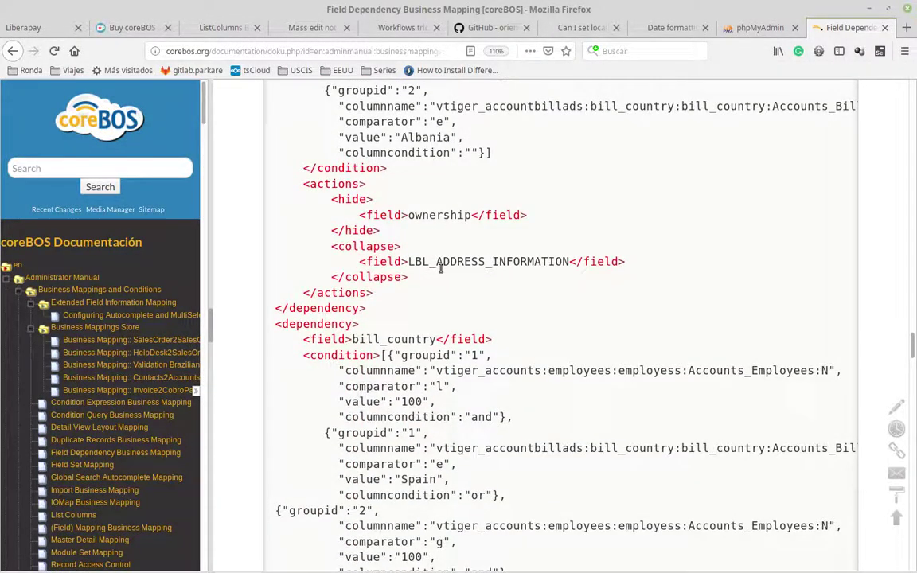
double_click(443, 215)
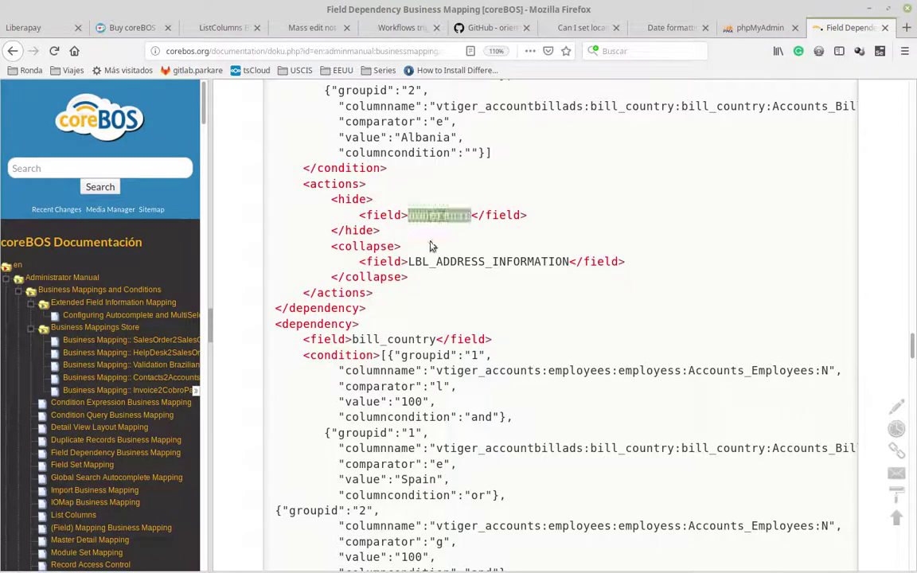
double_click(426, 261)
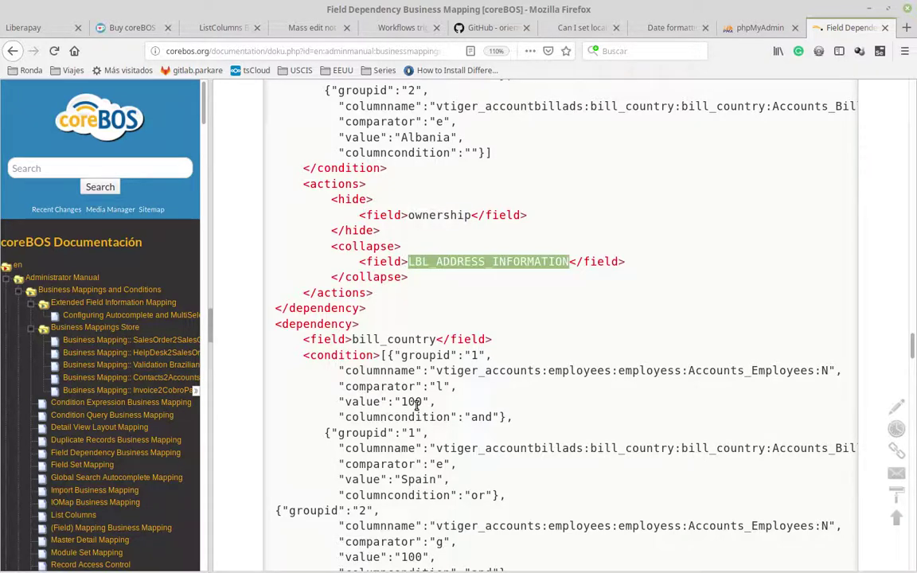
scroll(416, 405, down, 6)
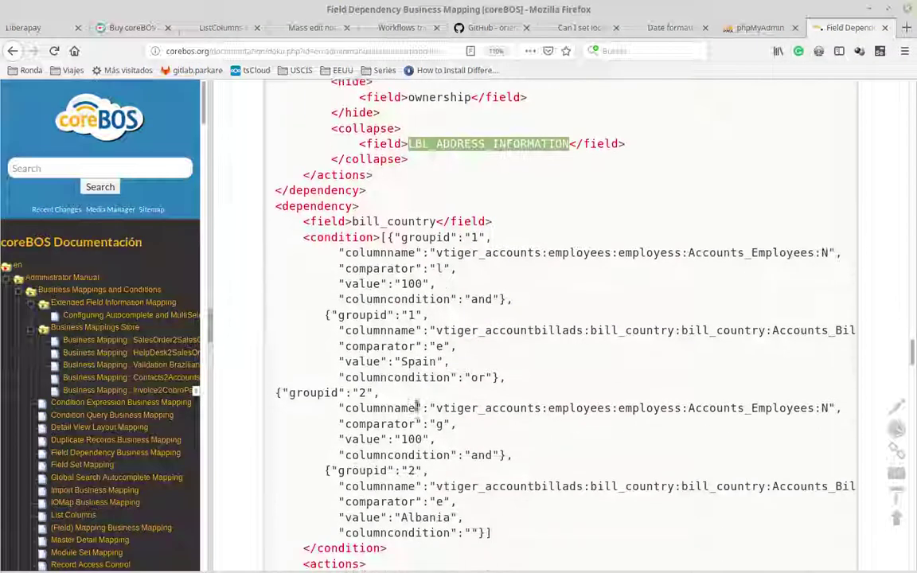
click(442, 212)
scroll(450, 274, down, 4)
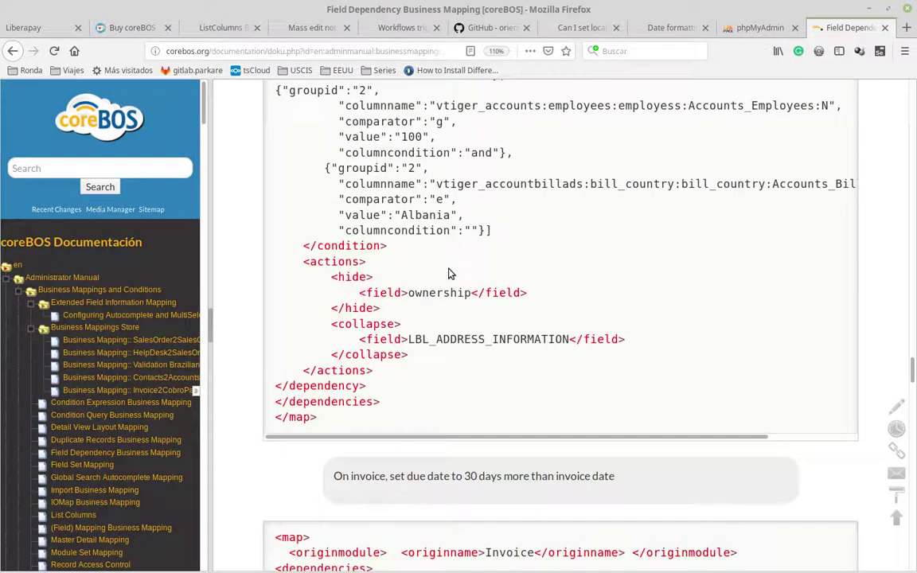
- Examine the Invoice example that uses fieldDep_AddDays on invoicedate to set duedate 30 days ahead
scroll(448, 273, down, 5)
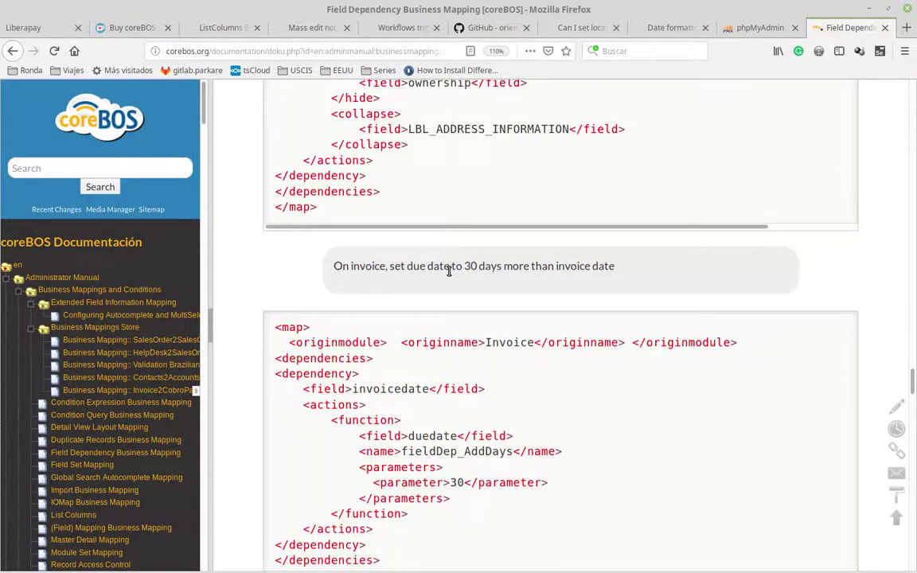
scroll(450, 270, down, 4)
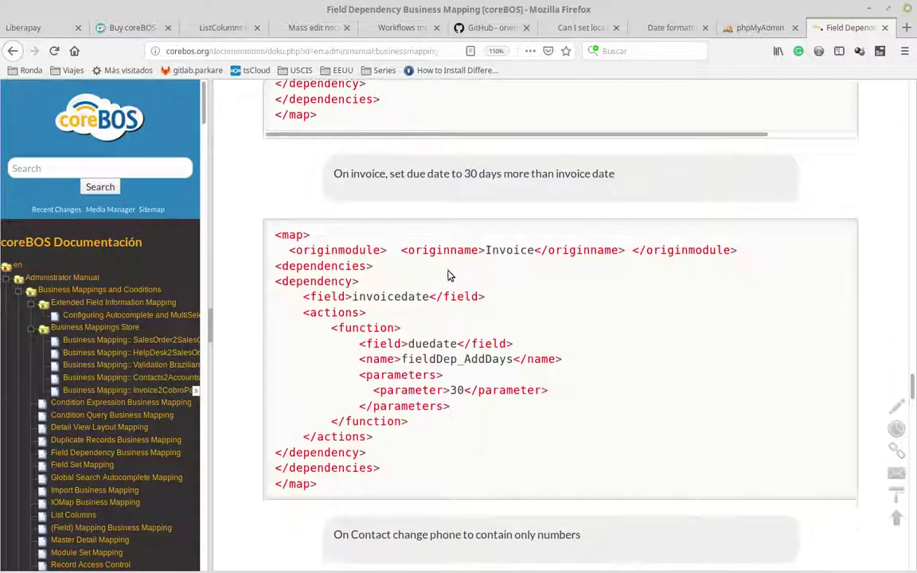
double_click(451, 287)
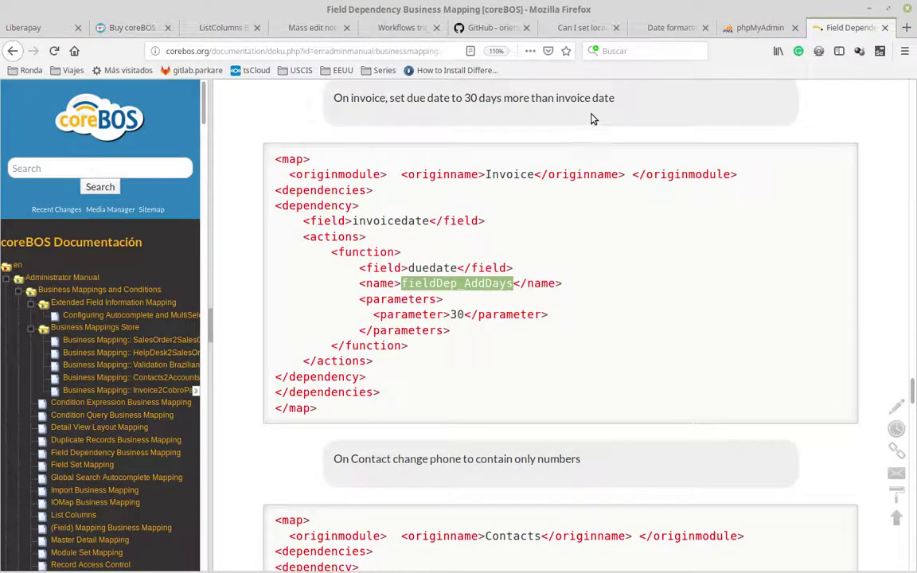
click(414, 291)
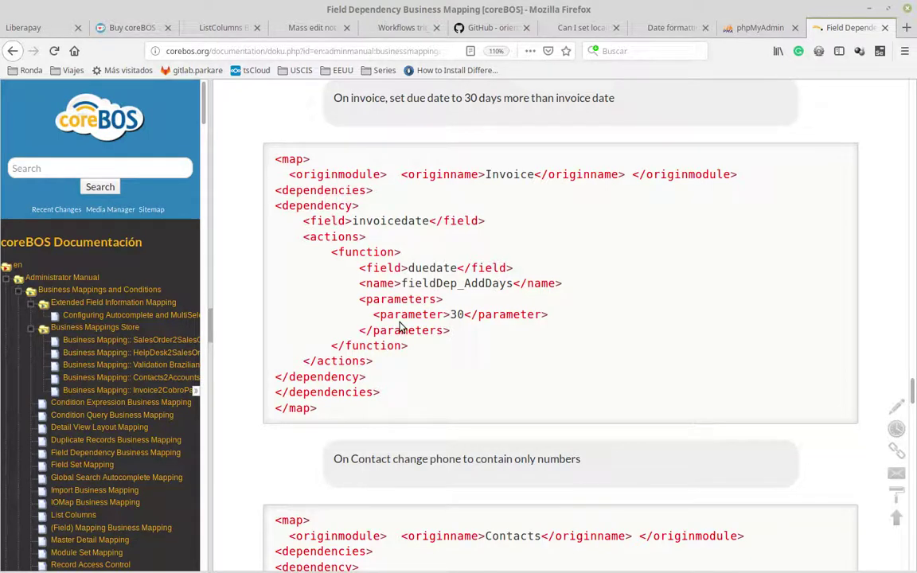
double_click(391, 220)
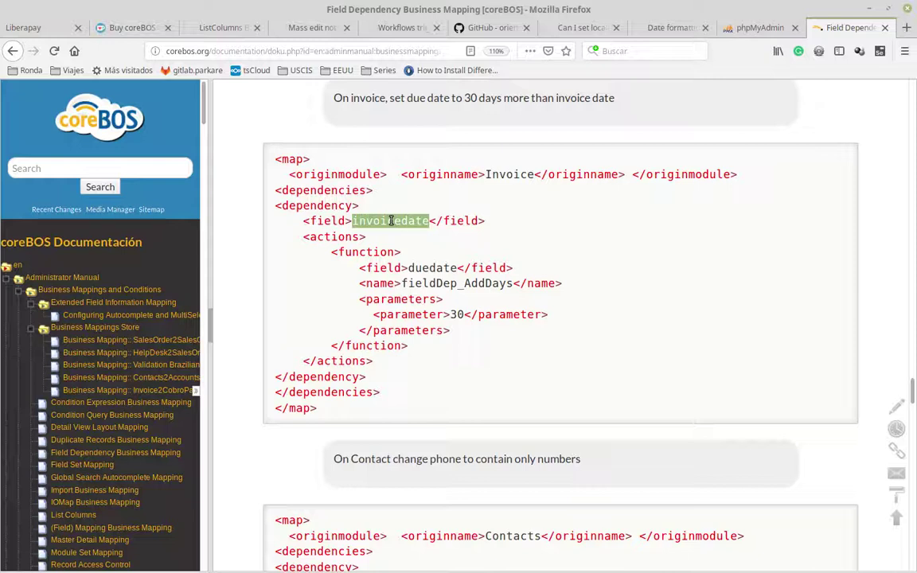
double_click(432, 267)
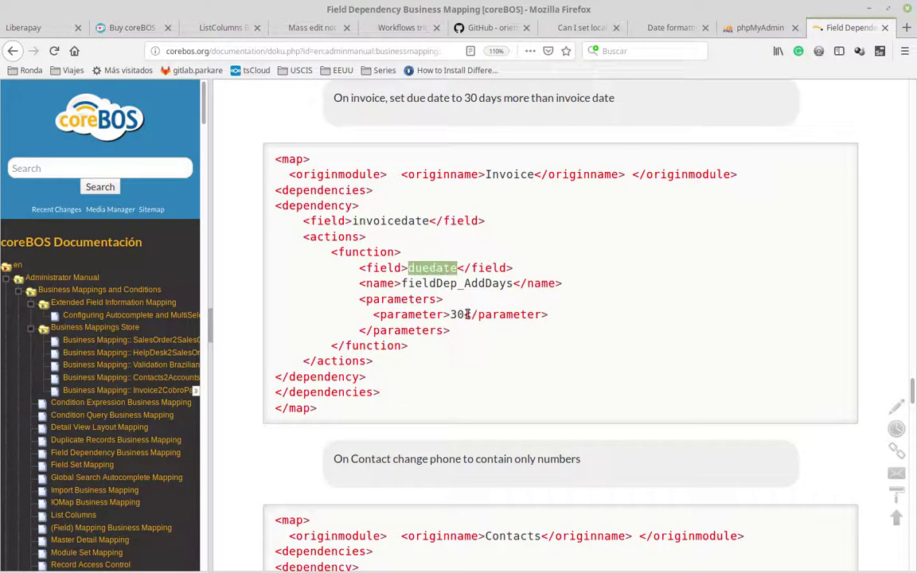
click(460, 314)
double_click(469, 283)
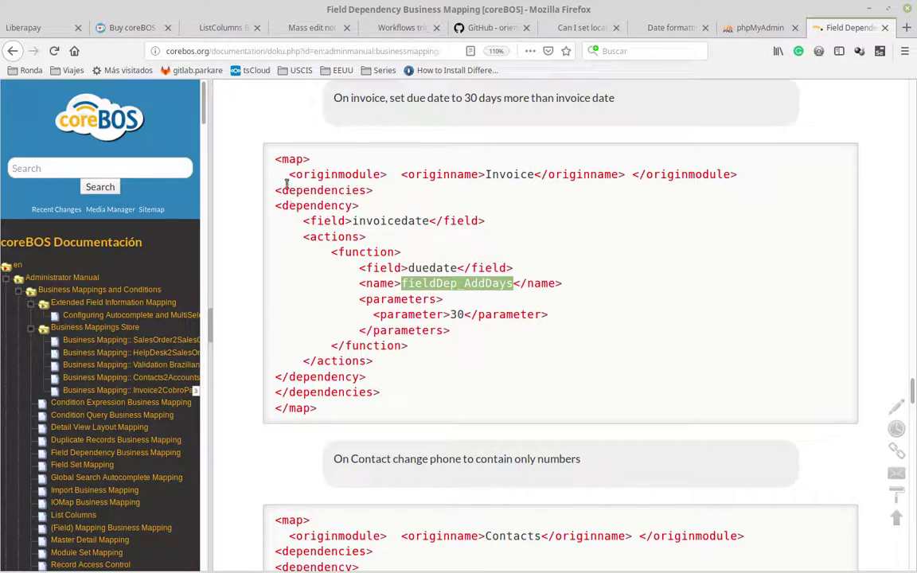
- Copy the Invoice example's full XML map and start a new business map in coreBOS
drag(274, 161, 337, 410)
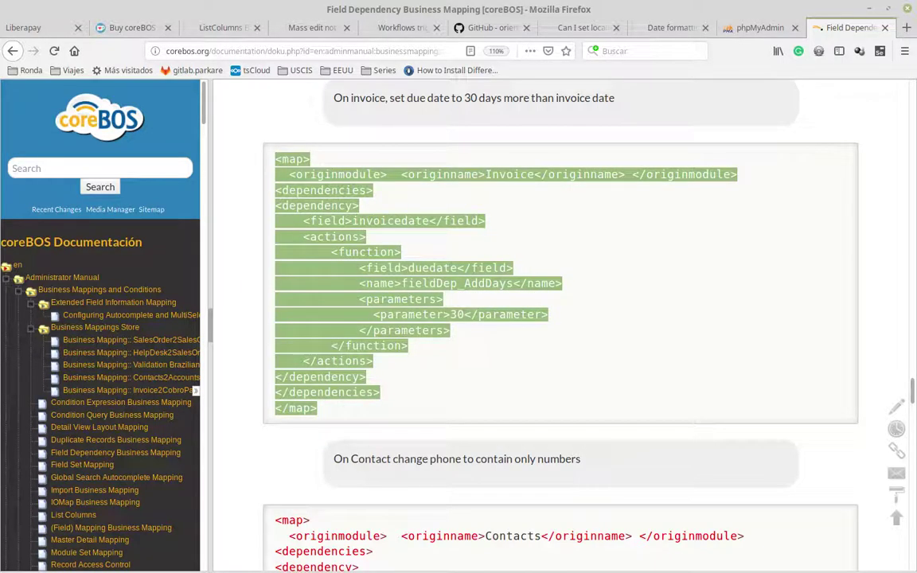
key(alt+Tab)
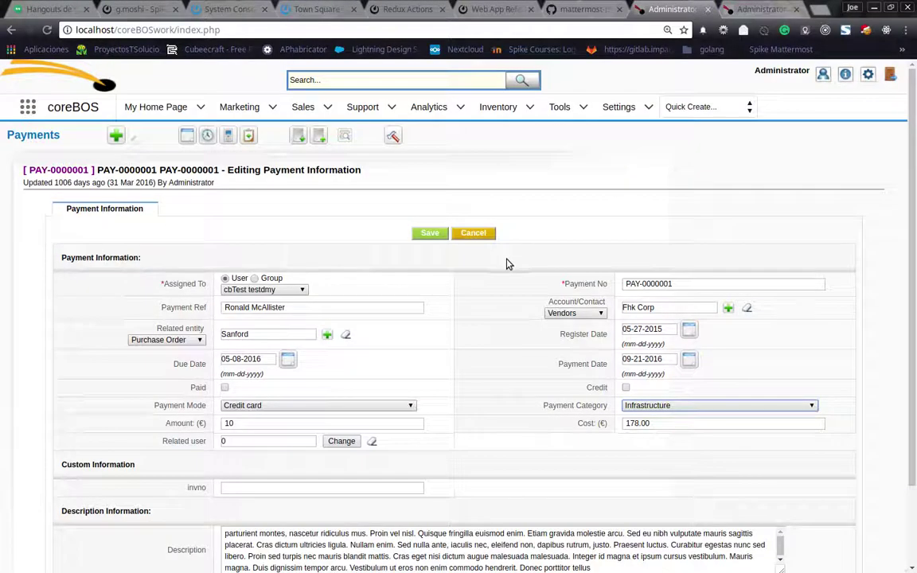
click(763, 15)
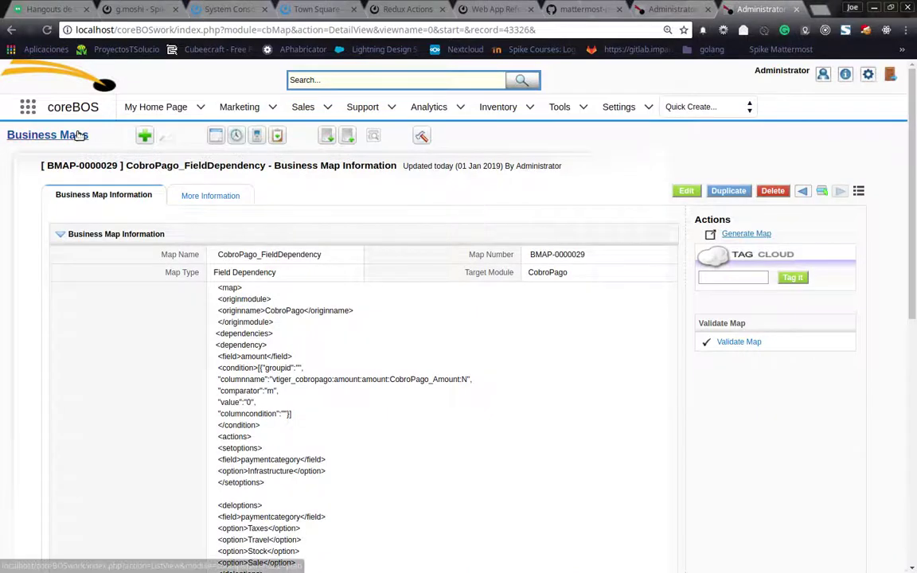
double_click(157, 372)
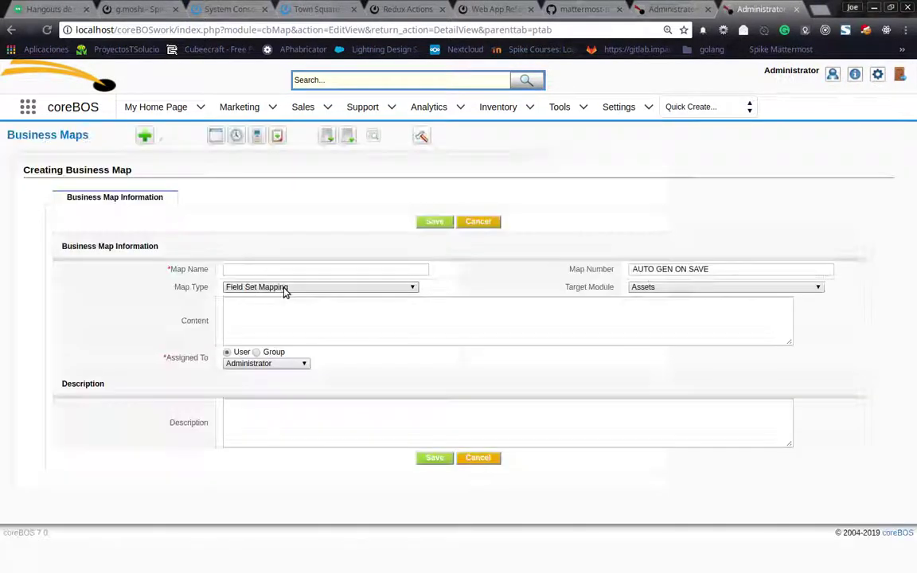
- Name the business map Invoice_FieldDependency, with Field Dependency as map type and Invoice as target module
click(272, 268)
text(Invoice)
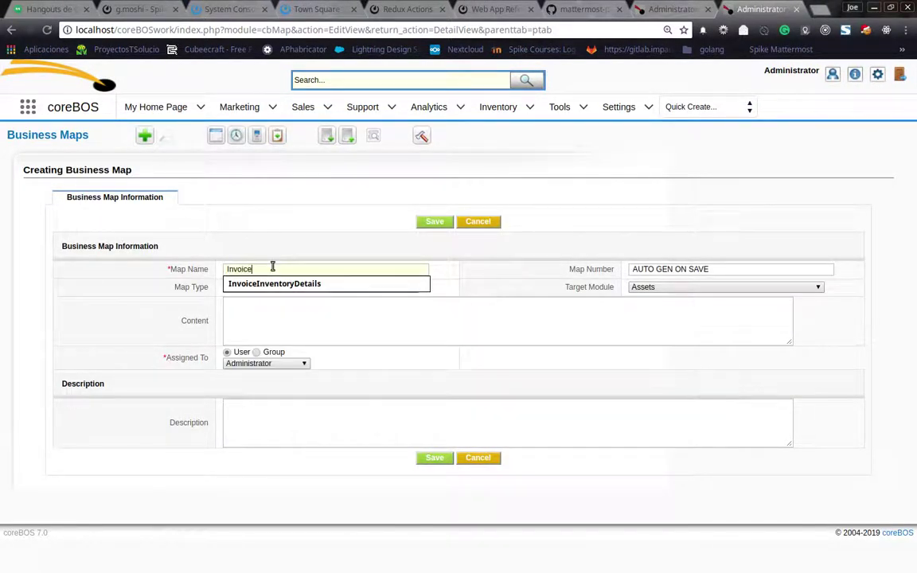
text(_FieldDependency)
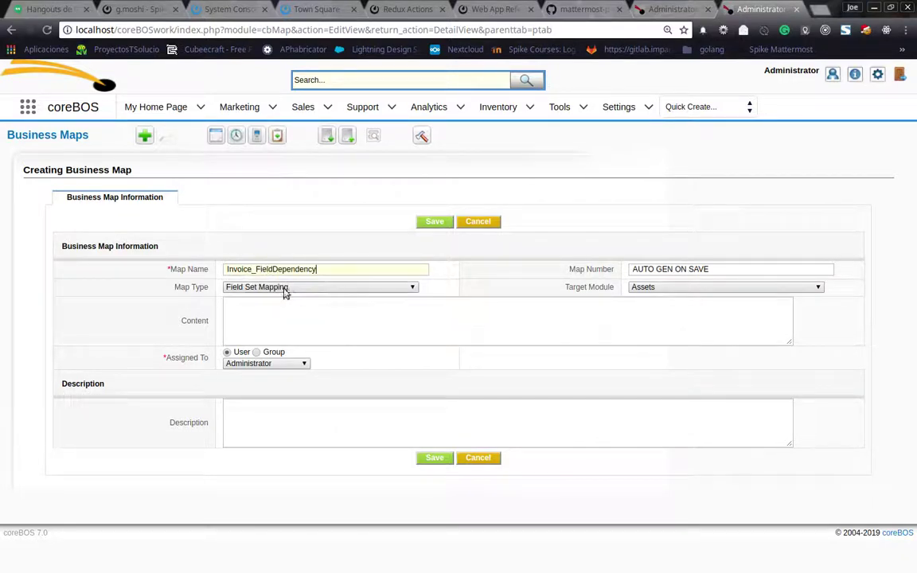
click(284, 287)
click(285, 367)
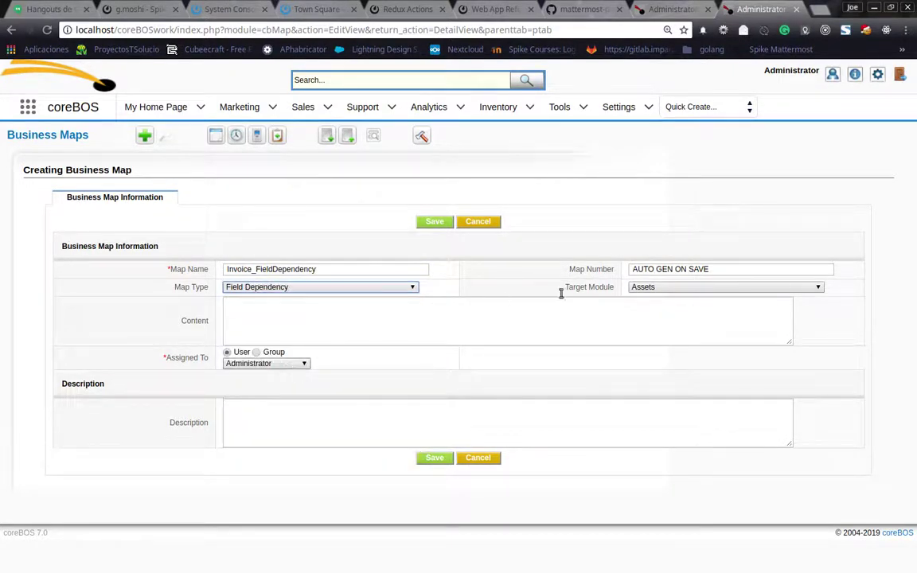
click(674, 288)
scroll(680, 389, down, 3)
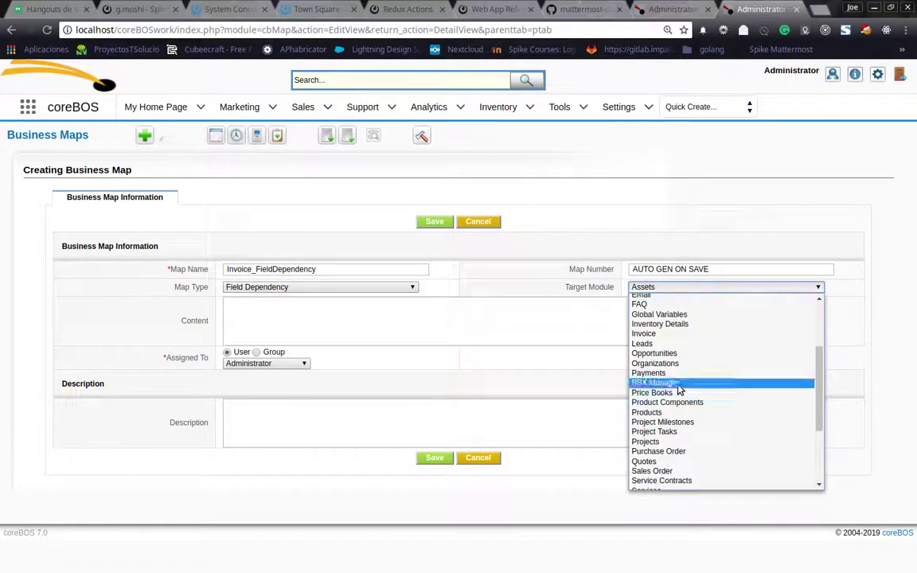
click(683, 334)
- Paste the copied XML map into the content, enlarge the content area to show it fully, and save the business map
click(322, 322)
key(ctrl+v)
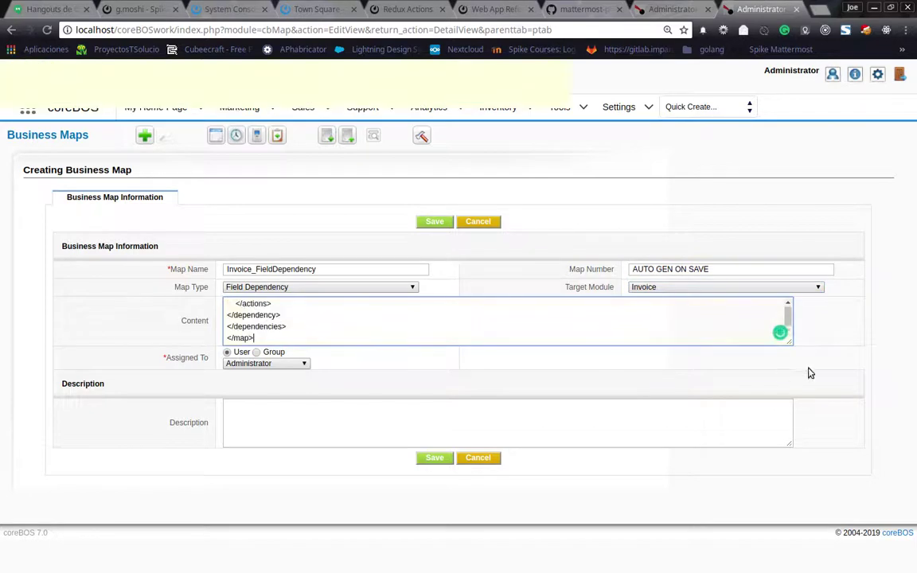
drag(791, 342, 798, 513)
click(428, 222)
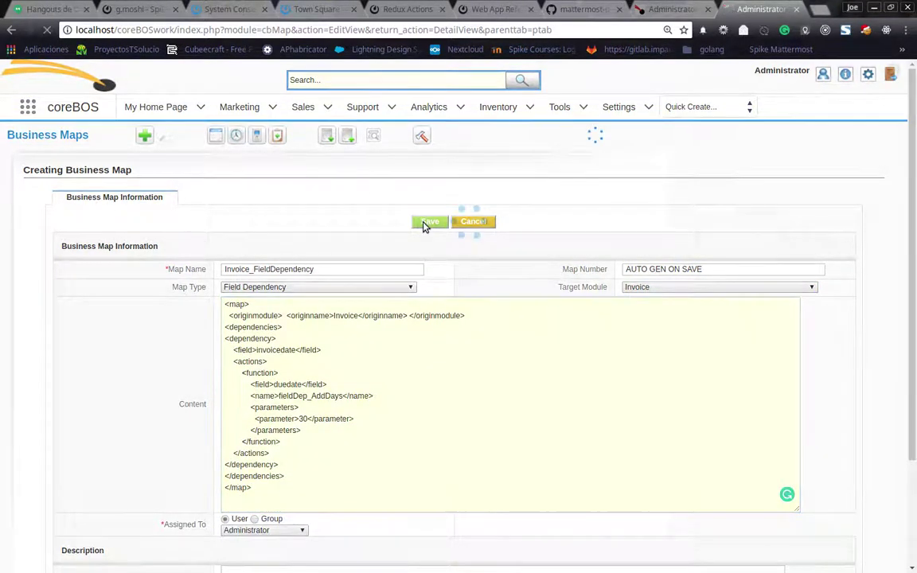
- Switch from the payment form to the Invoice module and start creating a new invoice
click(672, 10)
mouse_move(495, 114)
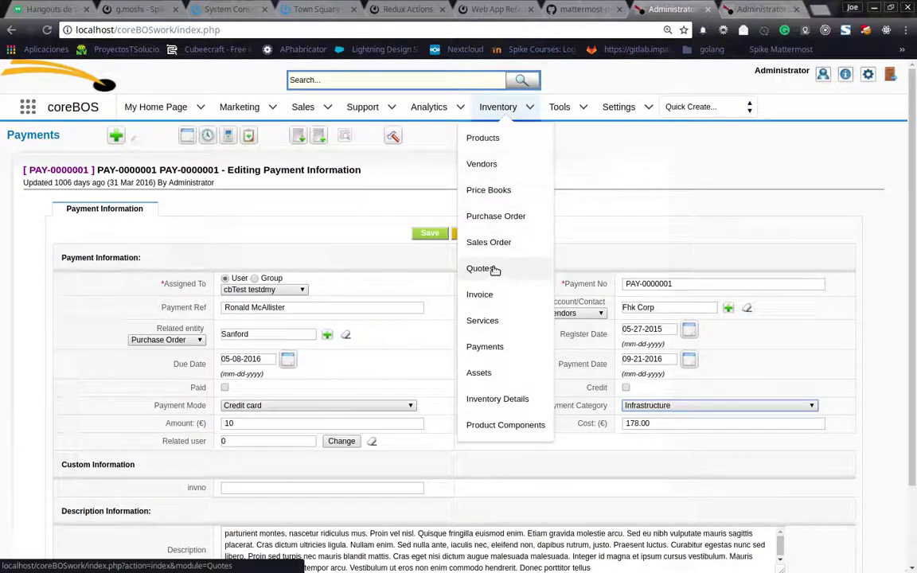
click(490, 294)
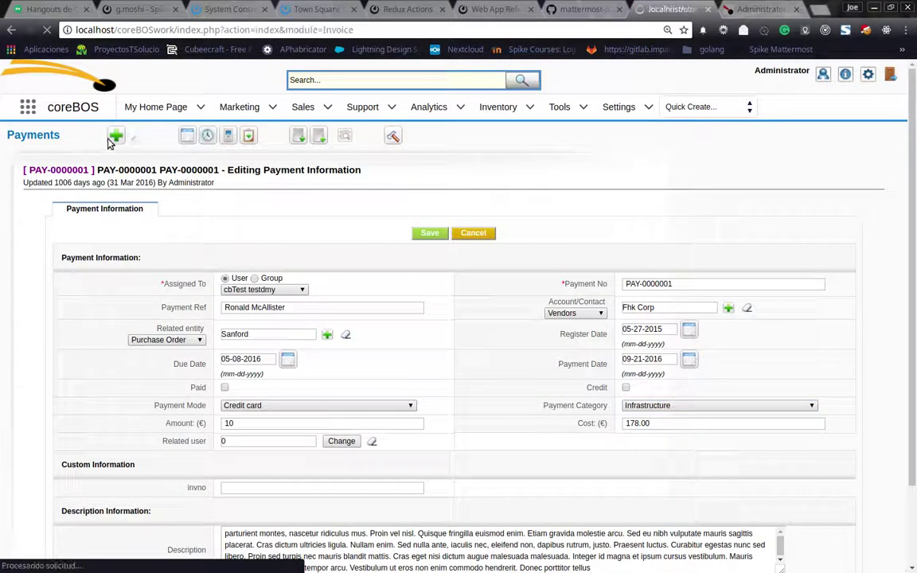
click(101, 181)
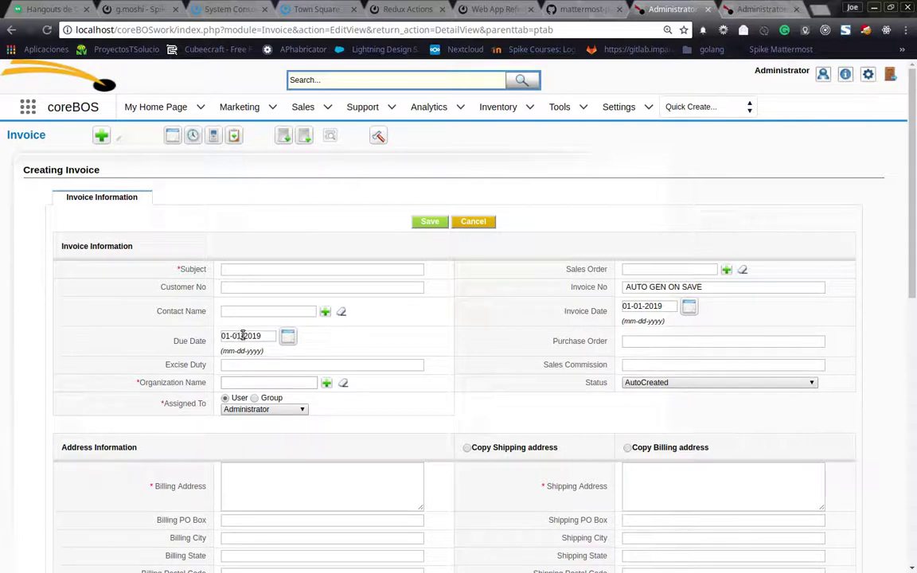
- Set the new invoice's invoice date to 01-15-2019 and check whether the due date follows
click(690, 308)
click(740, 396)
click(664, 289)
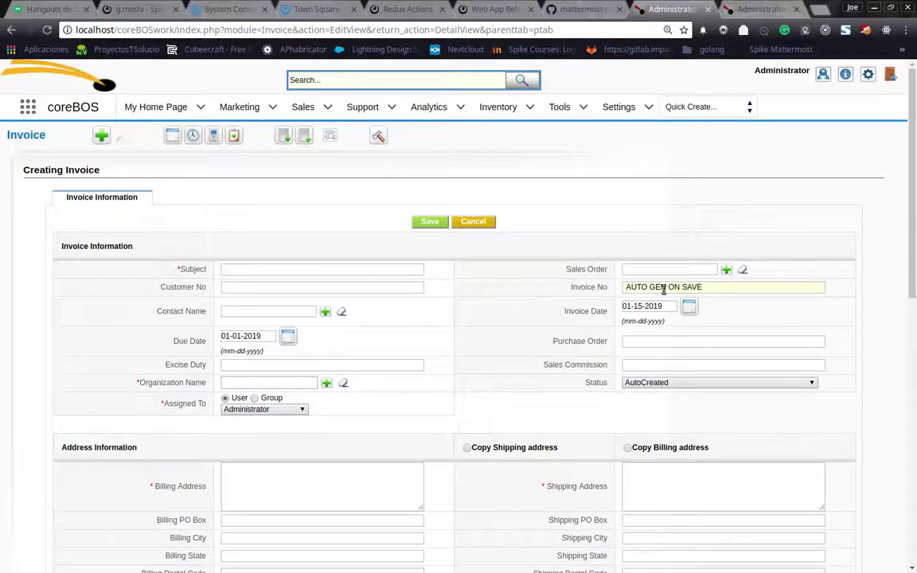
click(643, 307)
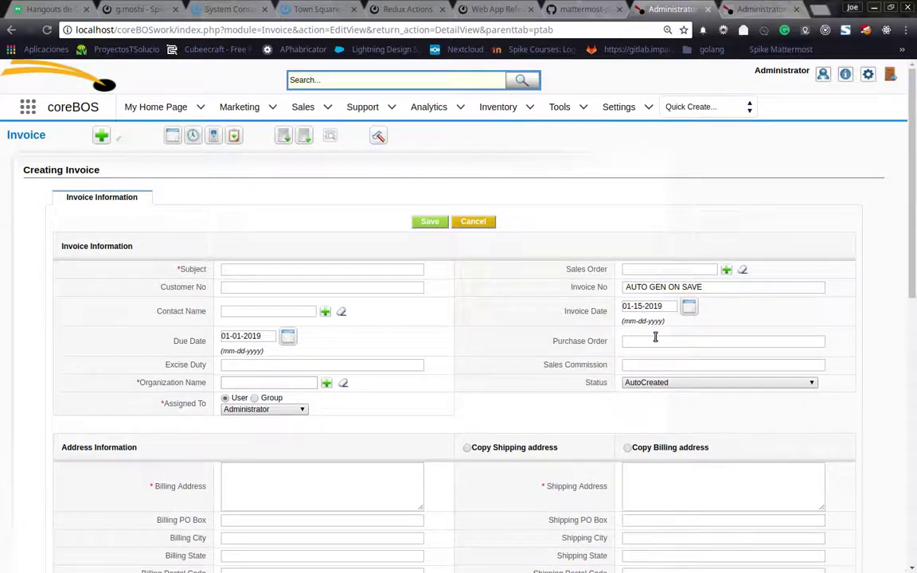
key(BackSpace)
text(5)
- Inspect the invoice form's page code and review the saved Invoice_FieldDependency map against the form
right_click(281, 232)
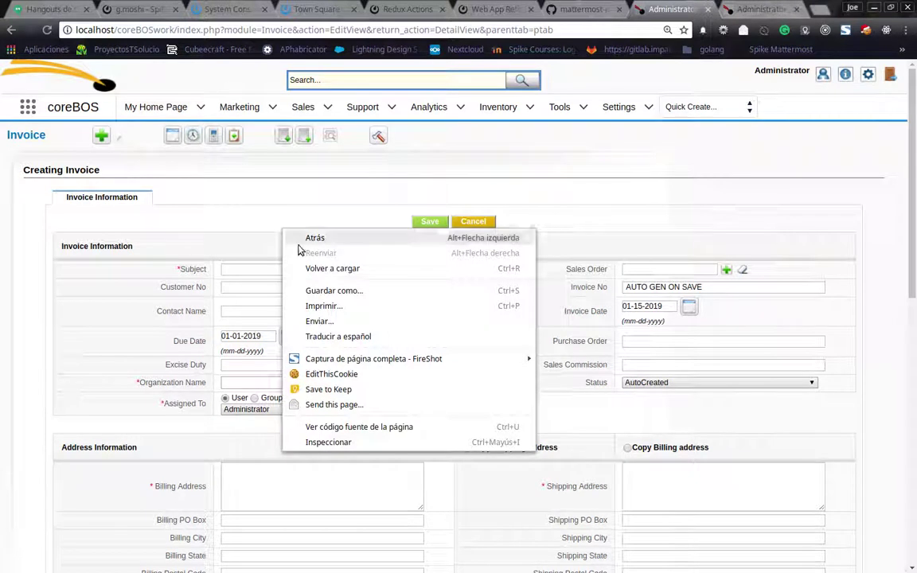
click(355, 445)
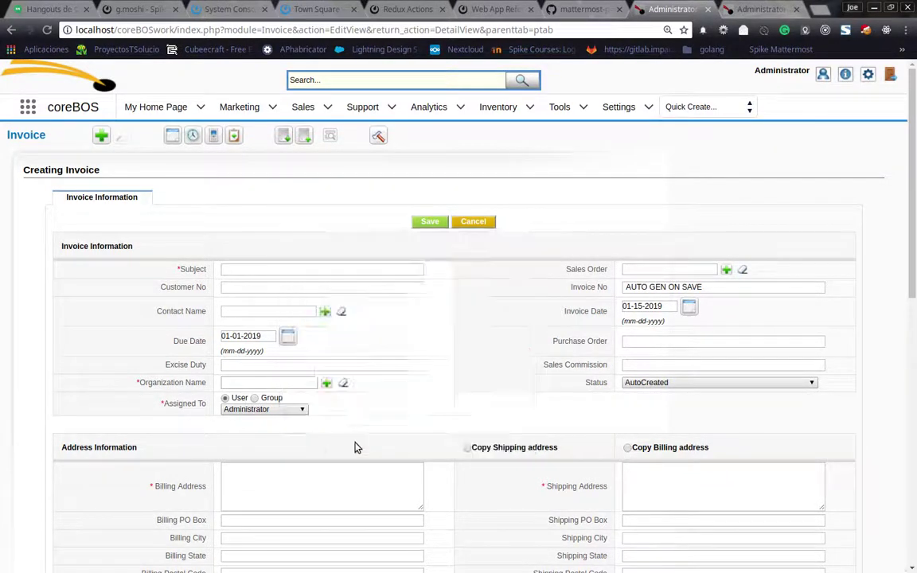
click(748, 9)
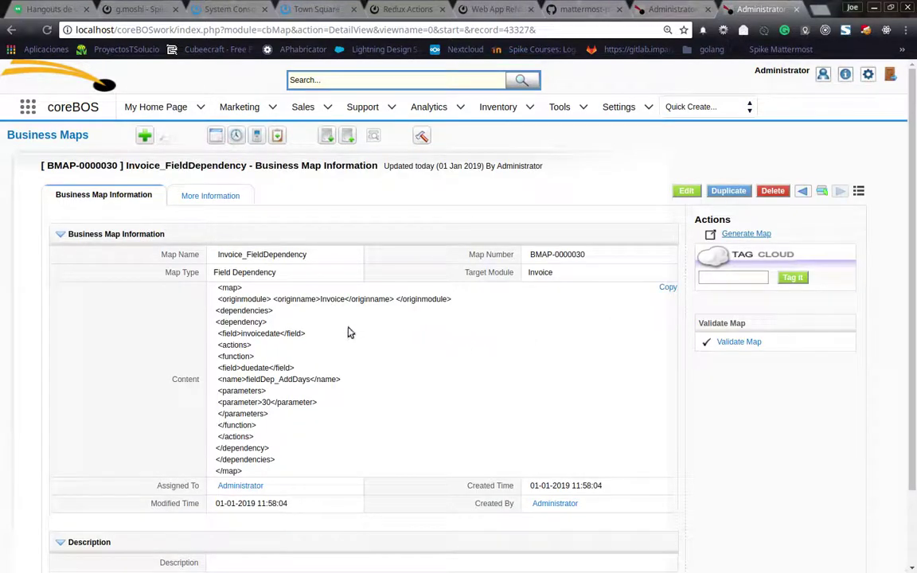
click(648, 8)
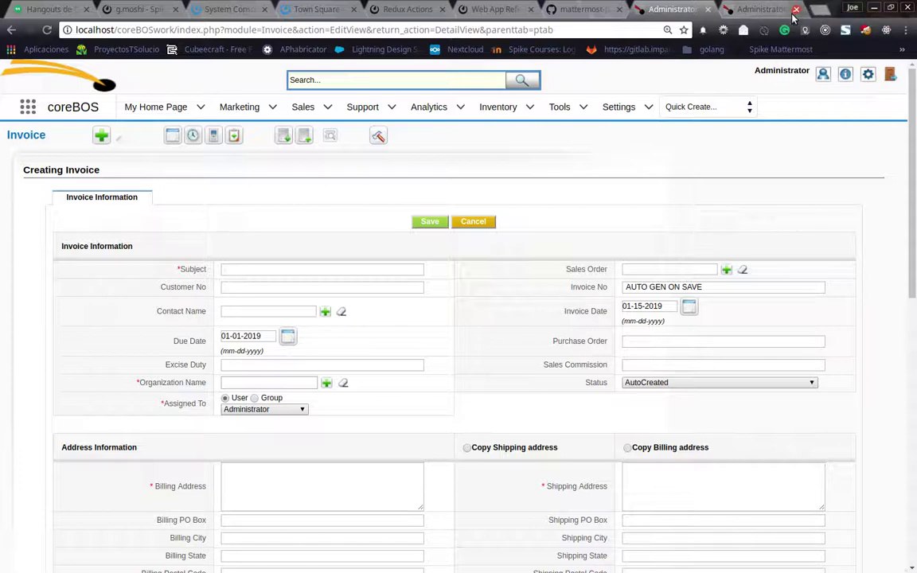
click(740, 10)
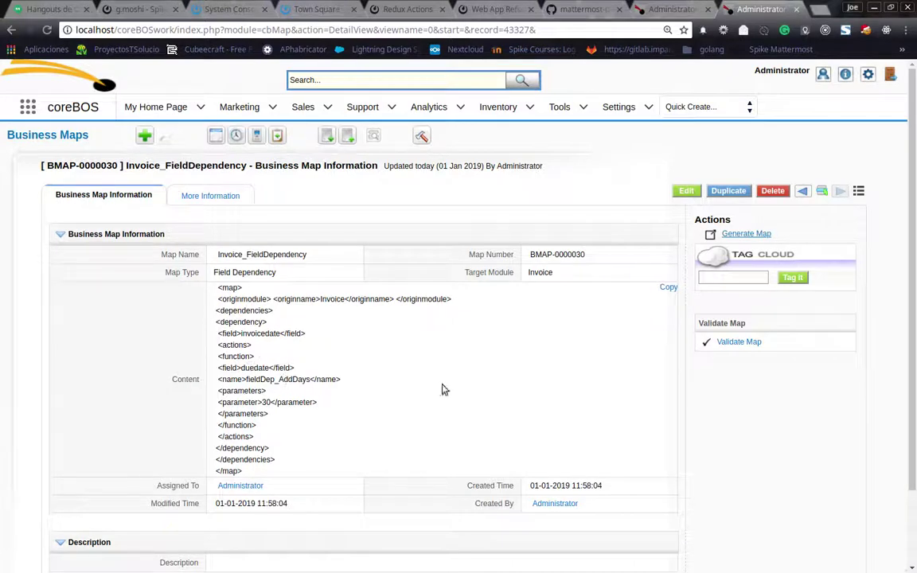
- Validate the Invoice_FieldDependency map and compare its structure with the payment, Accounts and Invoice map examples in the Firefox documentation
click(740, 344)
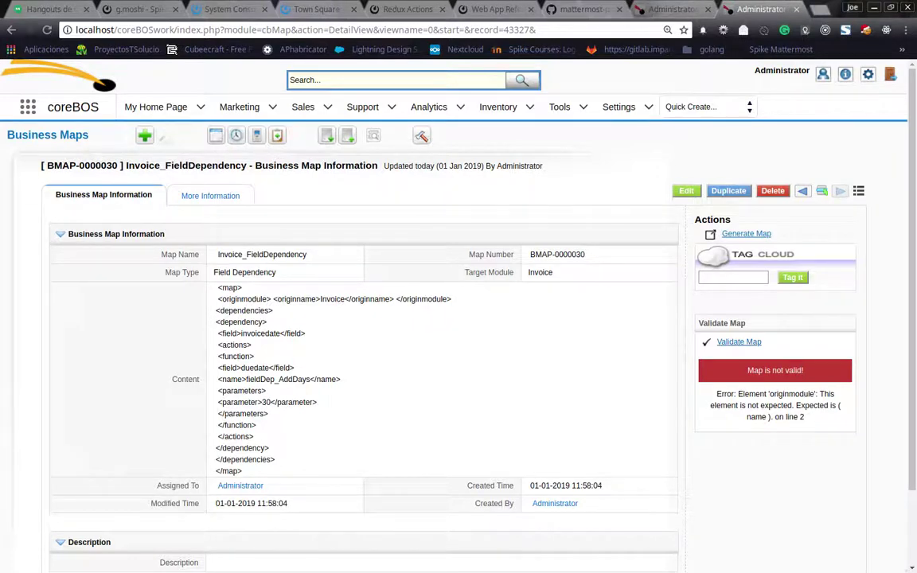
key(alt+Tab)
scroll(491, 443, up, 10)
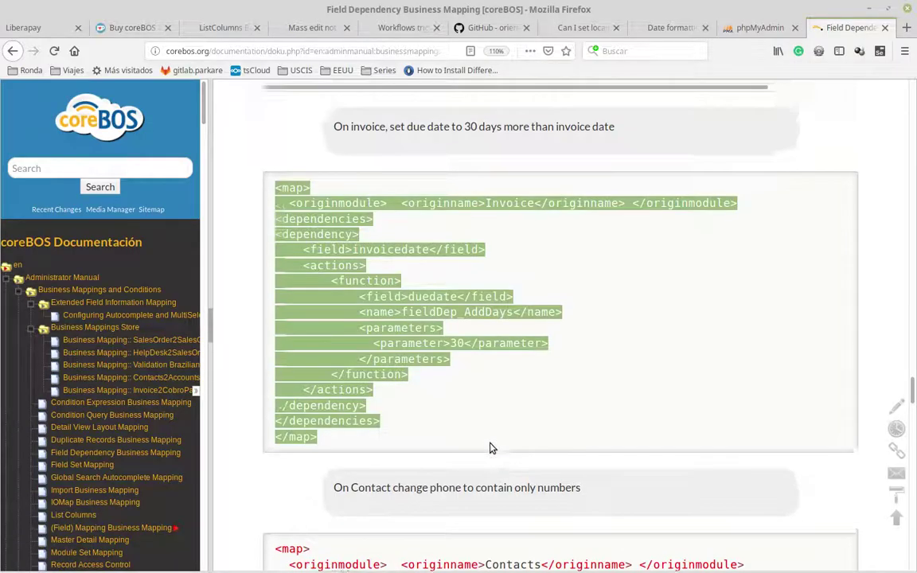
scroll(491, 444, up, 10)
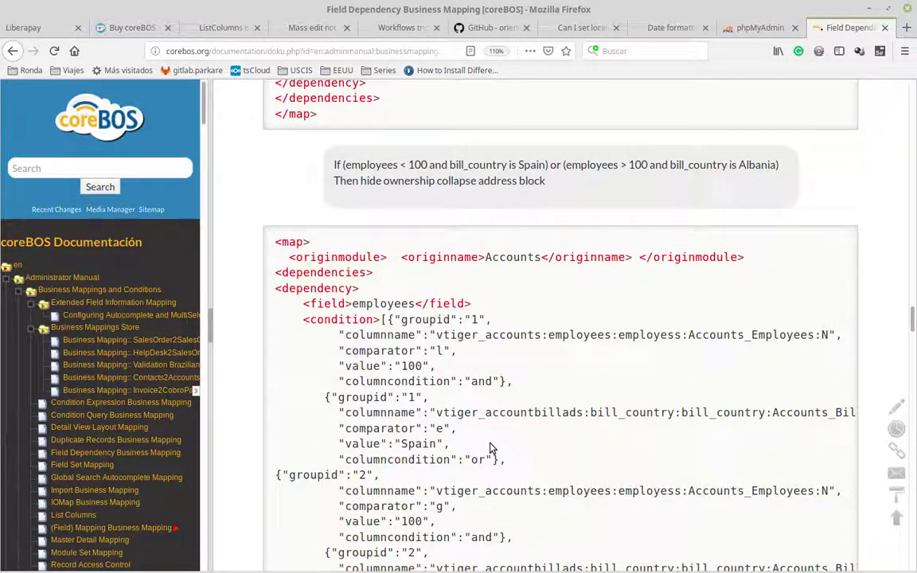
scroll(491, 446, up, 10)
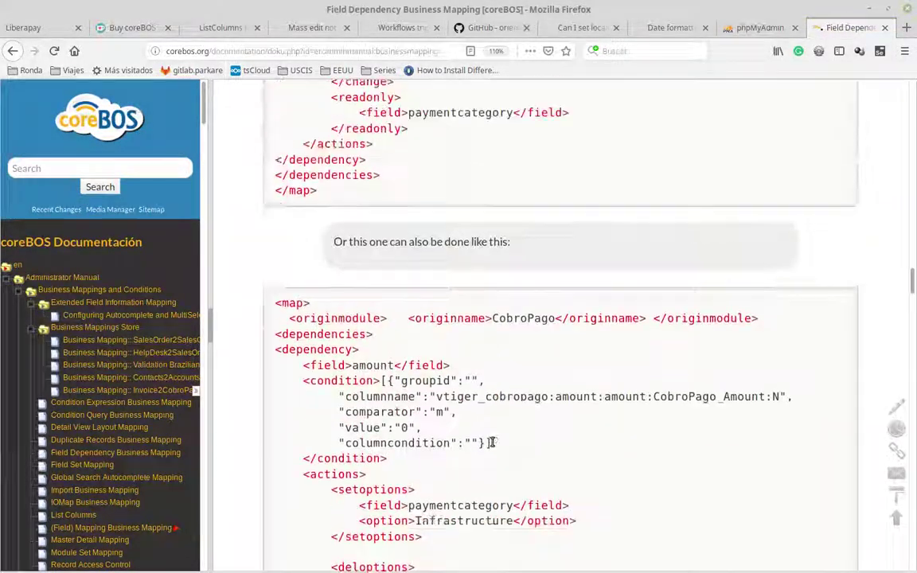
scroll(491, 442, up, 3)
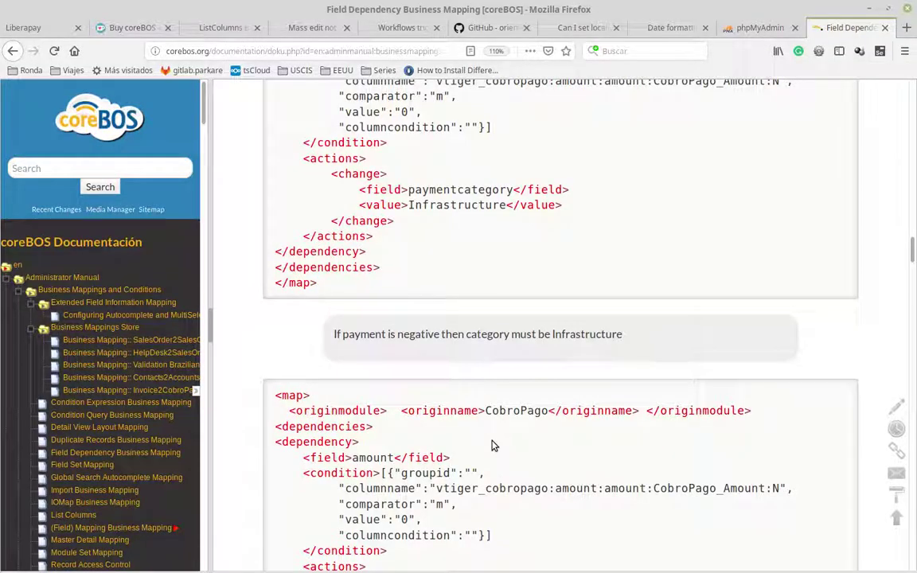
scroll(491, 444, down, 4)
scroll(491, 446, down, 15)
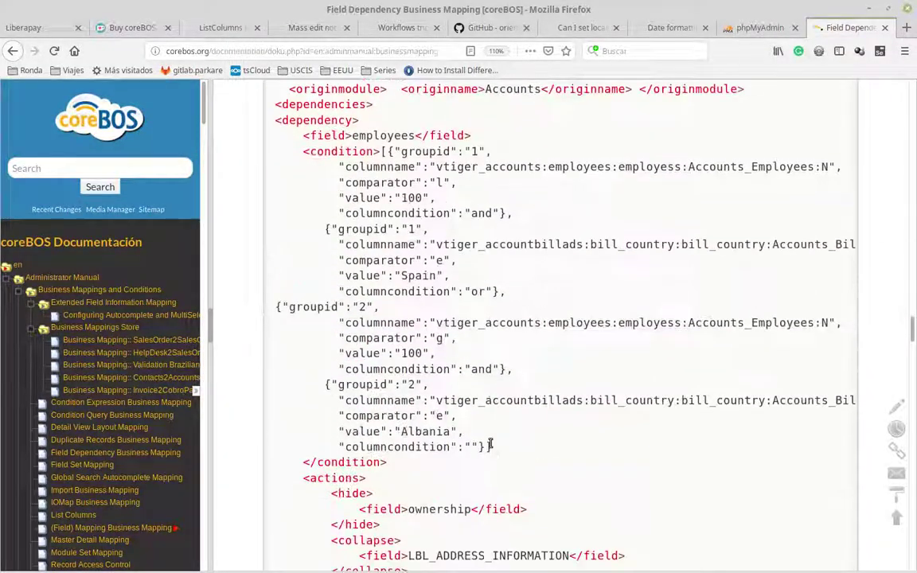
triple_click(493, 442)
scroll(492, 442, down, 4)
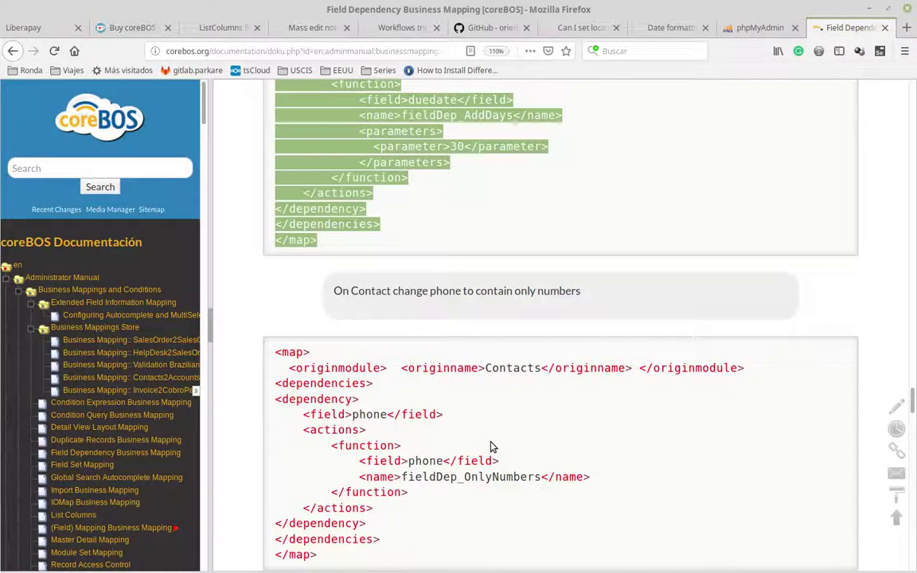
- Review the documentation examples for numbers-only Contact phone, Contact description from the selected account, and payment category by billing country
scroll(491, 446, down, 4)
scroll(491, 447, up, 3)
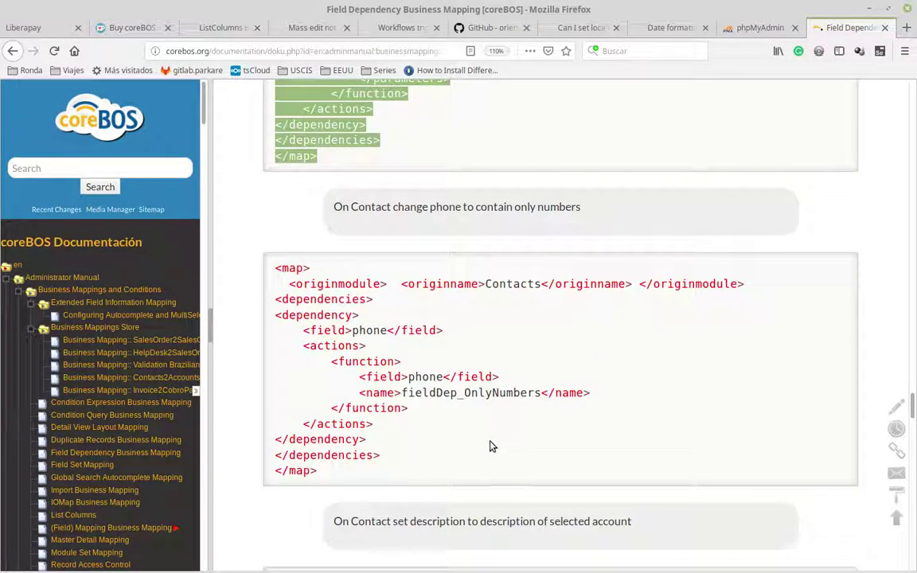
scroll(448, 358, down, 1)
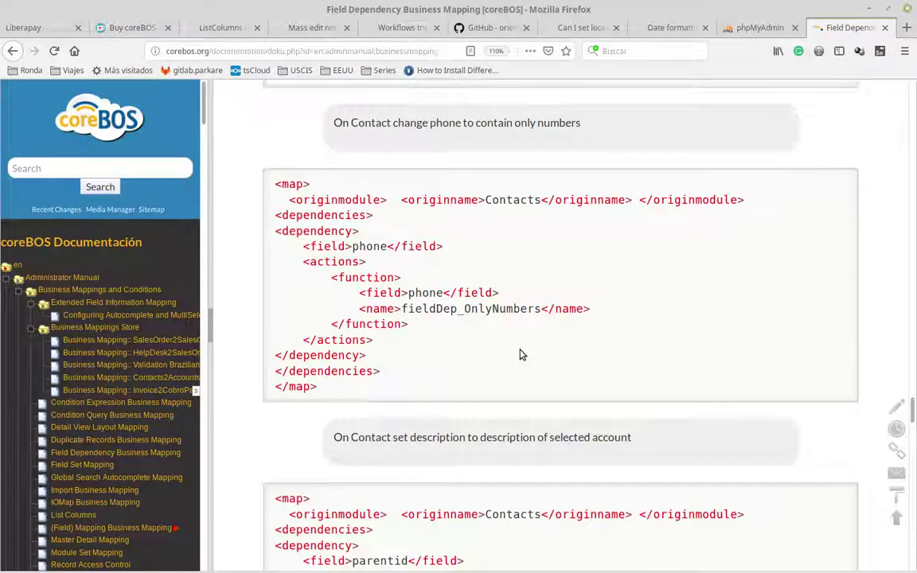
scroll(522, 354, down, 3)
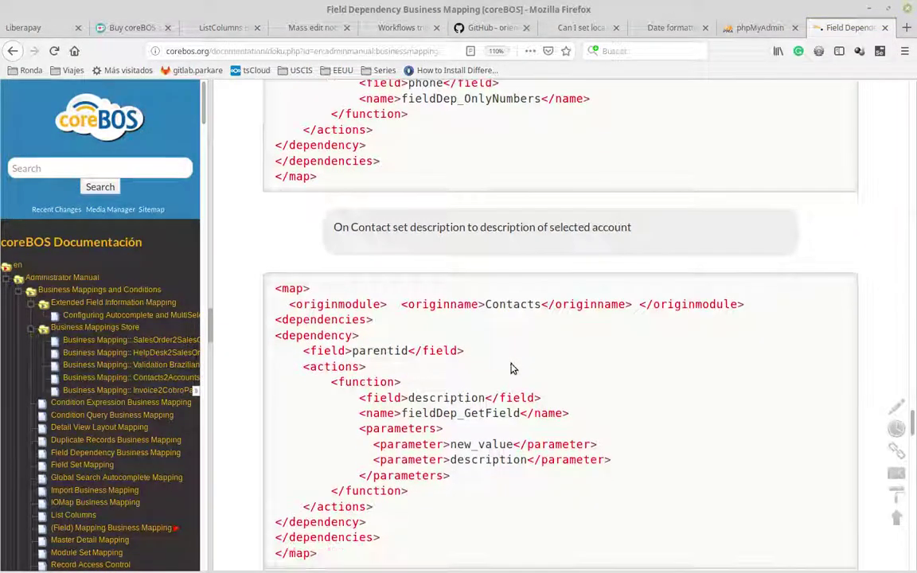
double_click(487, 98)
scroll(461, 370, down, 3)
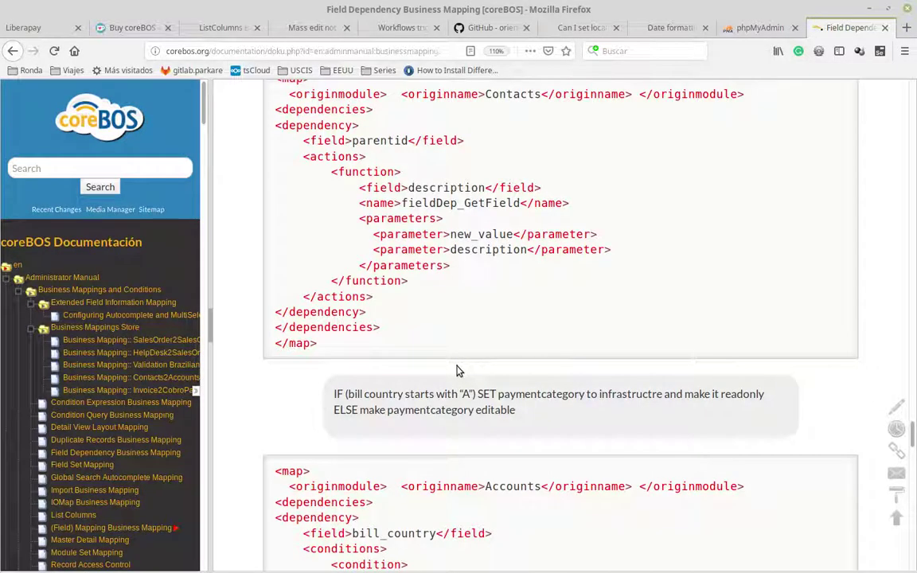
scroll(462, 371, down, 4)
scroll(496, 239, up, 5)
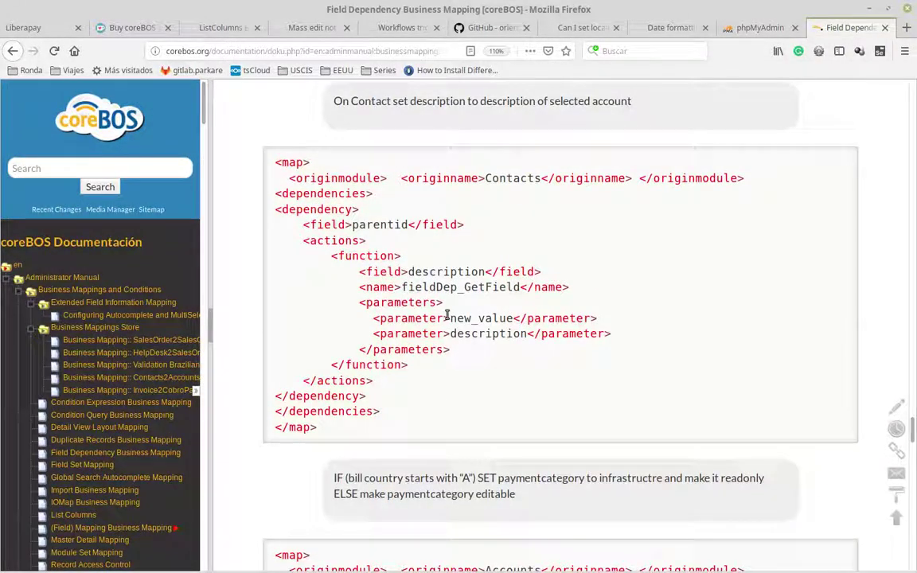
scroll(502, 238, down, 6)
scroll(487, 333, down, 15)
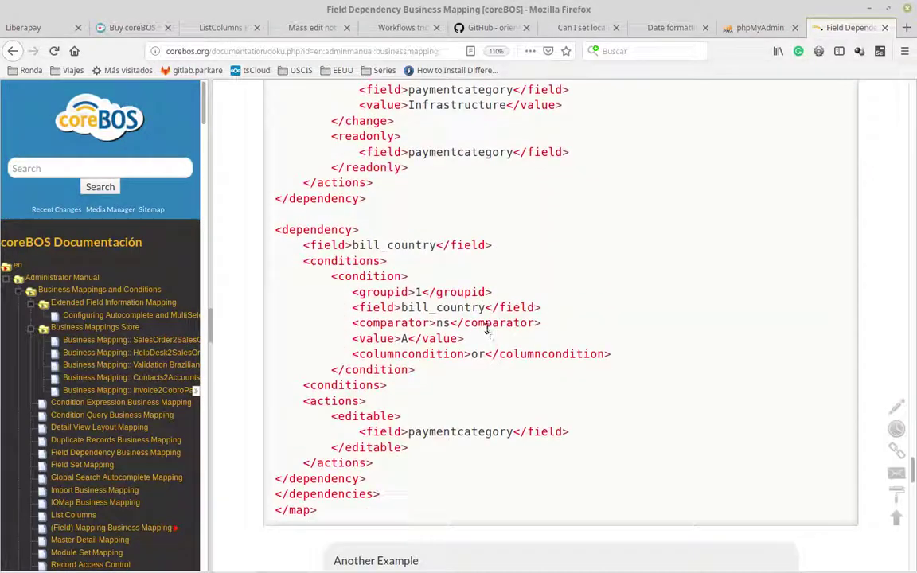
scroll(485, 330, down, 10)
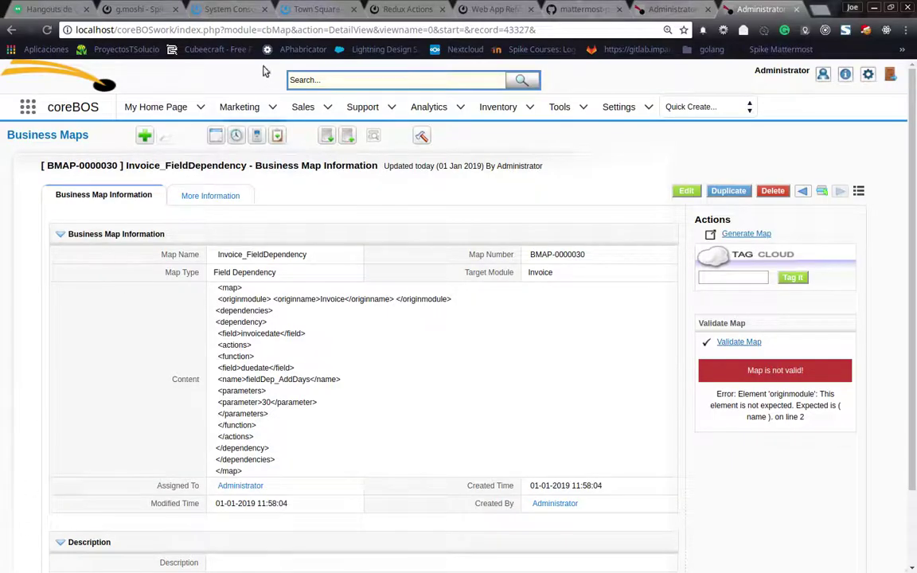
- Return to the new invoice form in the other browser and check its invoice date and due date
click(668, 9)
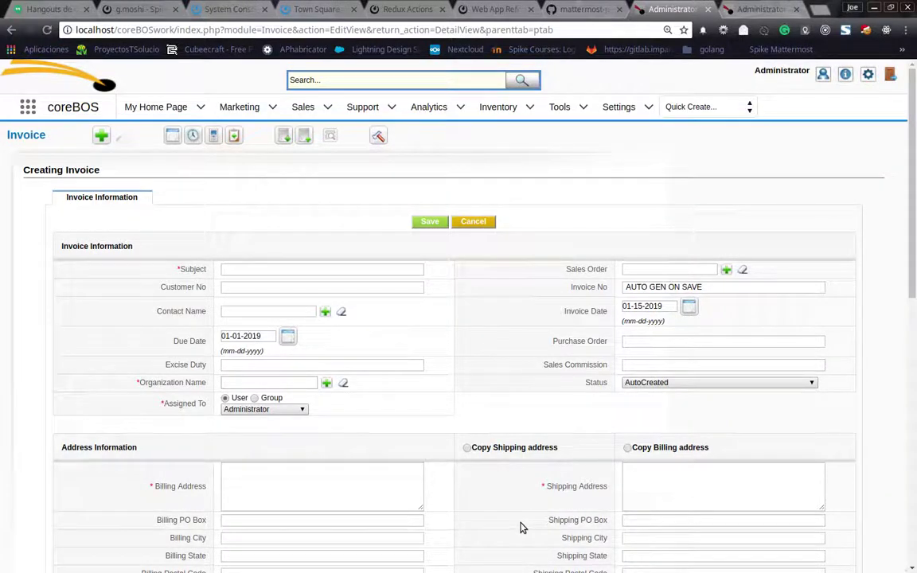
scroll(507, 448, down, 2)
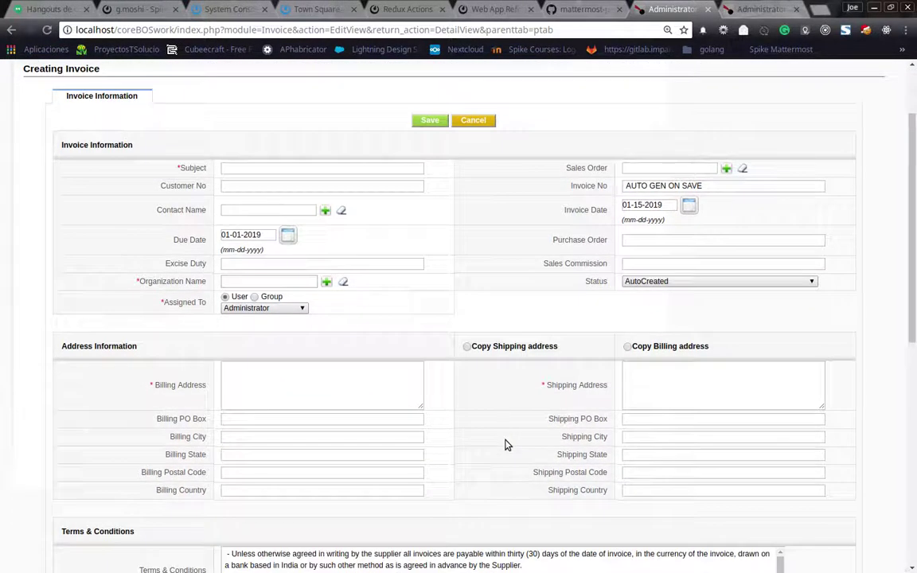